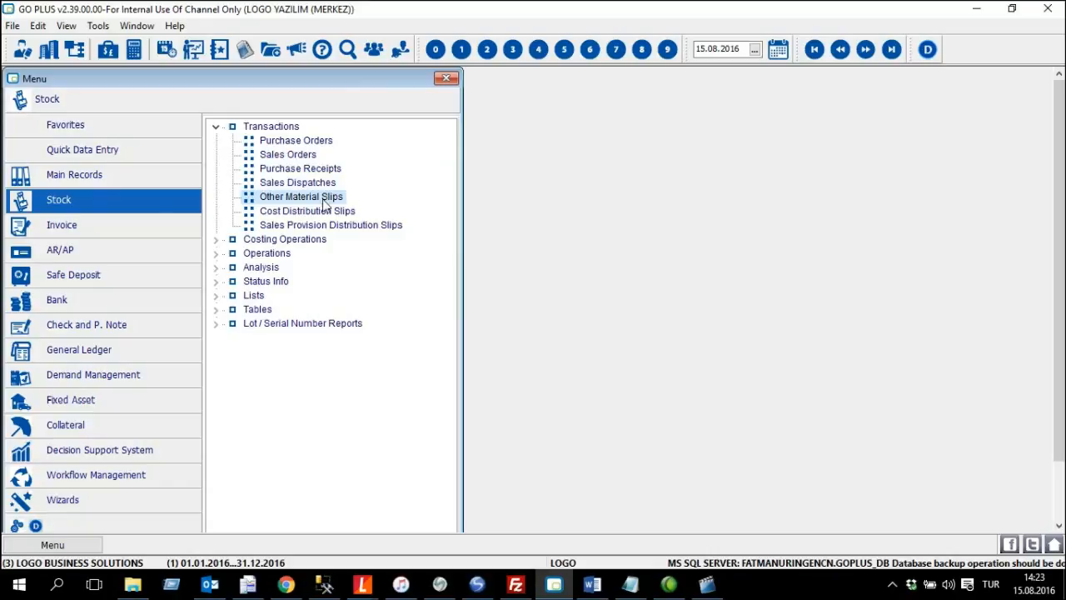
# Step: Open the Other Material Slips list, maximize it, and choose (14) Opening Slip as the slip type
pyautogui.doubleClick(321, 199)
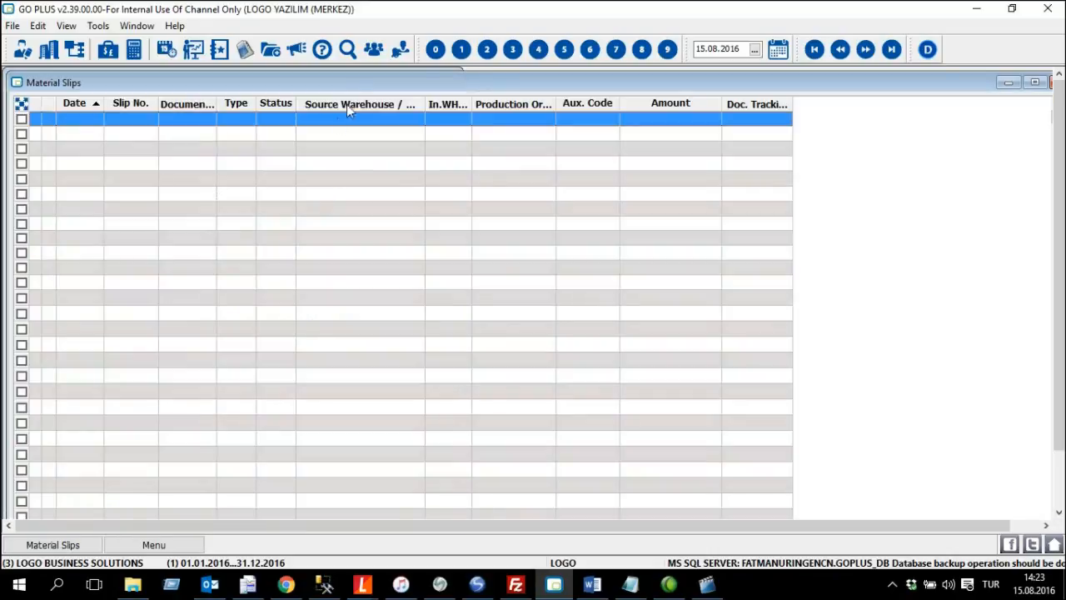
pyautogui.doubleClick(362, 84)
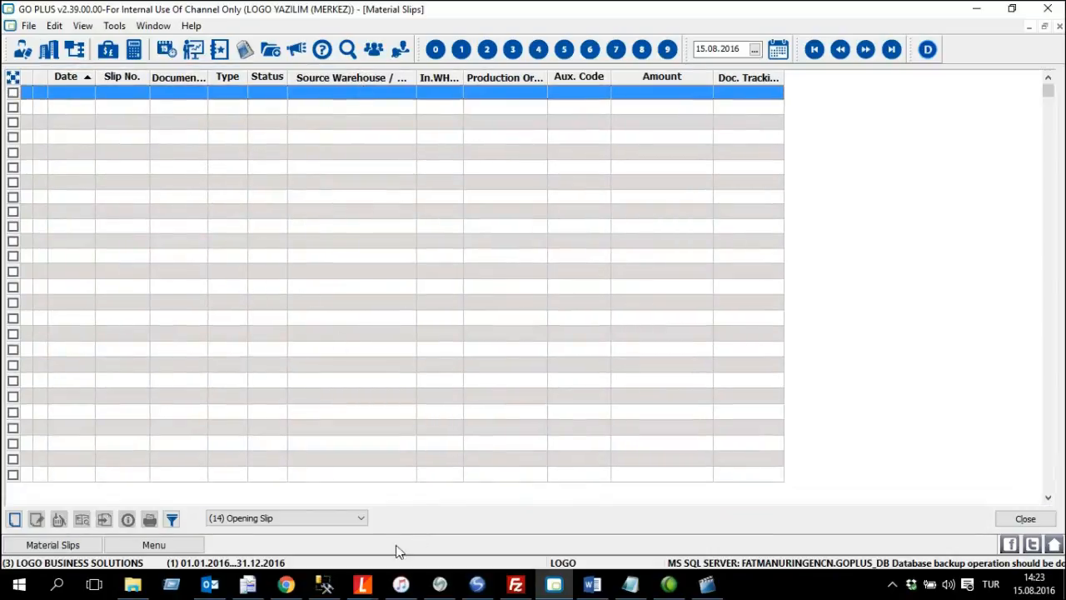
pyautogui.click(360, 520)
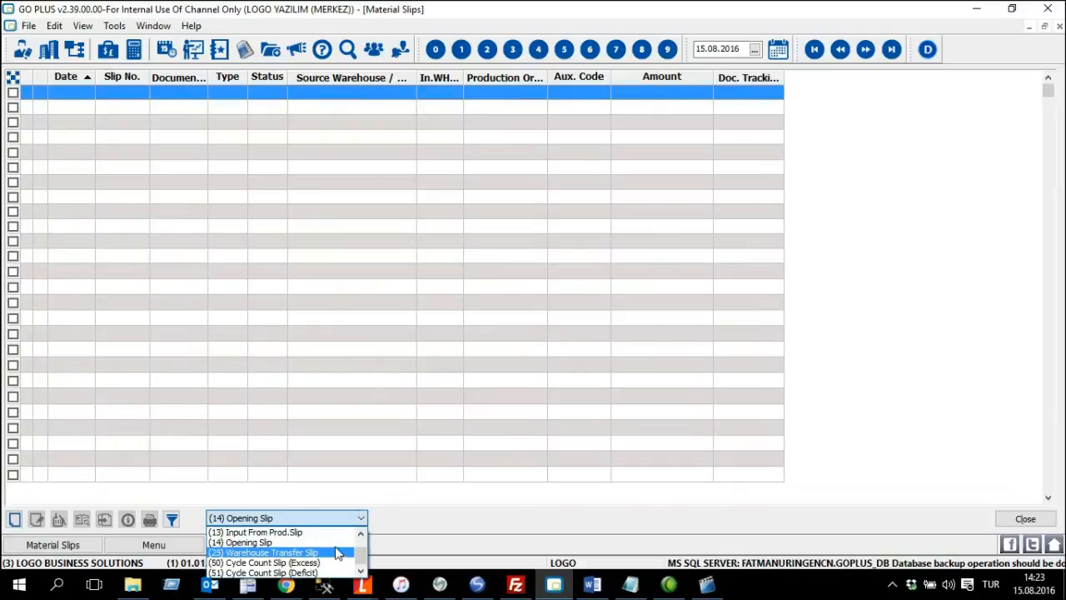
pyautogui.scroll(1, 338, 552)
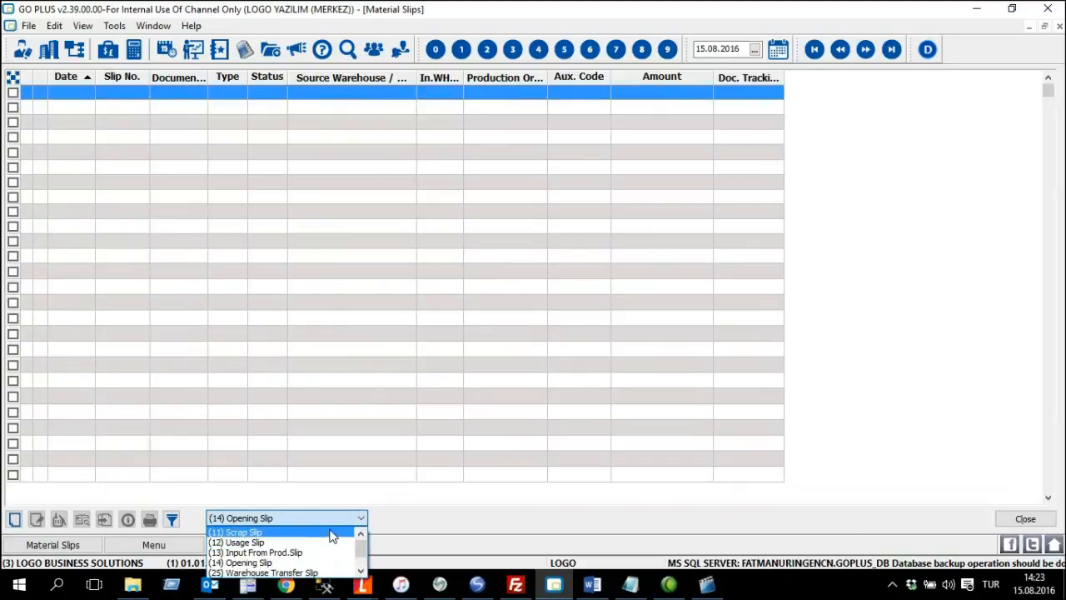
pyautogui.scroll(-1, 332, 536)
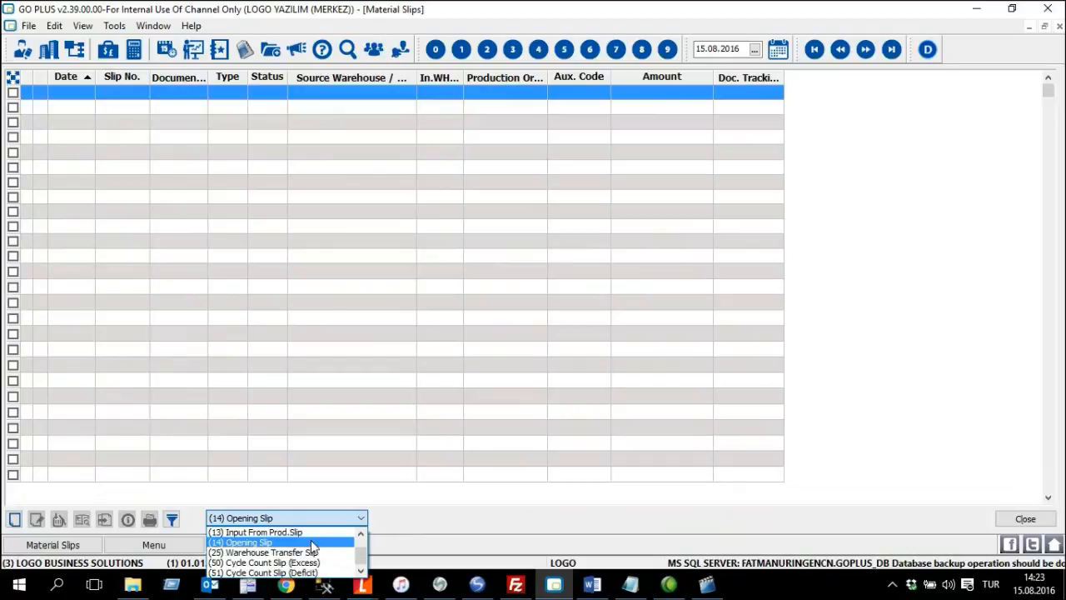
pyautogui.click(317, 542)
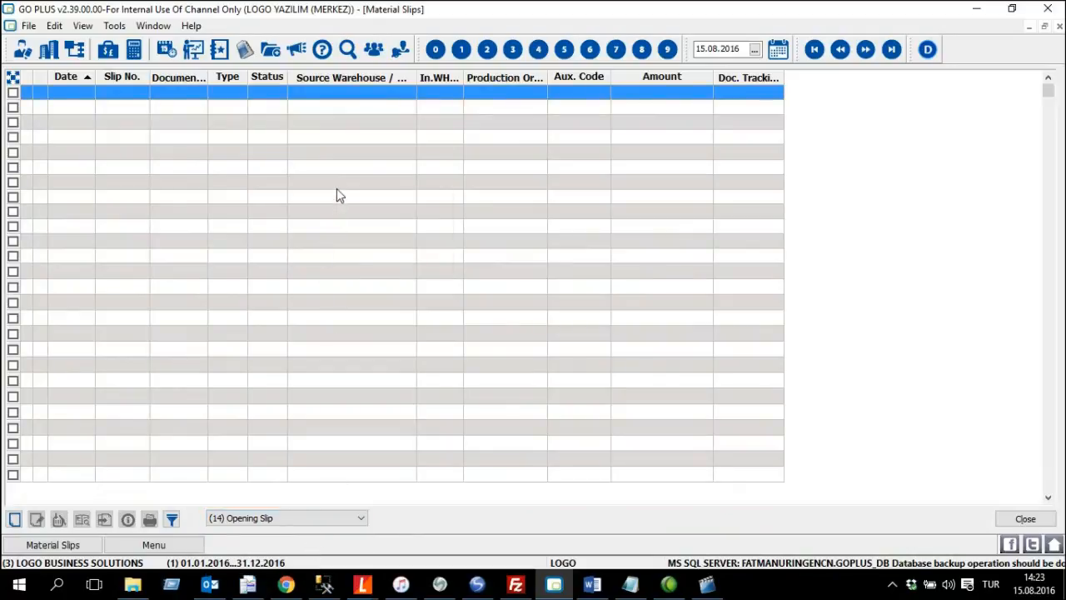
pyautogui.rightClick(337, 190)
pyautogui.click(434, 199)
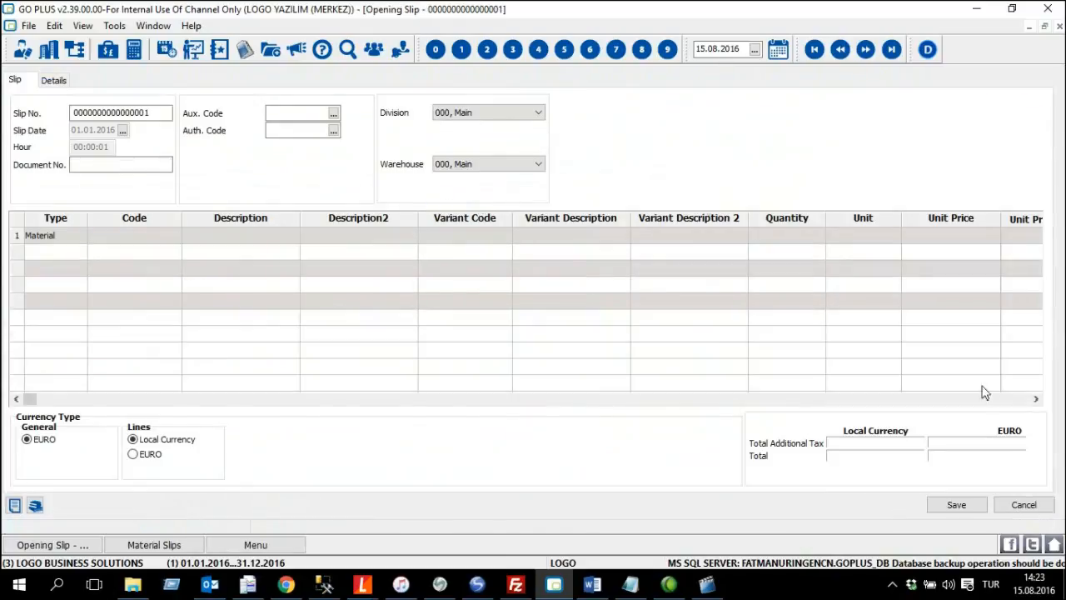
pyautogui.click(1025, 506)
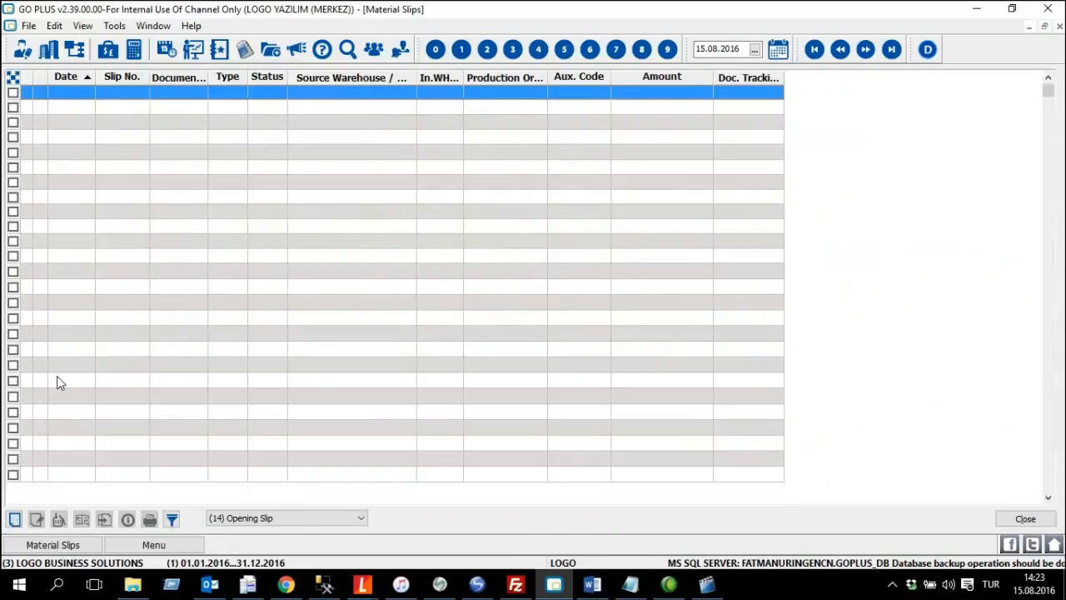
# Step: Start a new material slip of type (14) Opening Slip
pyautogui.click(359, 518)
pyautogui.scroll(1, 312, 542)
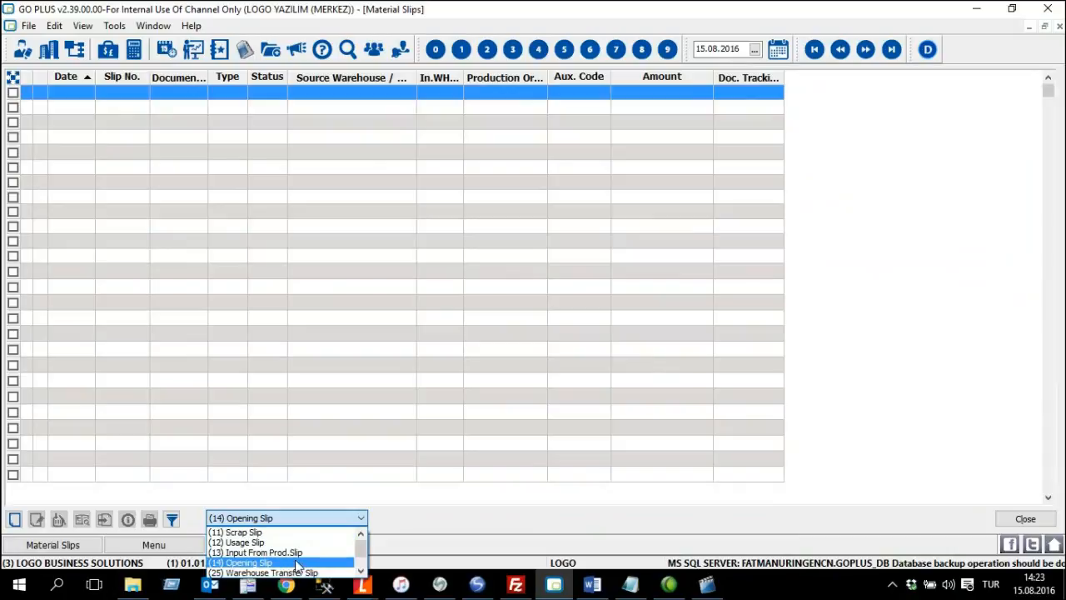
pyautogui.click(341, 567)
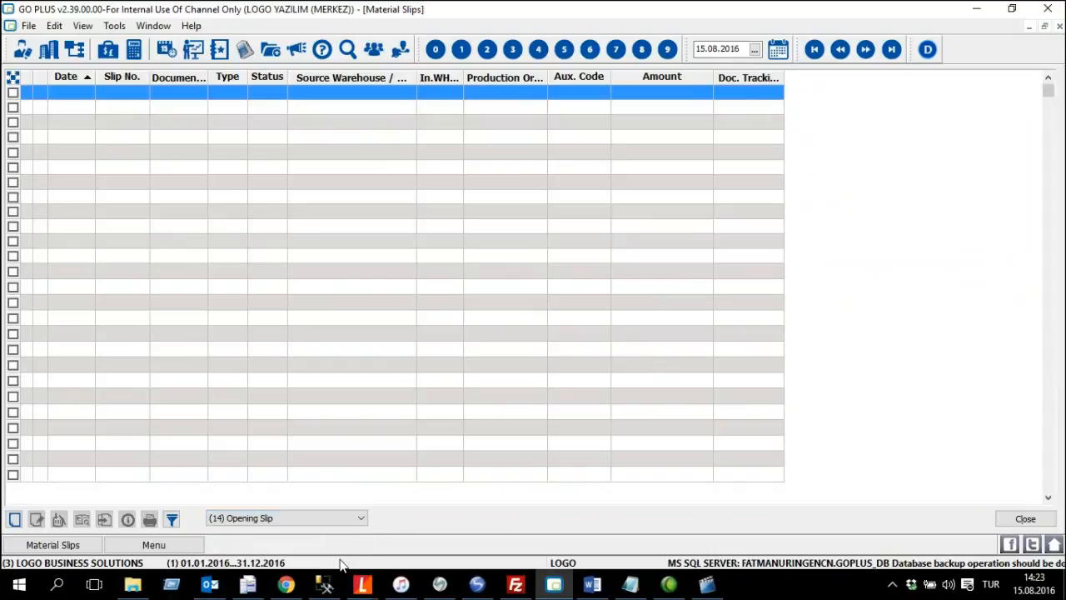
pyautogui.rightClick(202, 145)
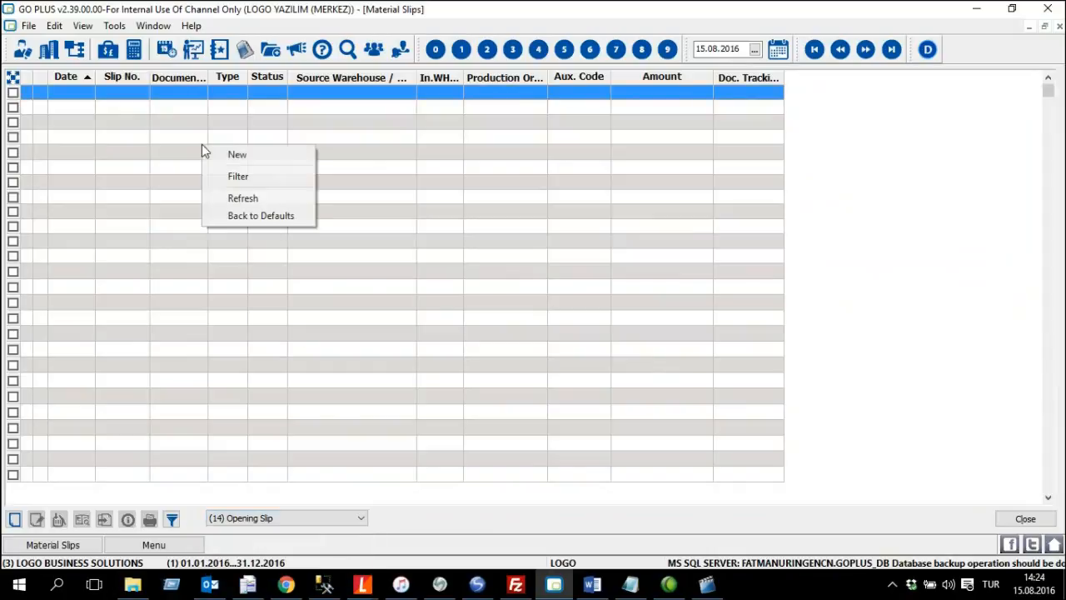
pyautogui.click(305, 158)
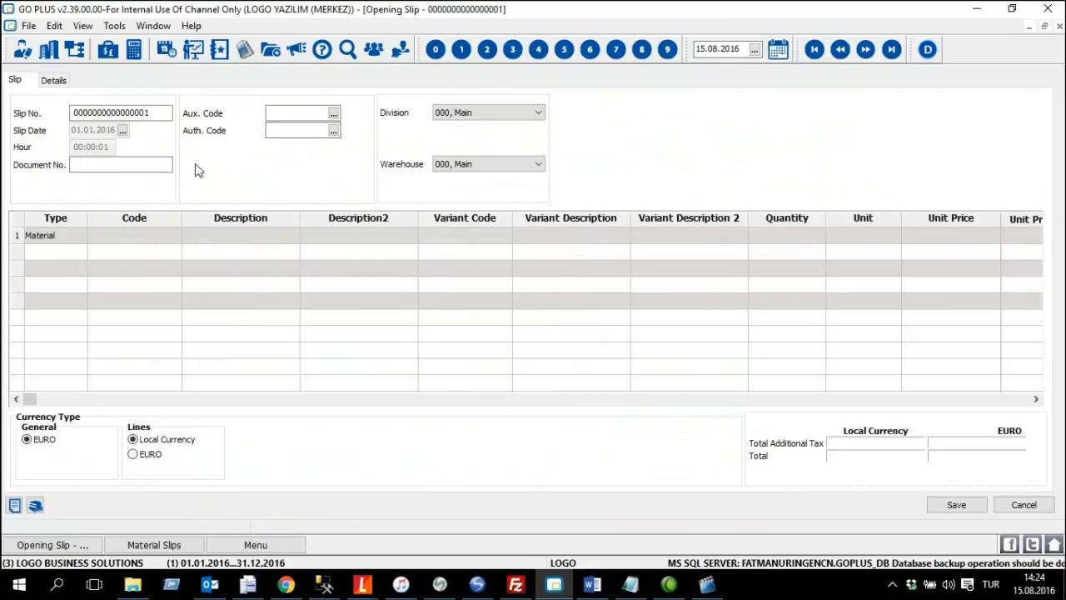
# Step: Review the slip number and the available division and warehouse choices in the opening slip's header
pyautogui.moveTo(170, 112); pyautogui.dragTo(61, 110)
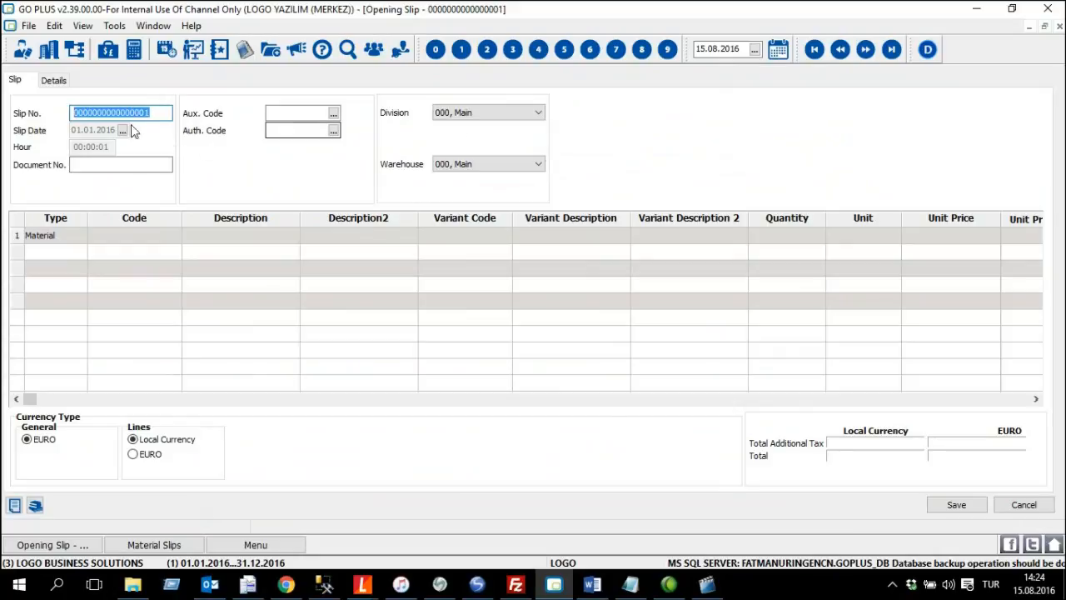
pyautogui.moveTo(159, 112); pyautogui.dragTo(54, 110)
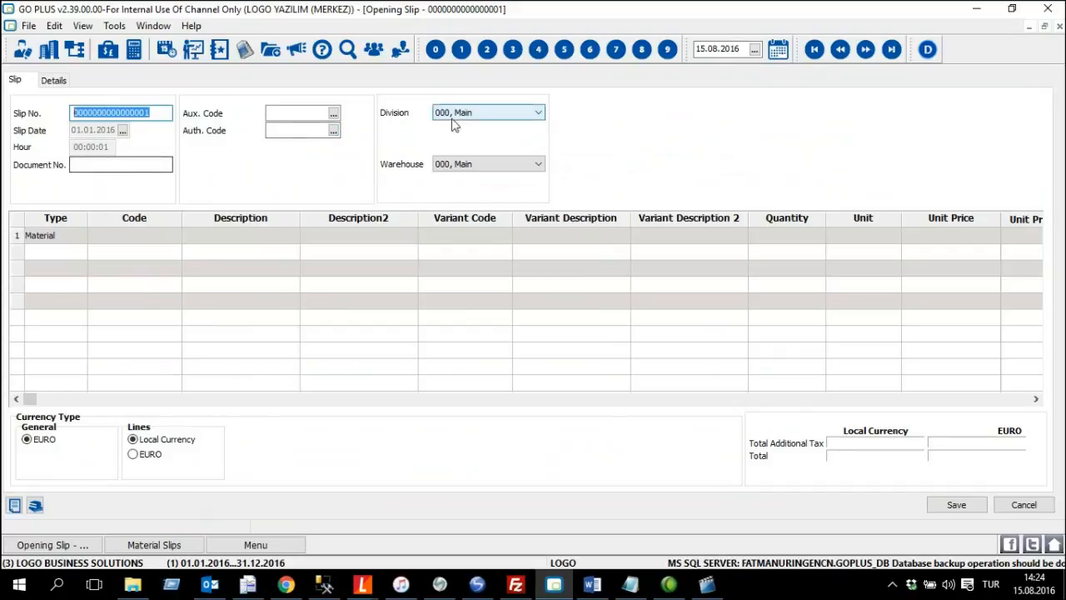
pyautogui.click(536, 114)
pyautogui.click(537, 114)
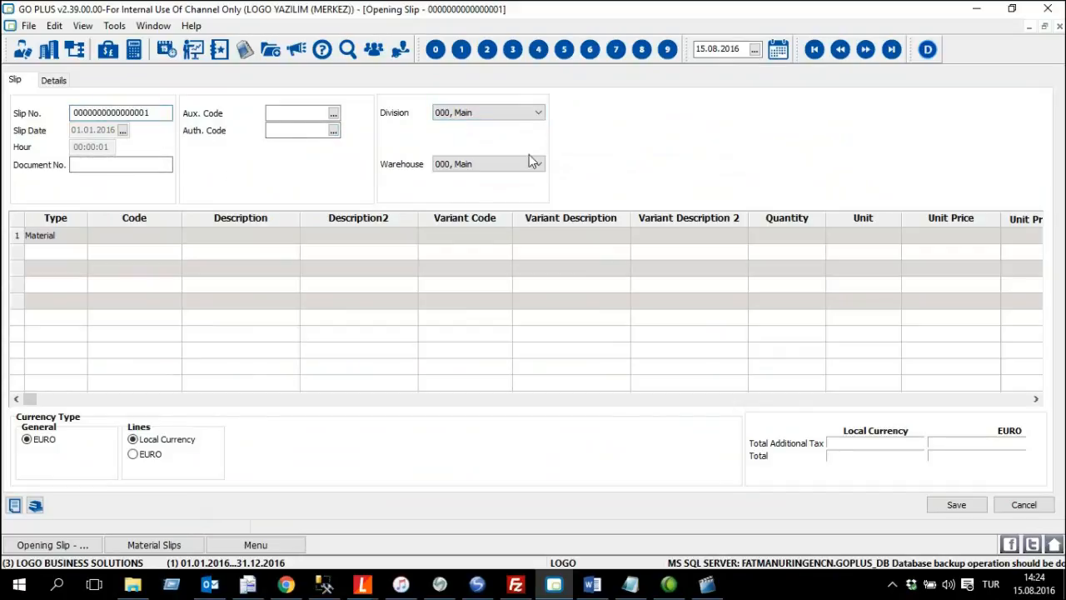
pyautogui.click(525, 169)
pyautogui.click(525, 168)
# Step: Set the type of the opening slip's first line to Material
pyautogui.click(74, 236)
pyautogui.click(107, 240)
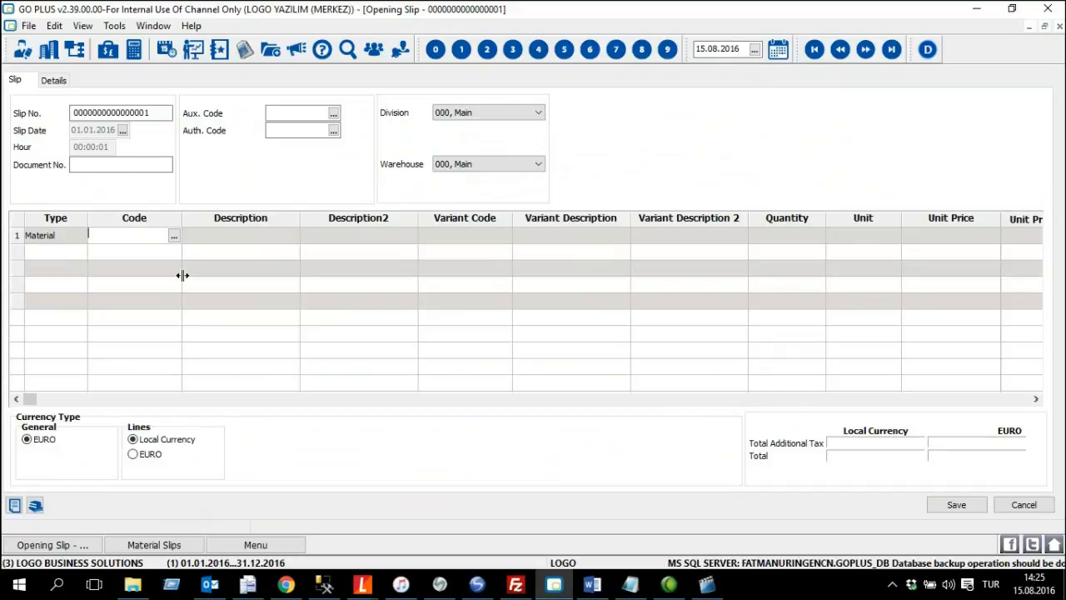
pyautogui.click(73, 235)
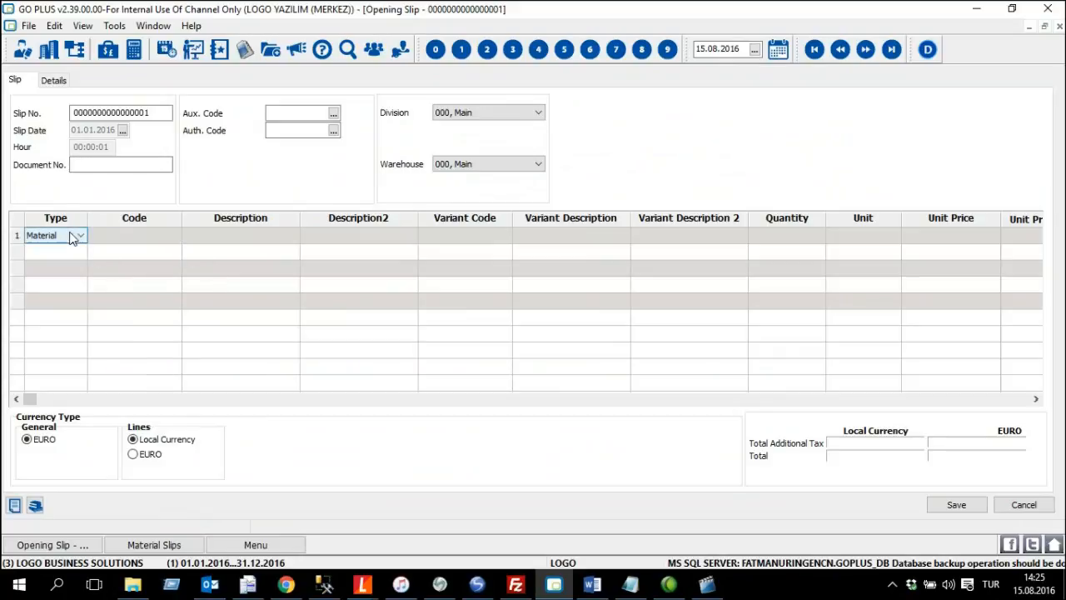
pyautogui.click(75, 236)
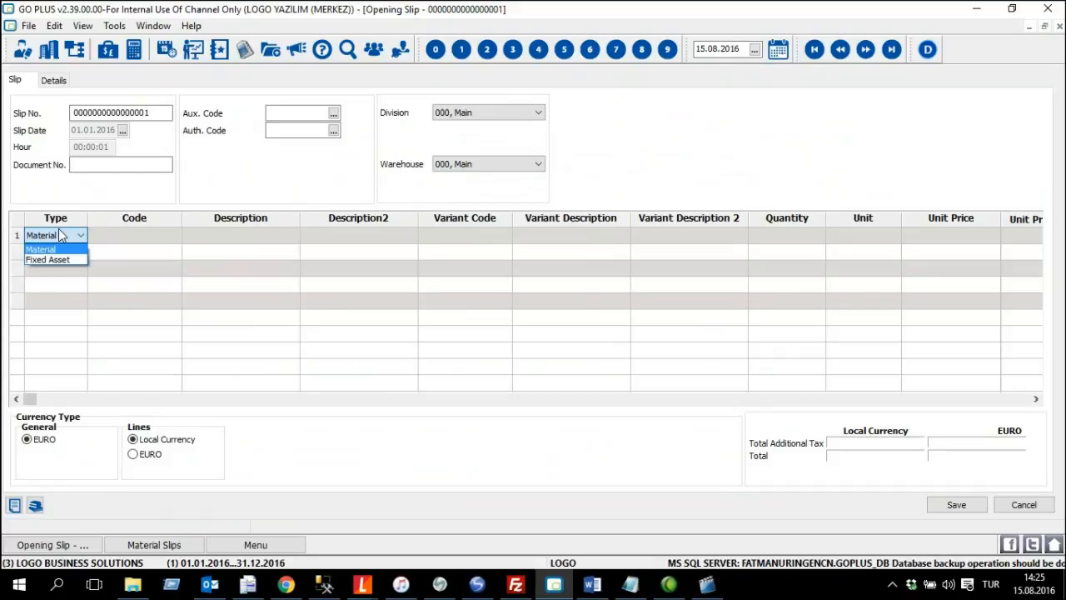
pyautogui.click(77, 248)
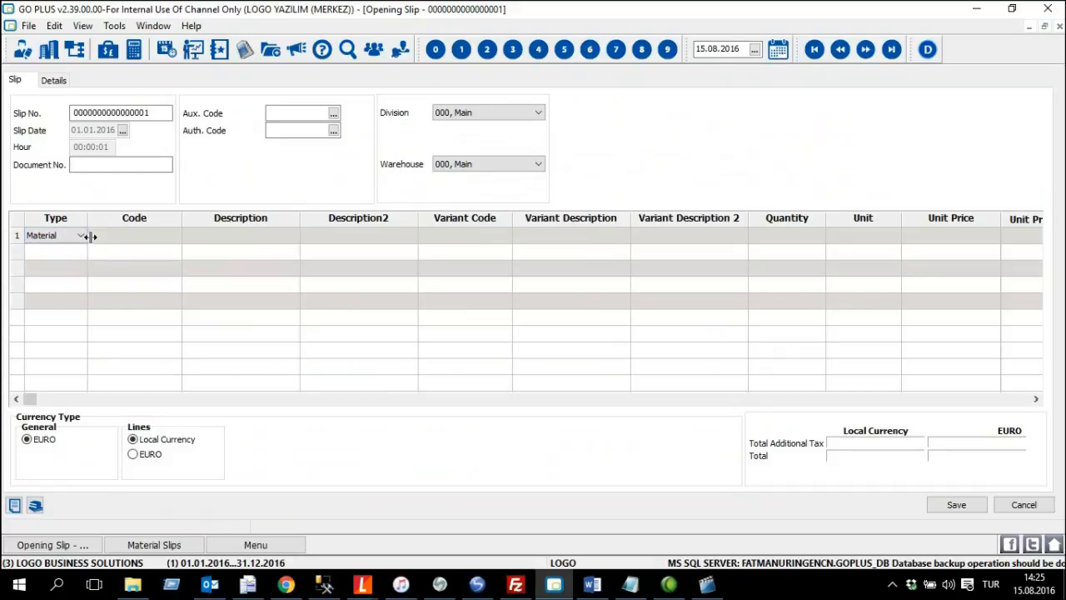
# Step: Pick the material CG.001.0001, Commercial Good, from the materials list as the code of the first line
pyautogui.click(155, 235)
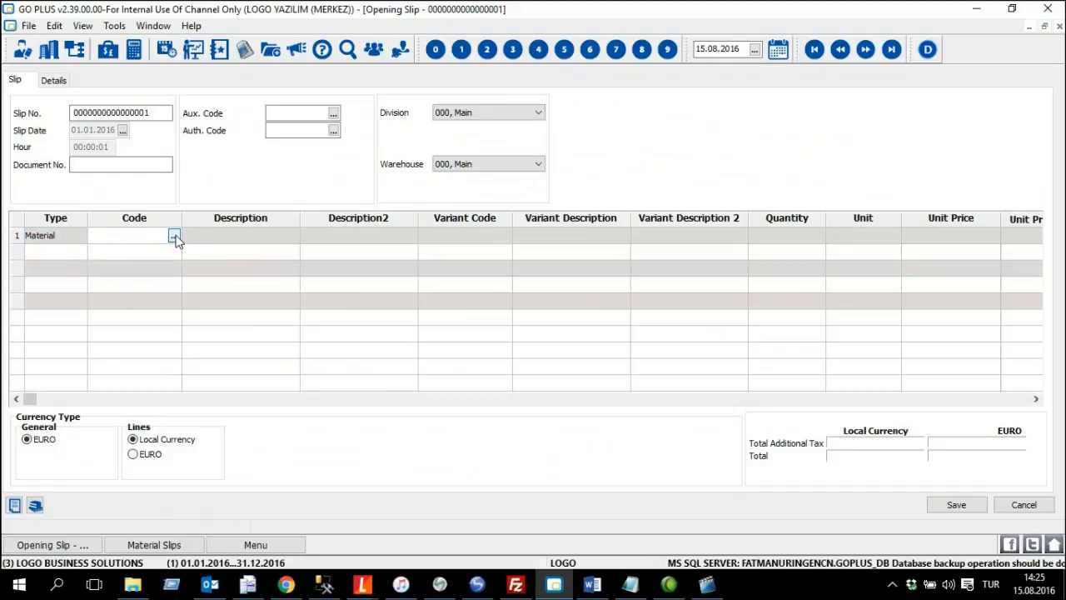
pyautogui.click(174, 238)
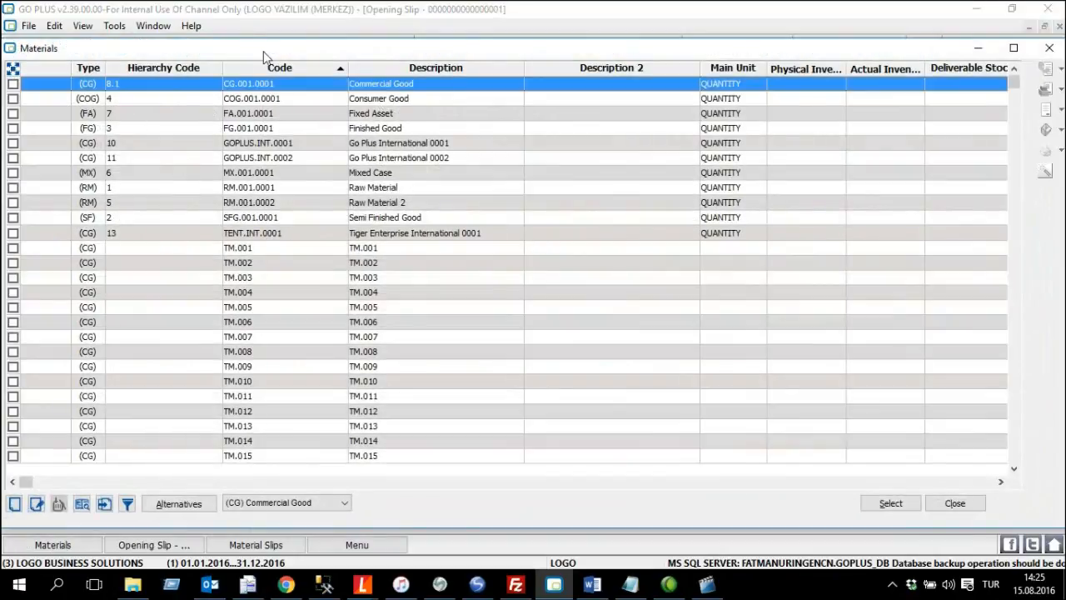
pyautogui.doubleClick(263, 52)
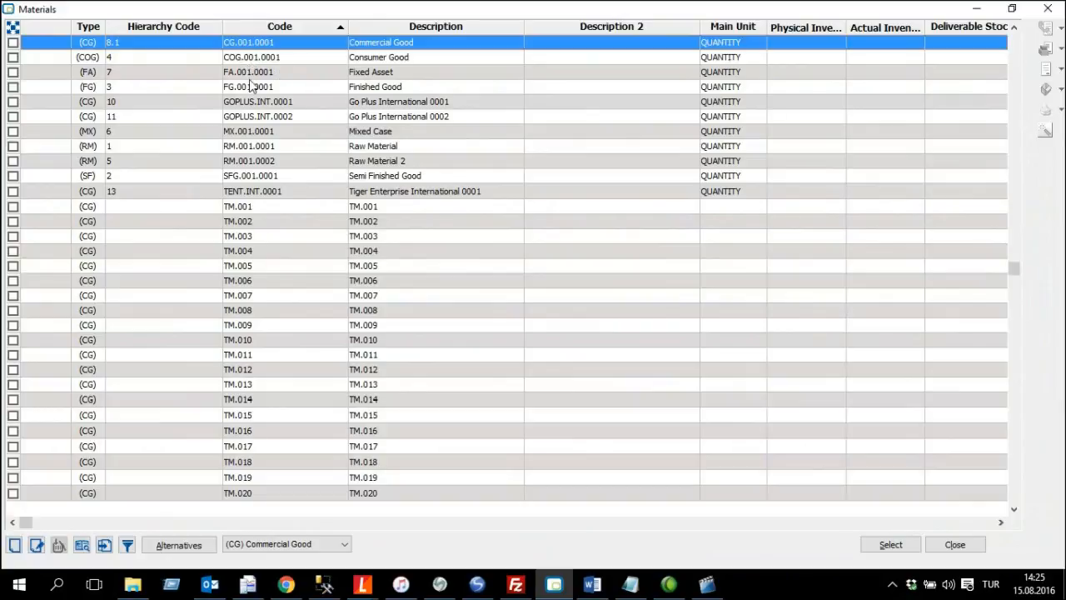
pyautogui.scroll(1, 250, 87)
pyautogui.scroll(-12, 251, 87)
pyautogui.scroll(7, 251, 87)
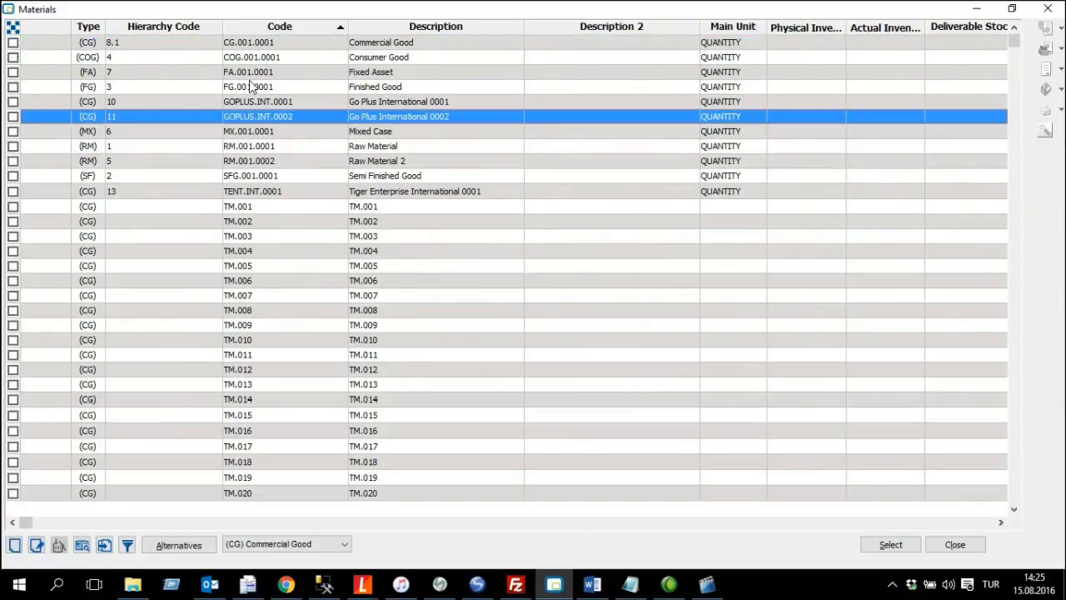
pyautogui.scroll(5, 250, 87)
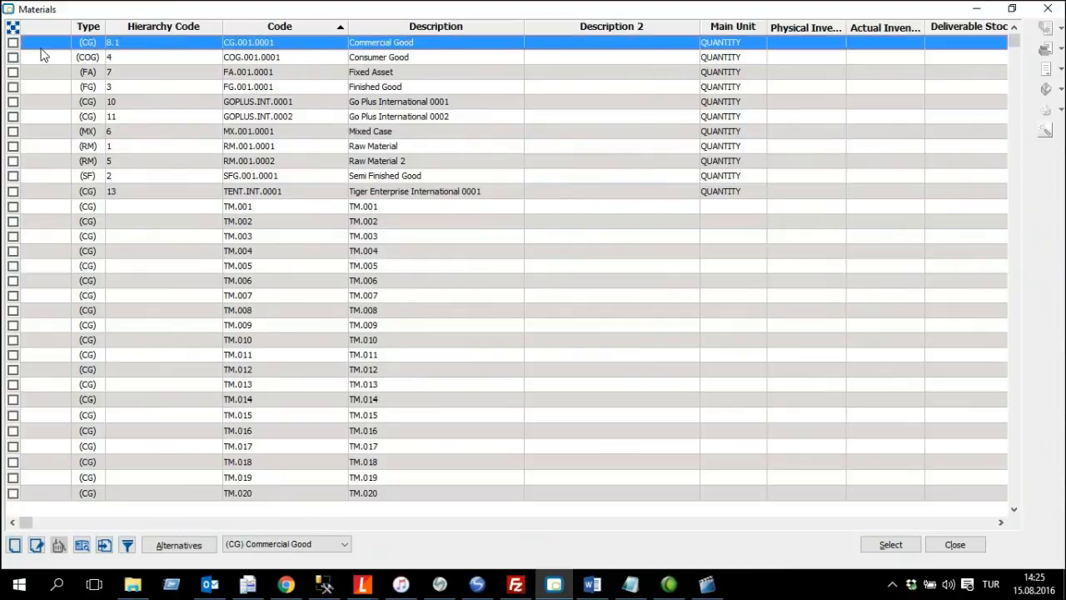
pyautogui.click(13, 44)
pyautogui.click(891, 546)
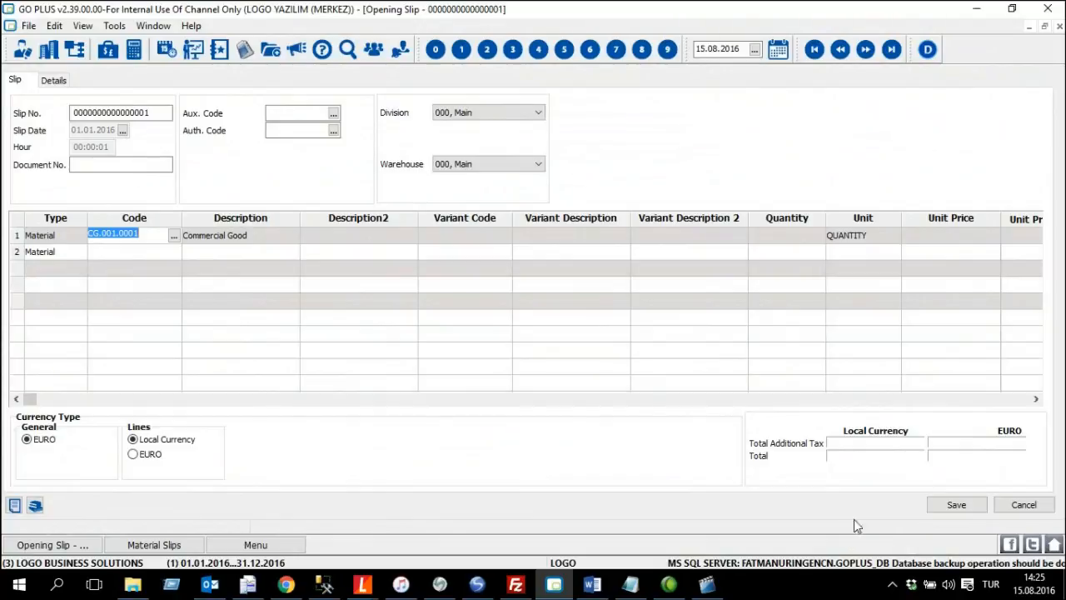
# Step: Enter a quantity of 10 and a unit price of 100 for the Commercial Good line
pyautogui.click(573, 239)
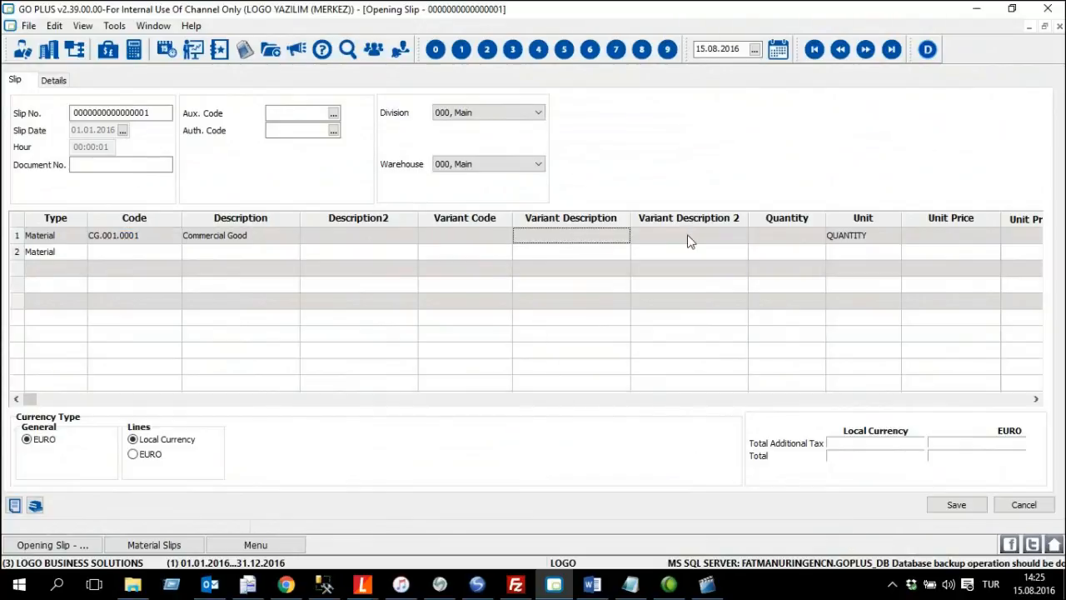
pyautogui.click(787, 237)
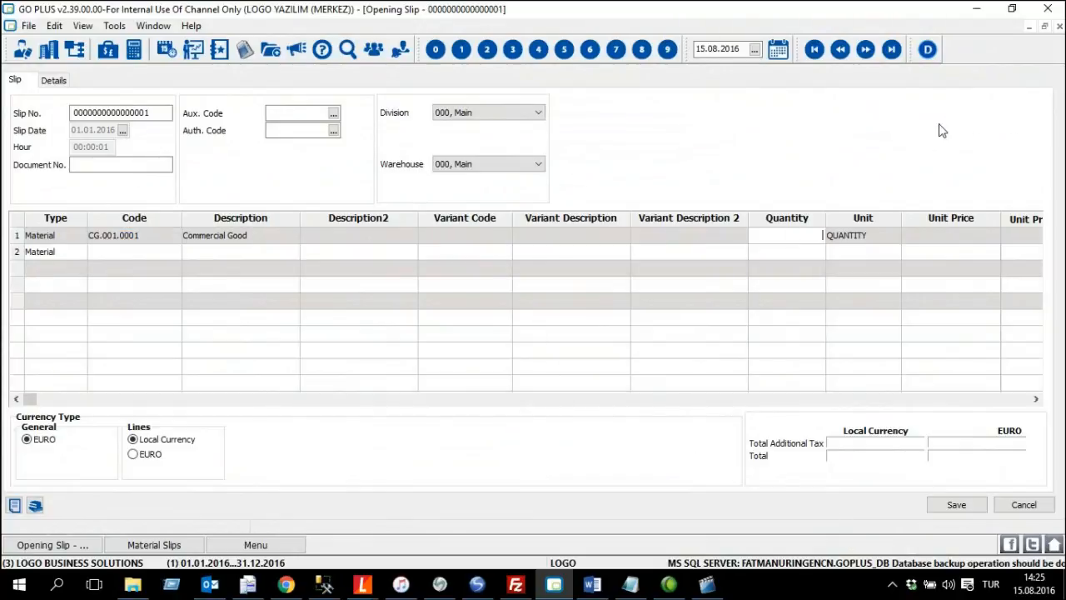
pyautogui.write('10')
pyautogui.press('Tab')
pyautogui.press('Tab')
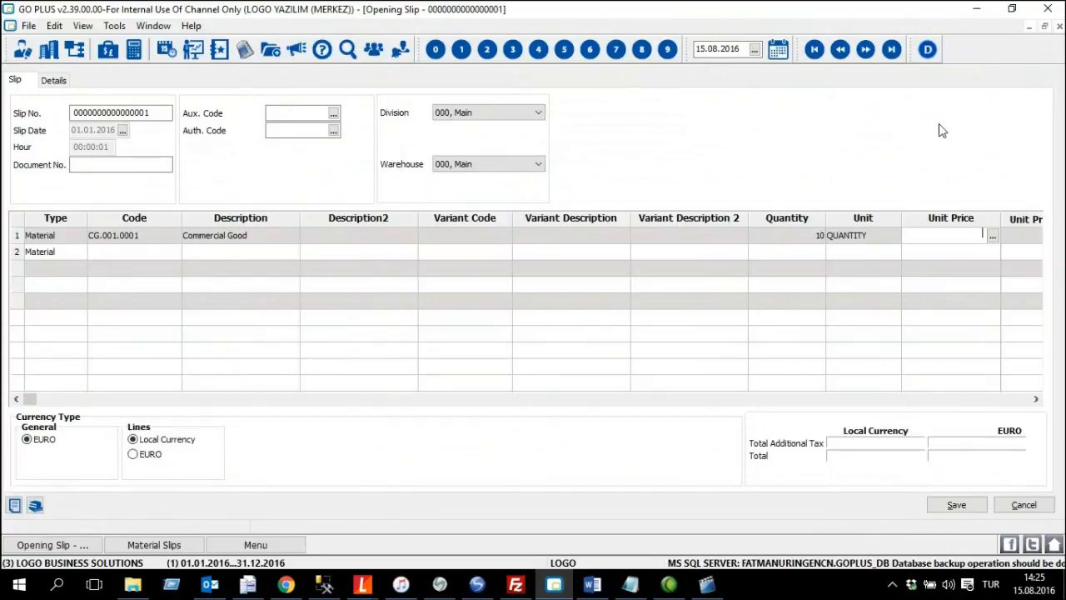
pyautogui.write('100')
pyautogui.press('Tab')
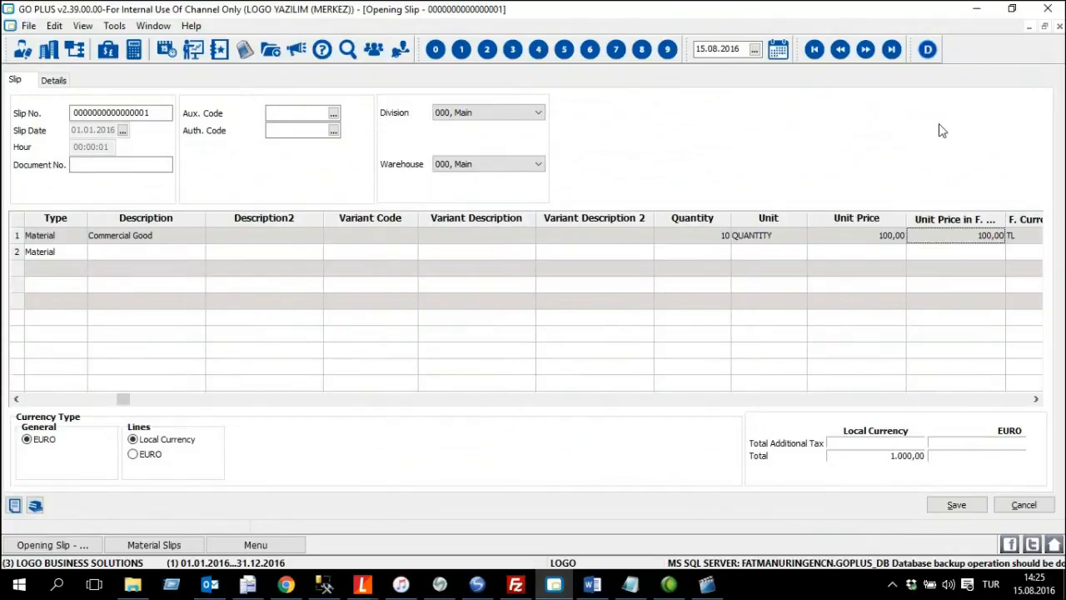
# Step: Save the opening slip and widen the Type column in the material slips list
pyautogui.click(956, 504)
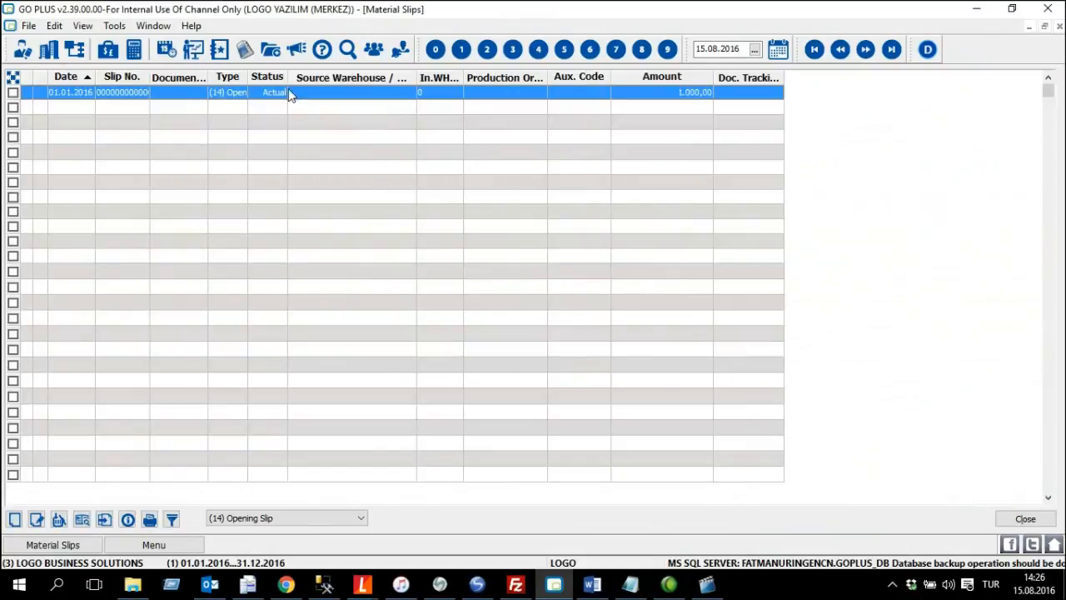
pyautogui.moveTo(248, 76); pyautogui.dragTo(343, 76)
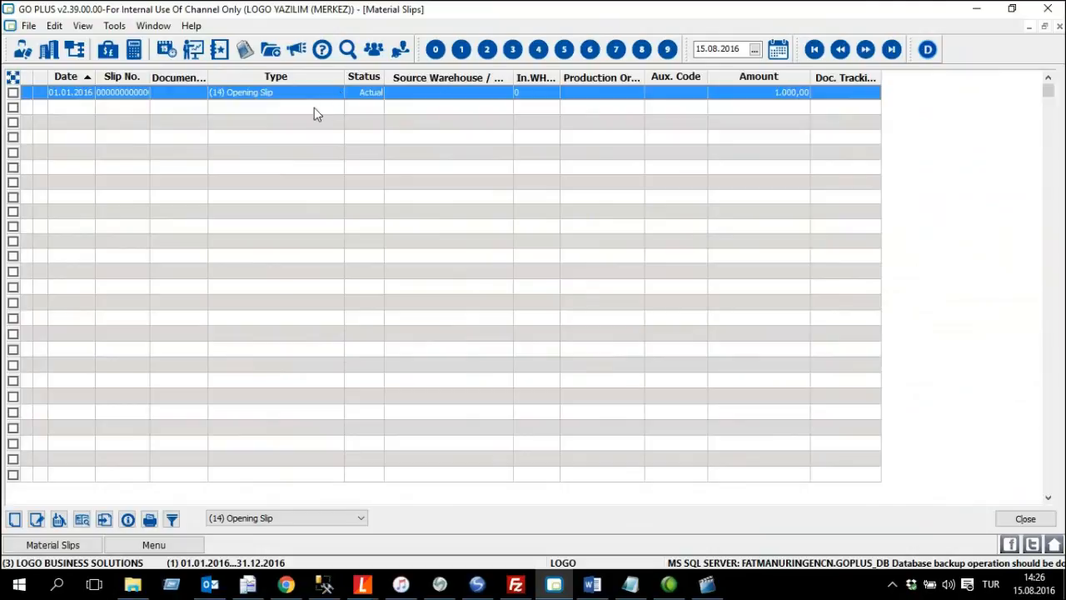
# Step: Open the Materials list from the stock section of Main Records and maximize it
pyautogui.click(168, 549)
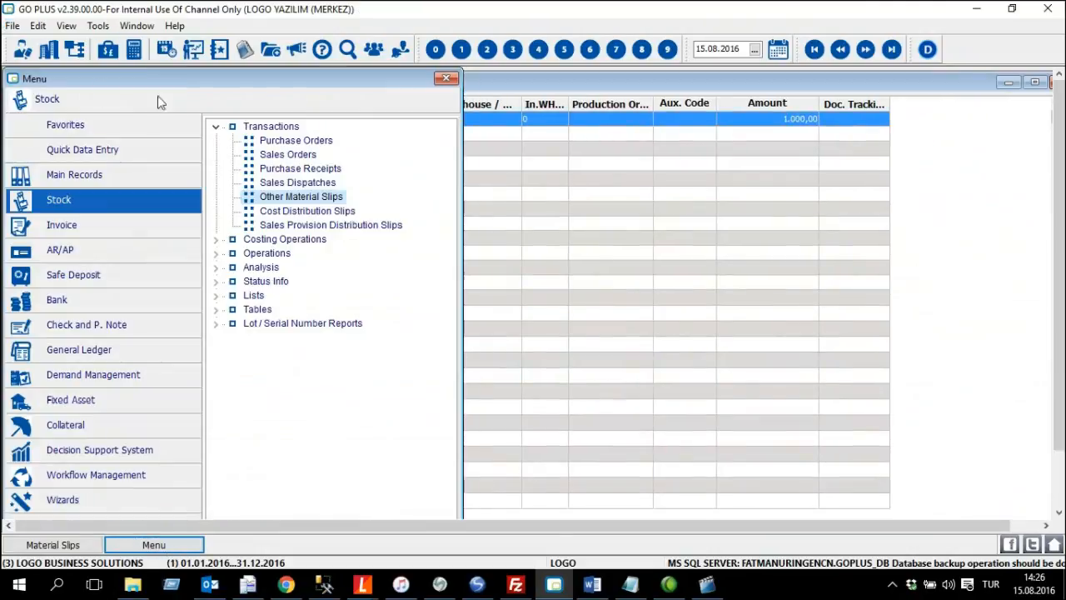
pyautogui.click(153, 175)
pyautogui.doubleClick(243, 130)
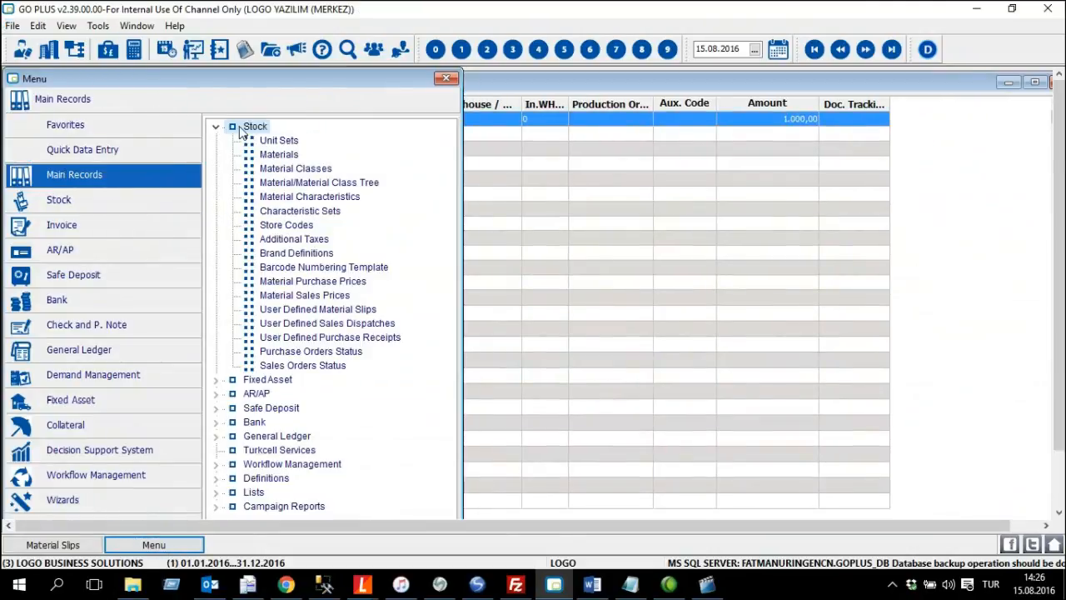
pyautogui.doubleClick(283, 155)
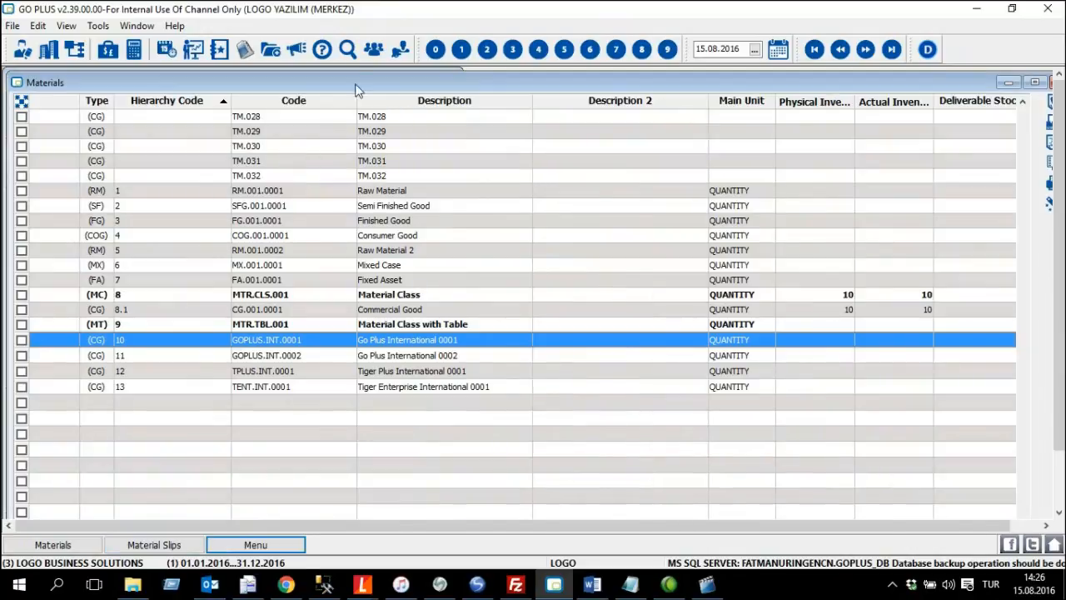
pyautogui.doubleClick(362, 83)
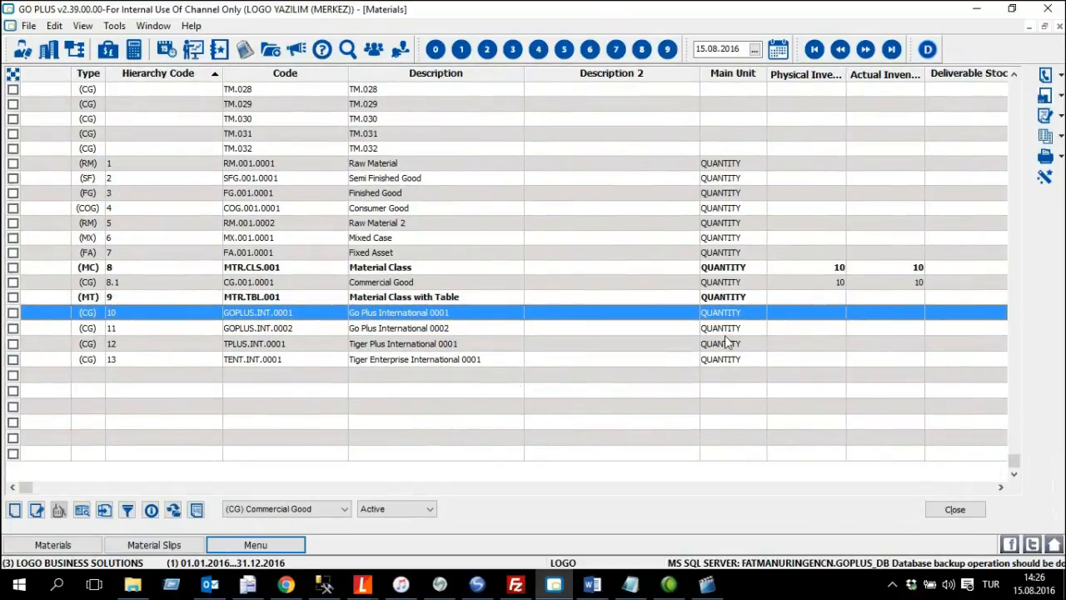
# Step: View the Warehouse Totals of the Commercial Good material CG.001.0001, closing them and the Materials list when done
pyautogui.click(434, 284)
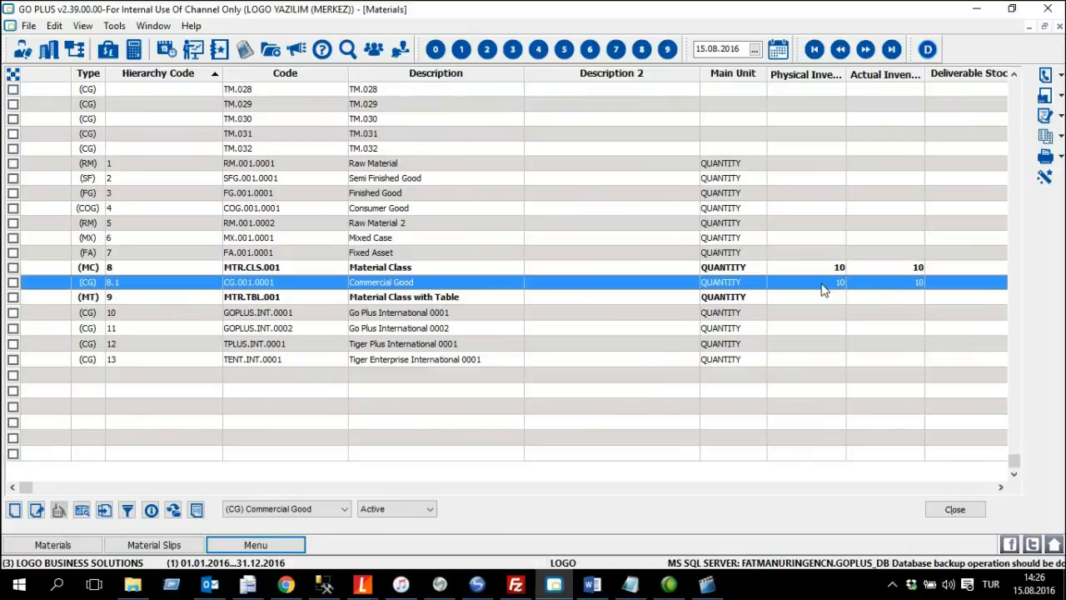
pyautogui.rightClick(476, 281)
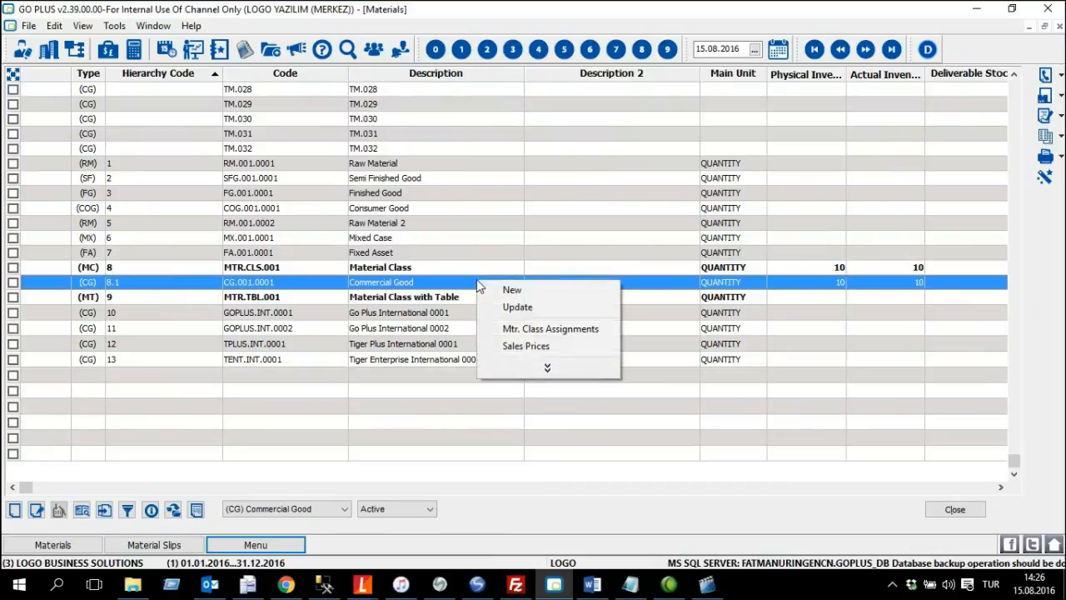
pyautogui.click(547, 366)
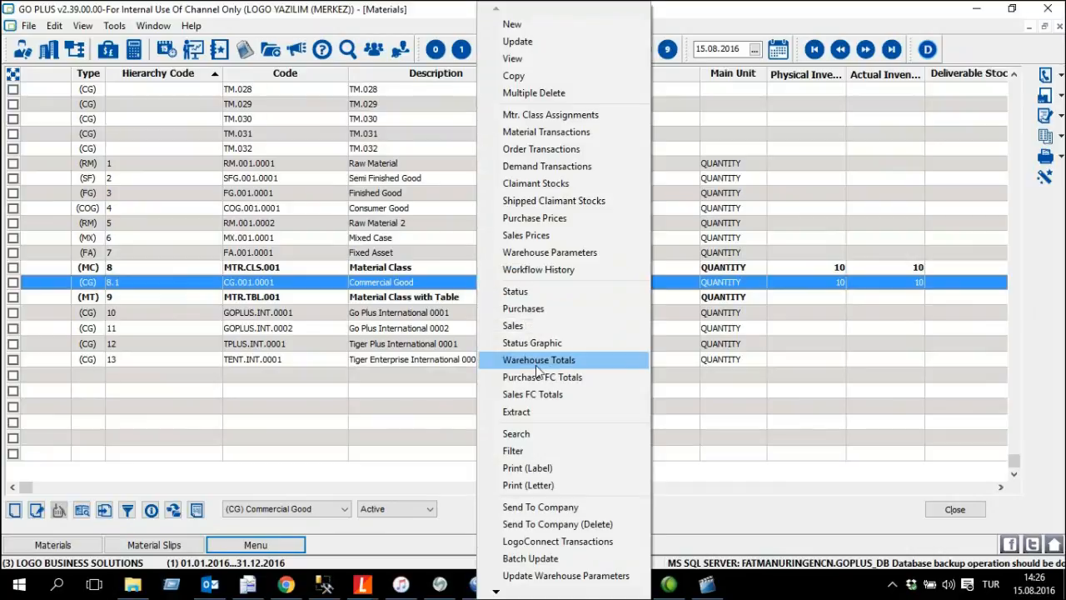
pyautogui.click(614, 361)
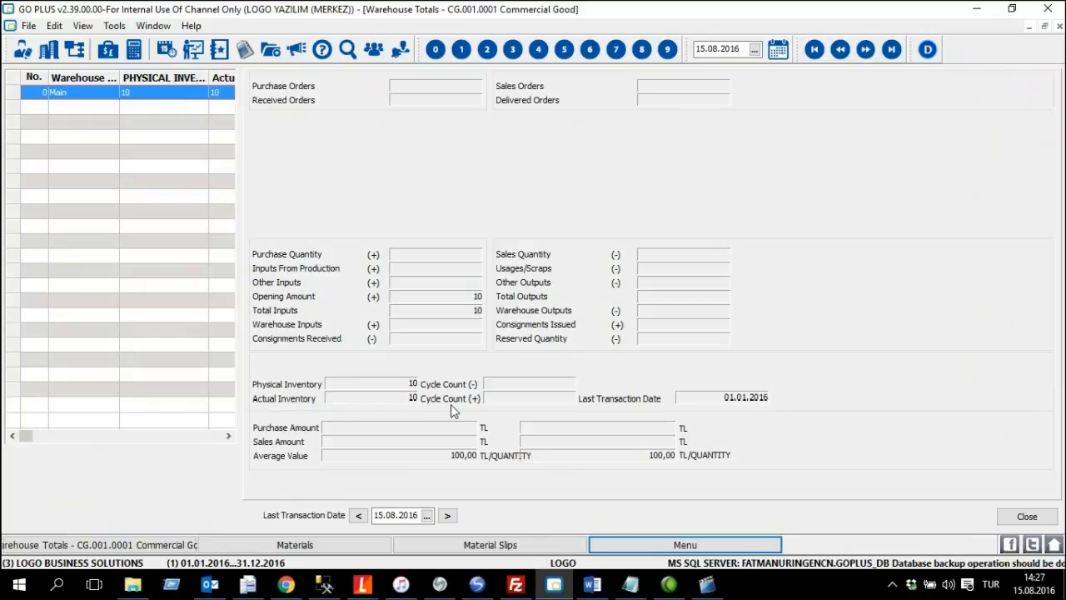
pyautogui.click(1027, 516)
pyautogui.click(978, 514)
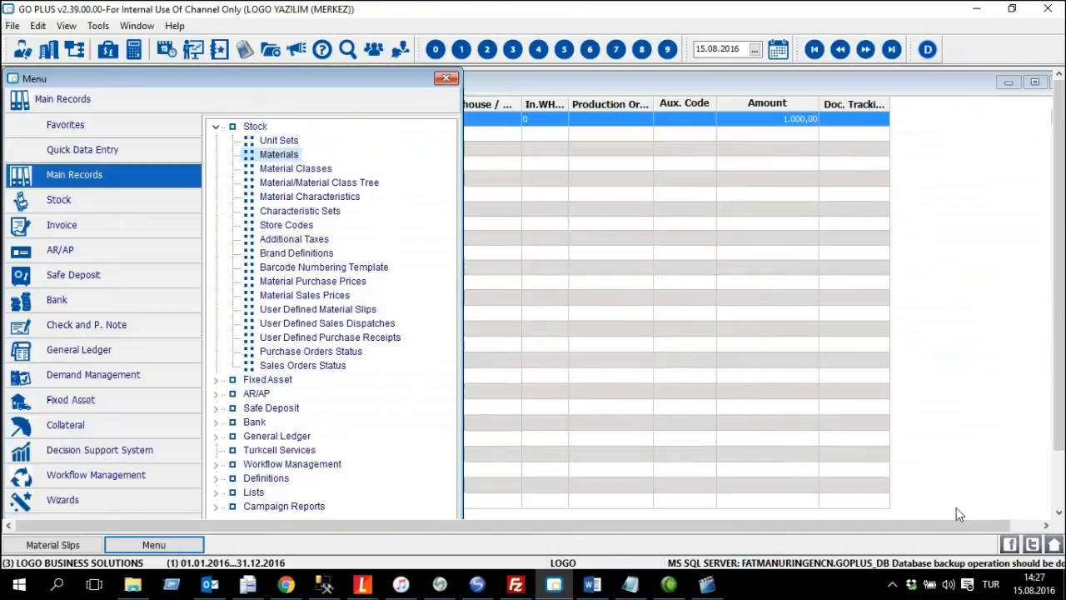
# Step: Bring back the Other Material Slips list from the Stock transactions and maximize it
pyautogui.click(216, 126)
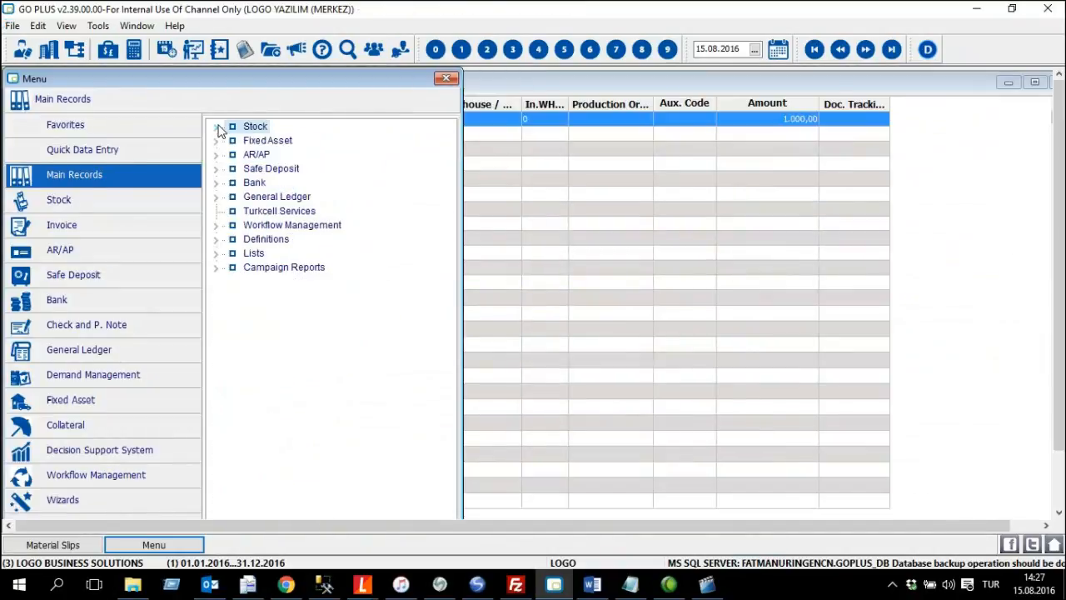
pyautogui.click(119, 196)
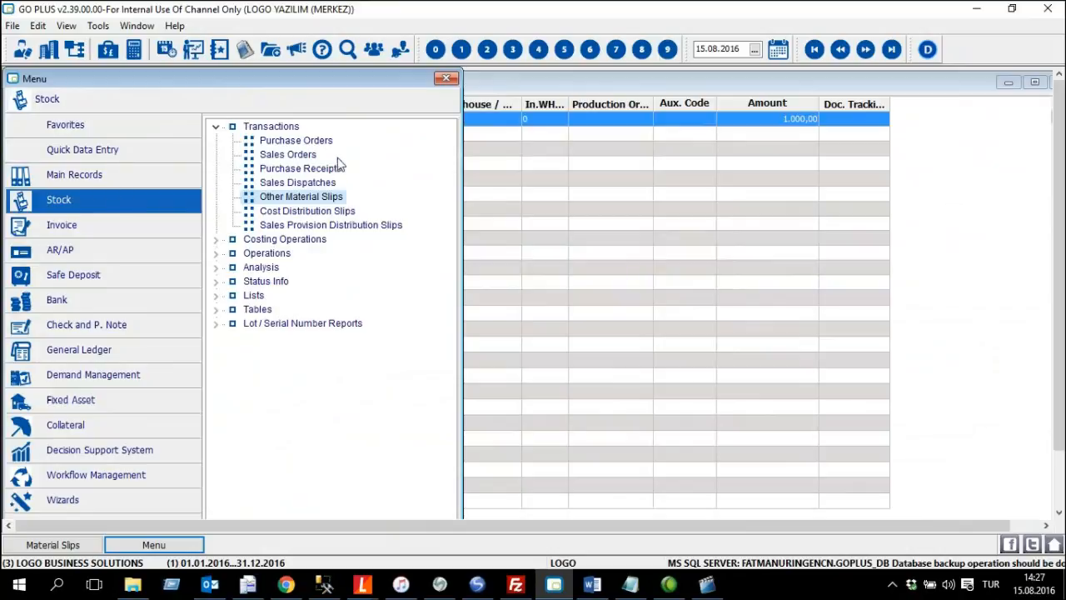
pyautogui.doubleClick(316, 201)
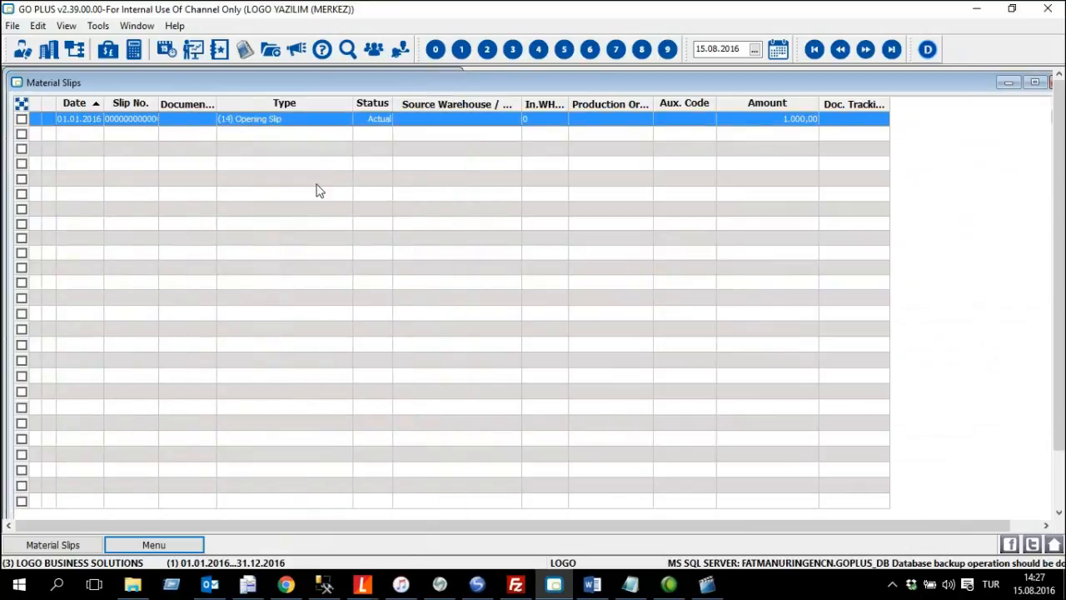
pyautogui.doubleClick(359, 84)
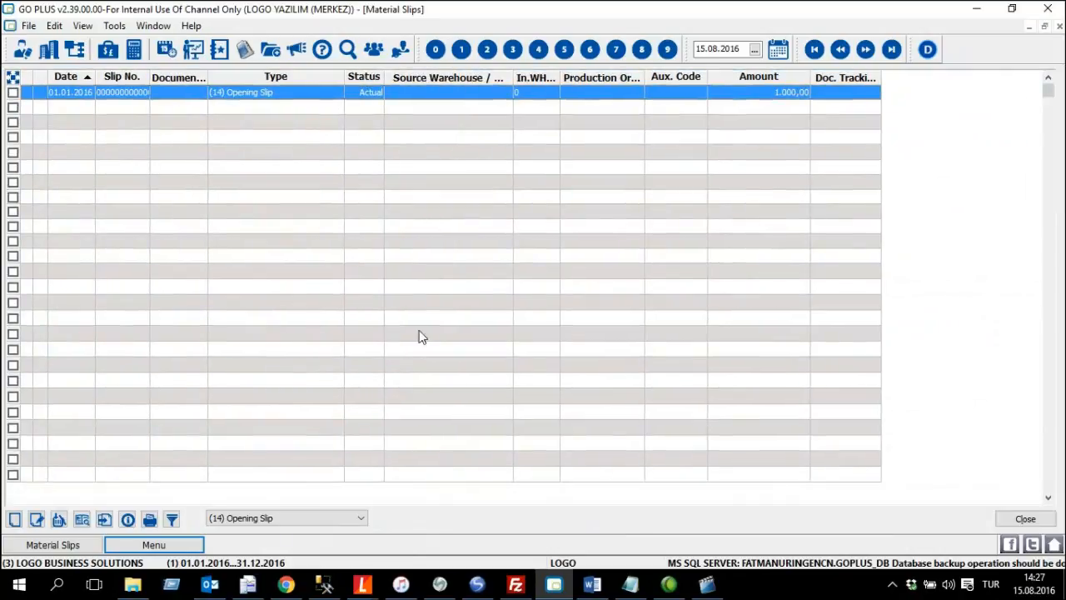
# Step: Create a new material slip of type (13) Input From Prod.Slip
pyautogui.click(340, 518)
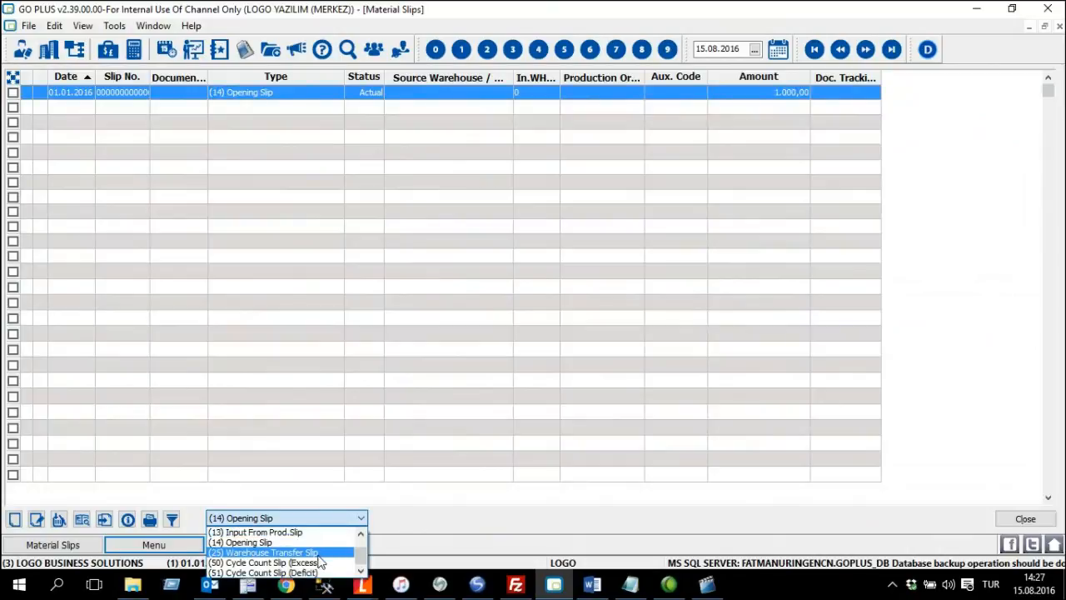
pyautogui.scroll(1, 320, 554)
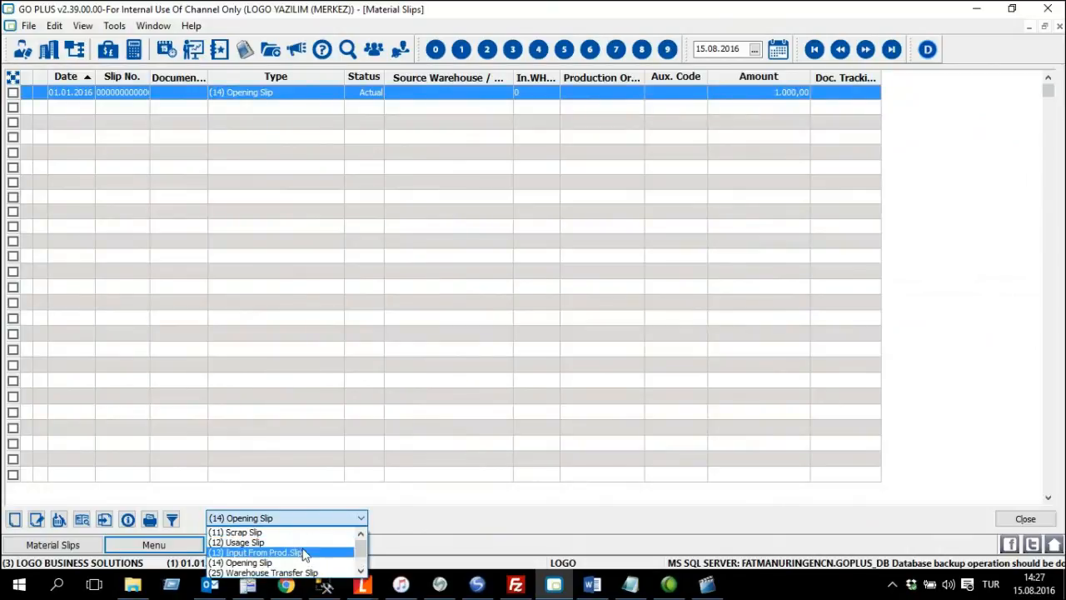
pyautogui.click(310, 553)
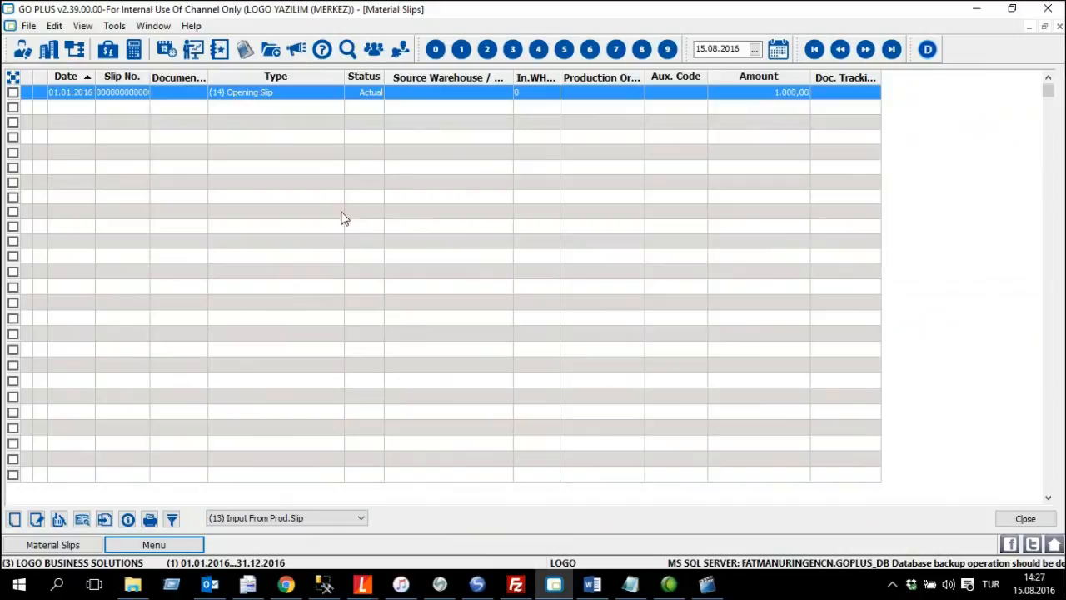
pyautogui.rightClick(266, 154)
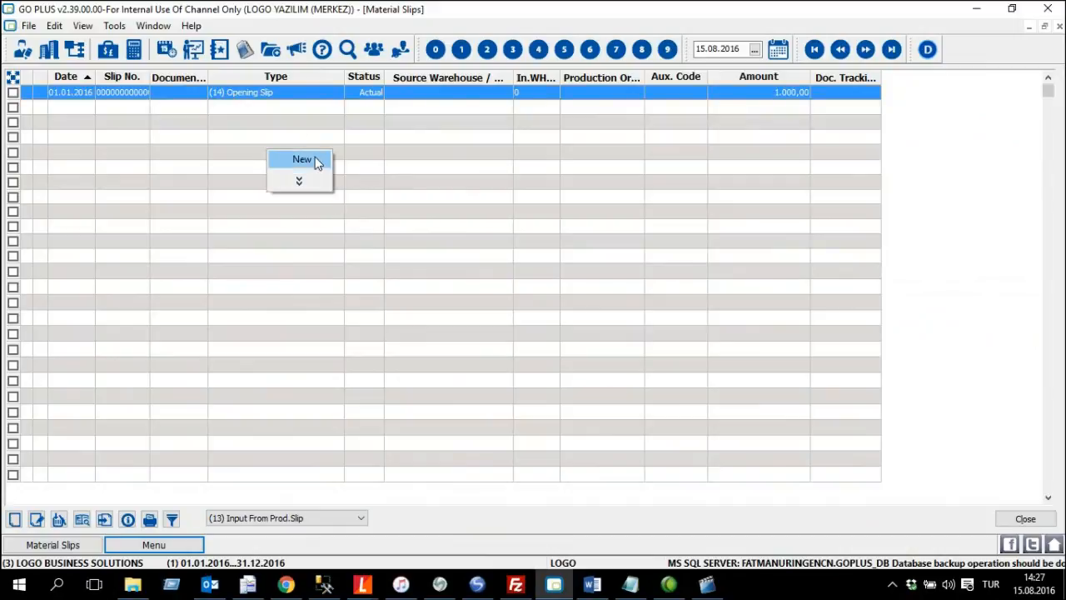
pyautogui.click(316, 161)
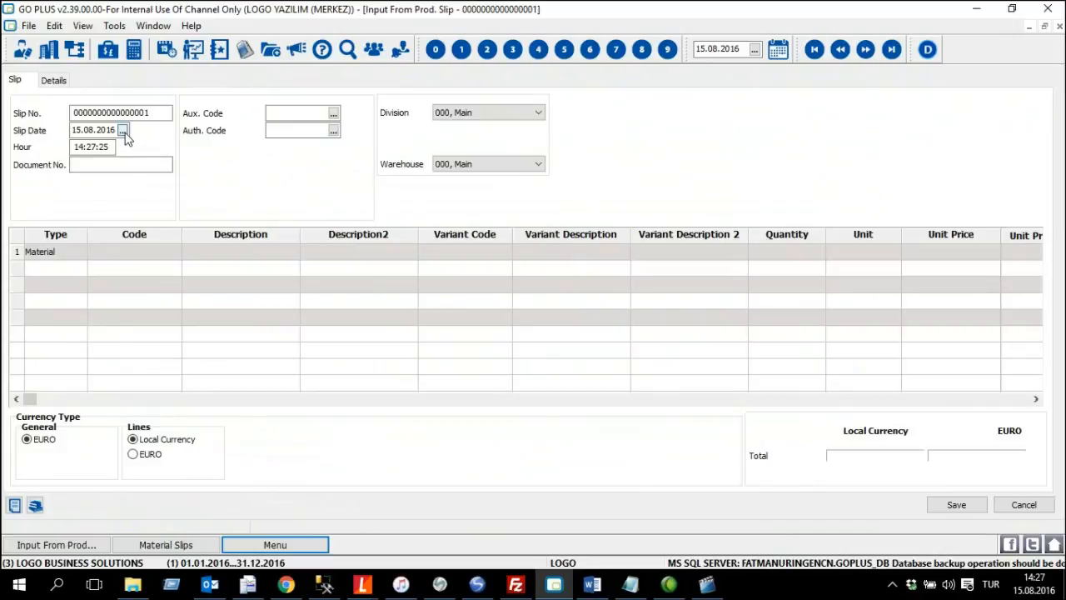
# Step: Set the slip date of the production input slip to 01.02.2016
pyautogui.click(74, 131)
pyautogui.write('01.02')
pyautogui.press('Tab')
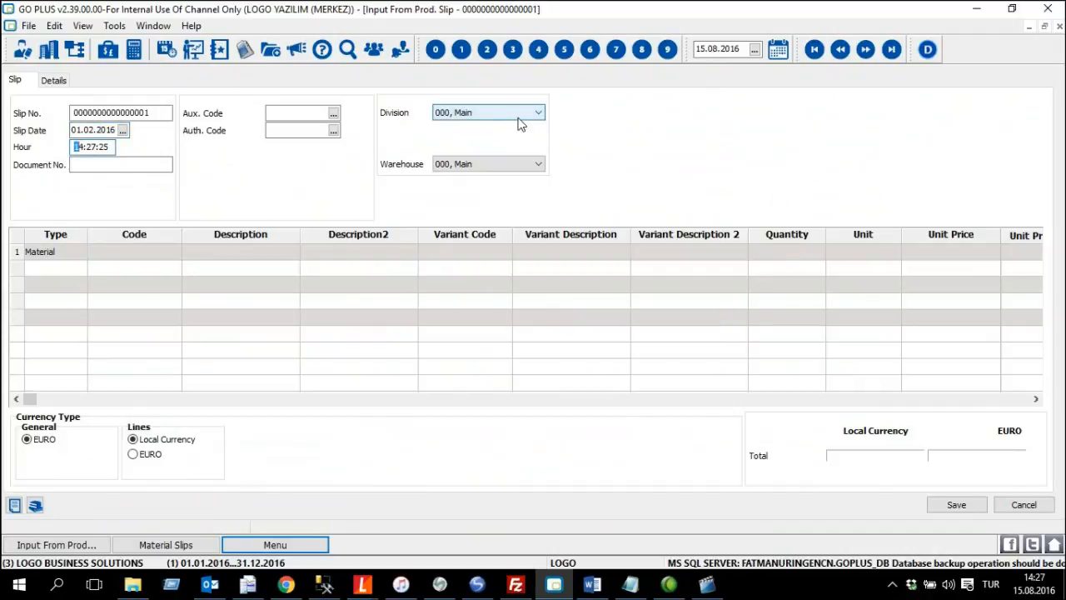
# Step: Add materials CG.001.0001, GOPLUS.INT.0001, GOPLUS.INT.0002, RM.001.0001 and RM.001.0002 to the slip lines with one multiple selection from the materials list
pyautogui.click(130, 257)
pyautogui.click(131, 258)
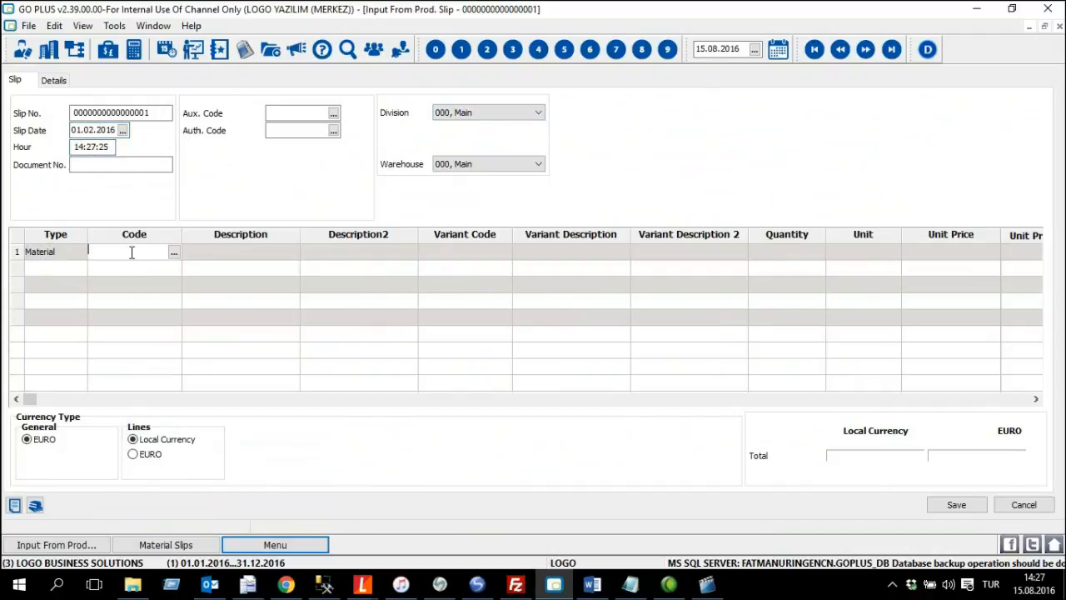
pyautogui.click(173, 254)
pyautogui.click(173, 254)
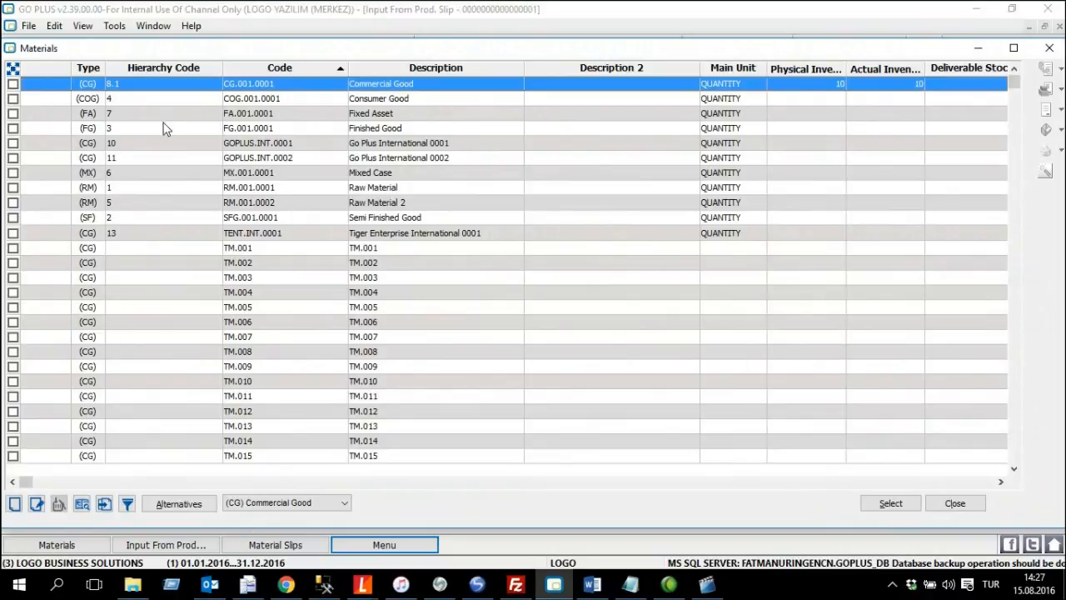
pyautogui.press('space')
pyautogui.click(33, 145)
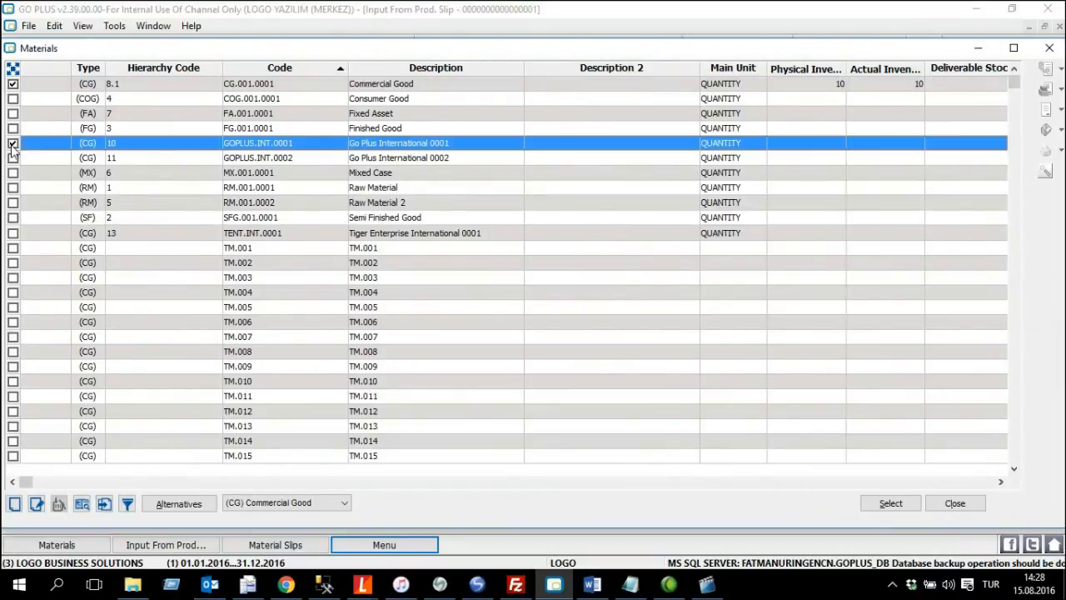
pyautogui.click(13, 144)
pyautogui.click(26, 162)
pyautogui.click(26, 162)
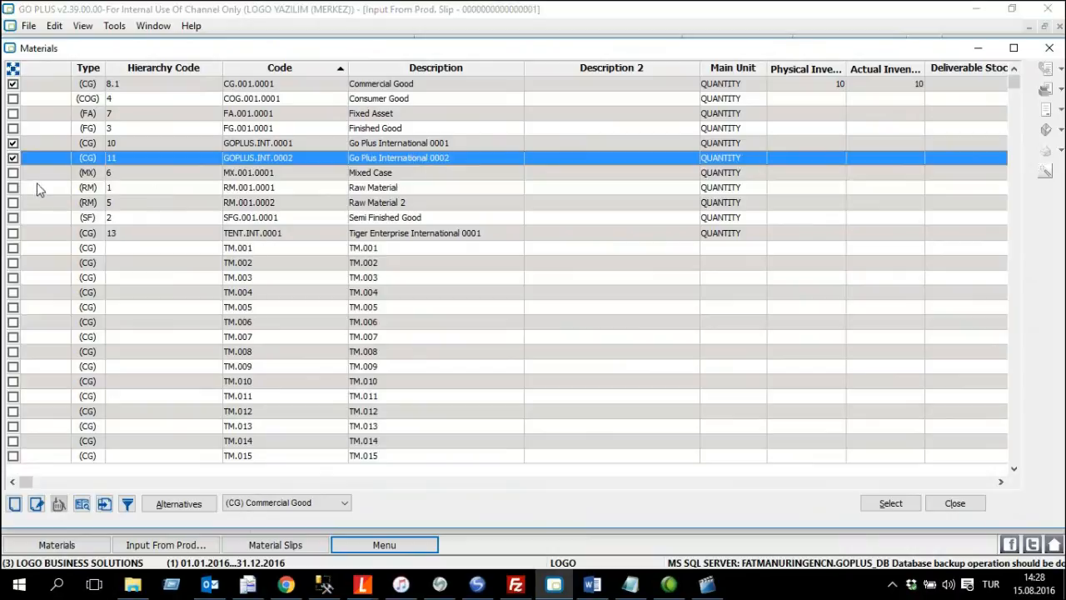
pyautogui.click(31, 188)
pyautogui.click(35, 202)
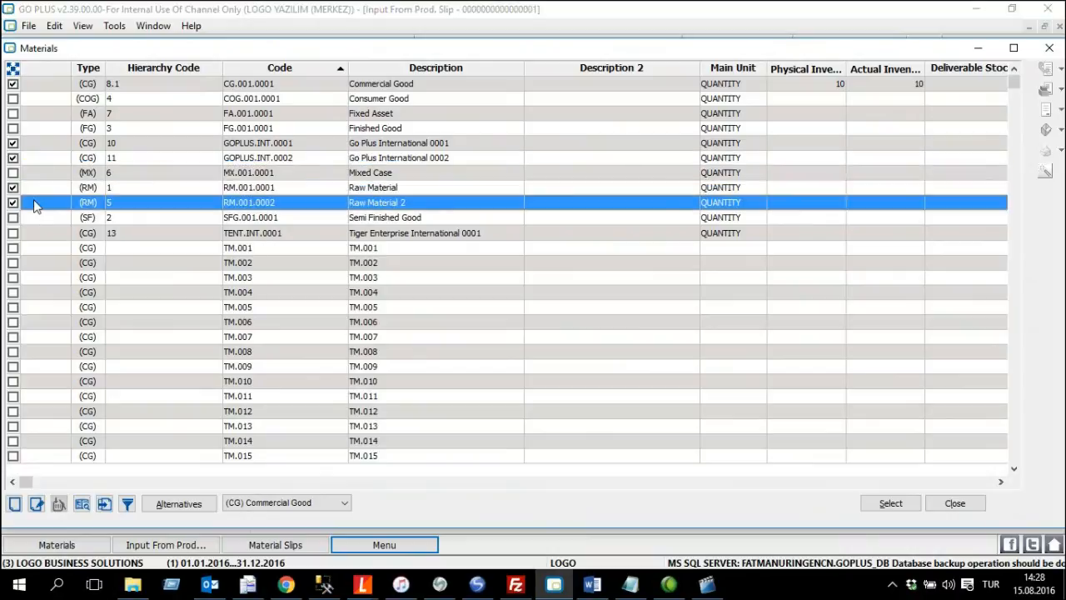
pyautogui.click(890, 502)
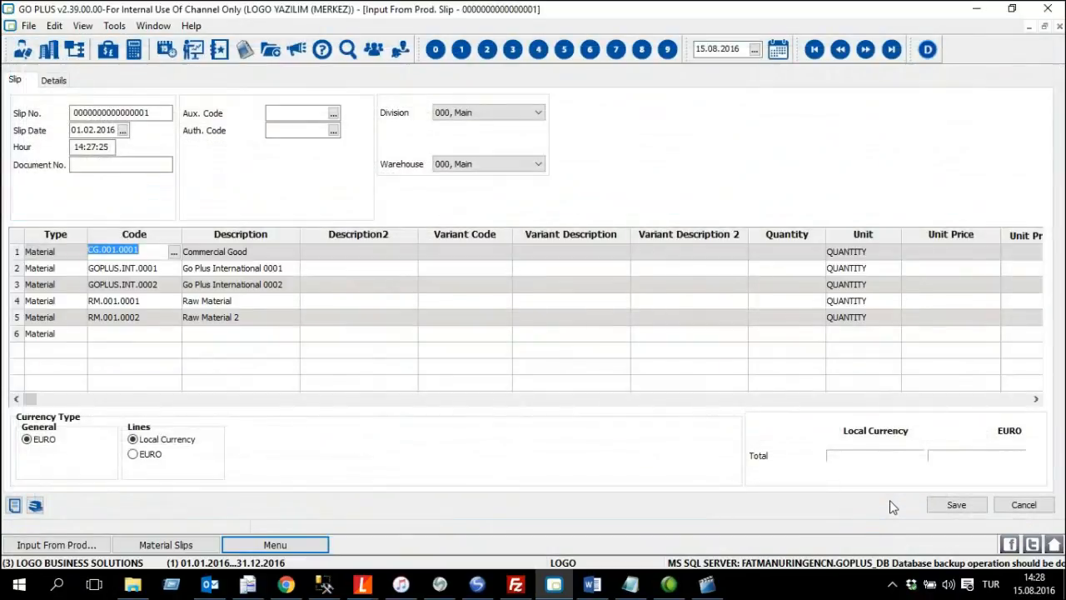
# Step: Delete the empty sixth line of the production input slip
pyautogui.click(115, 336)
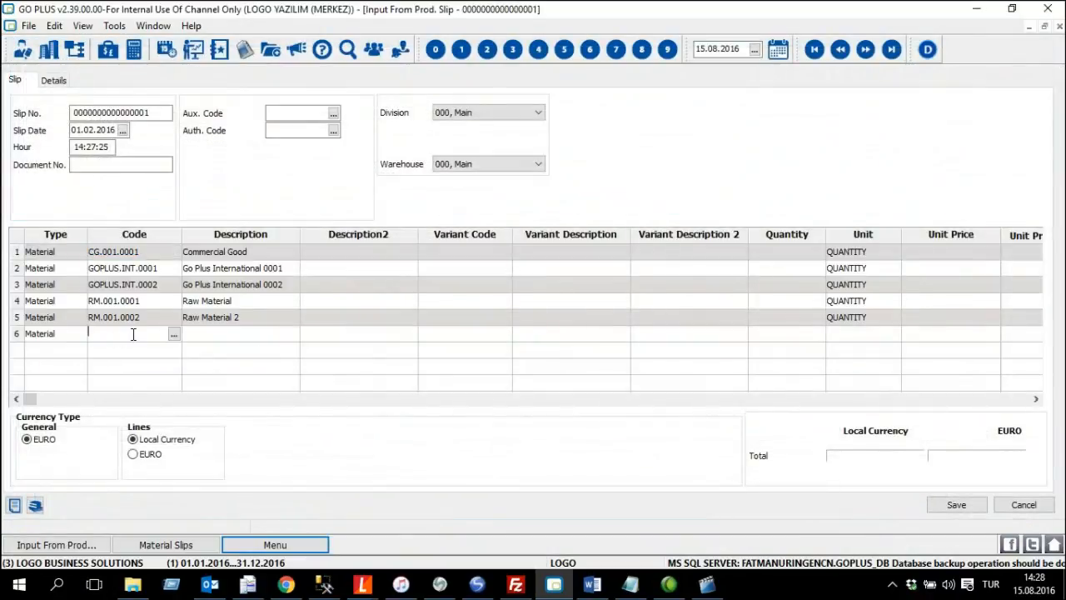
pyautogui.hotkey('ctrl', 'Delete')
pyautogui.press('Return')
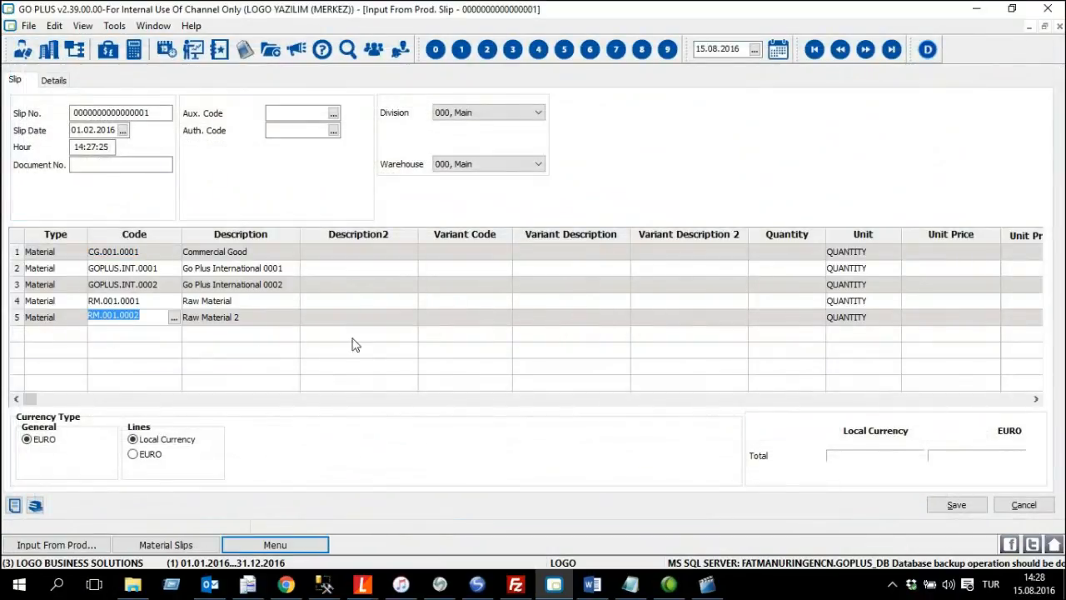
# Step: Enter a quantity of 100 for each of the five material lines
pyautogui.click(768, 251)
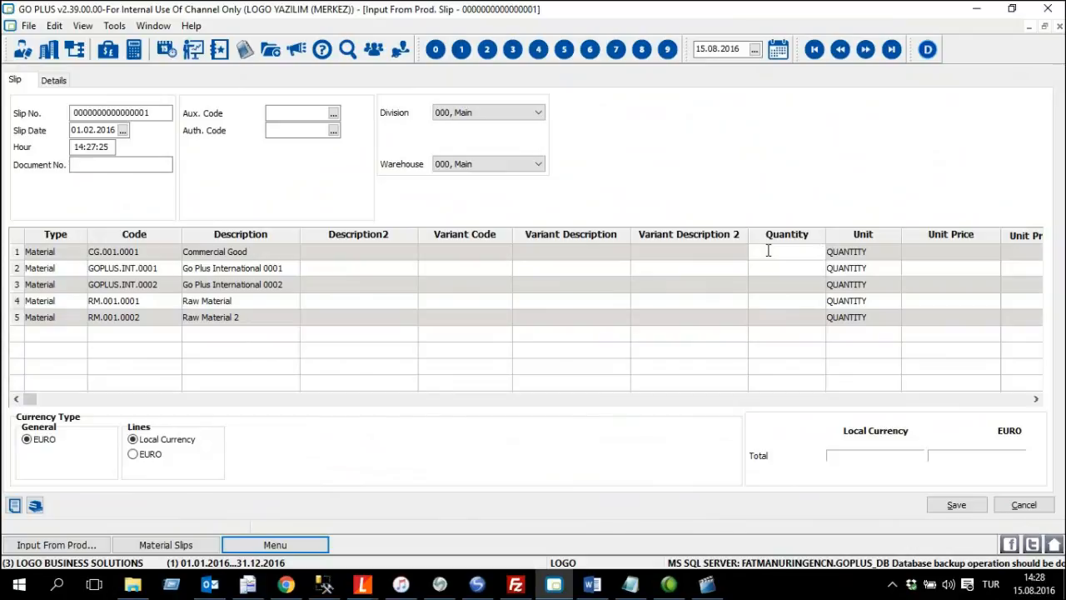
pyautogui.write('00')
pyautogui.press('Return')
pyautogui.write('100')
pyautogui.press('Return')
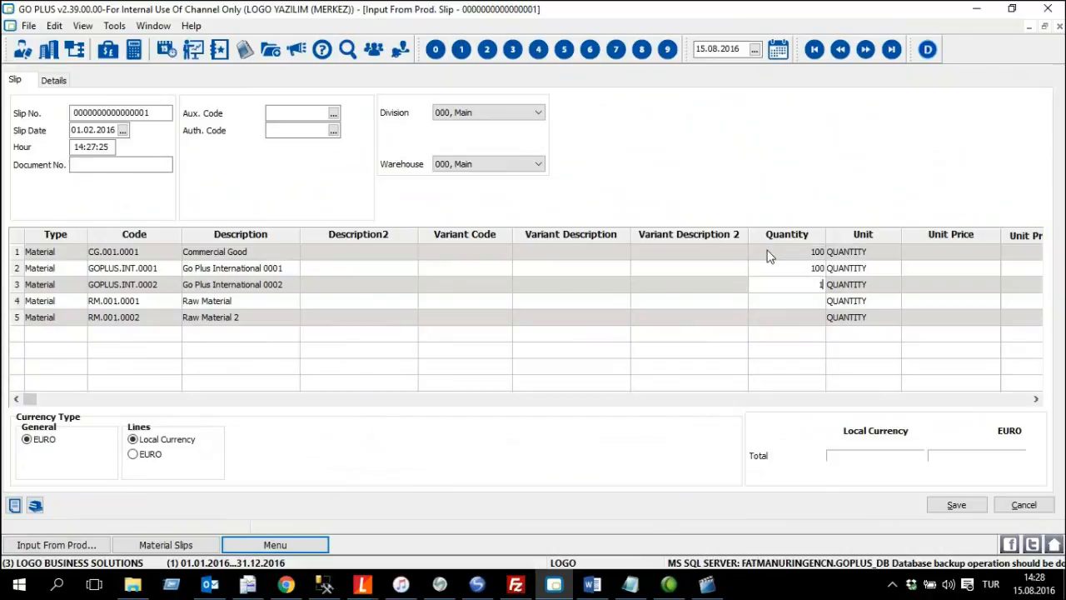
pyautogui.write('100')
pyautogui.press('Return')
pyautogui.write('100')
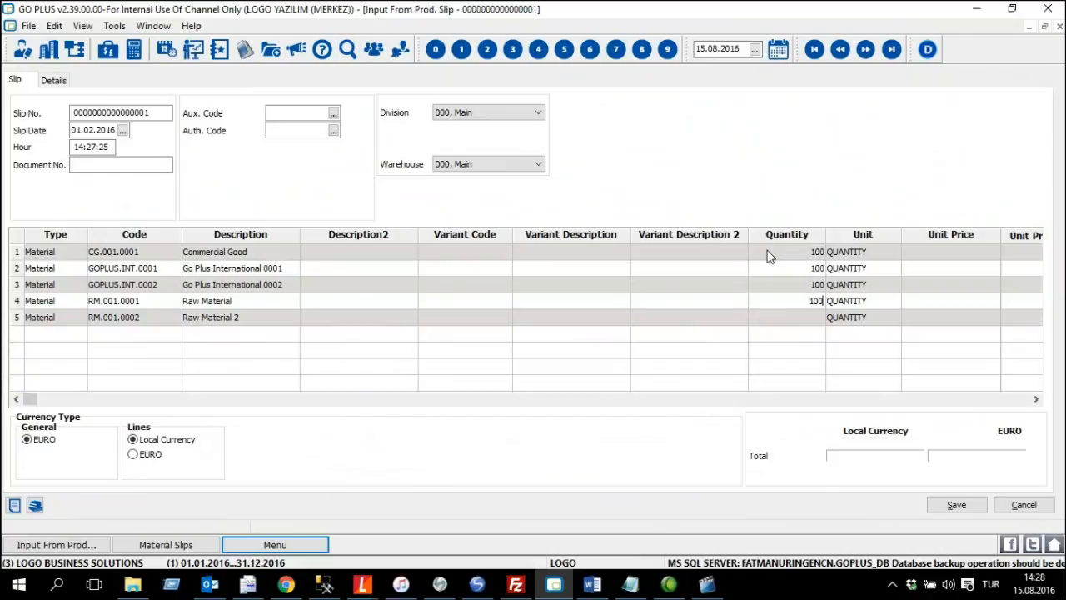
pyautogui.press('Return')
pyautogui.write('100')
pyautogui.press('Return')
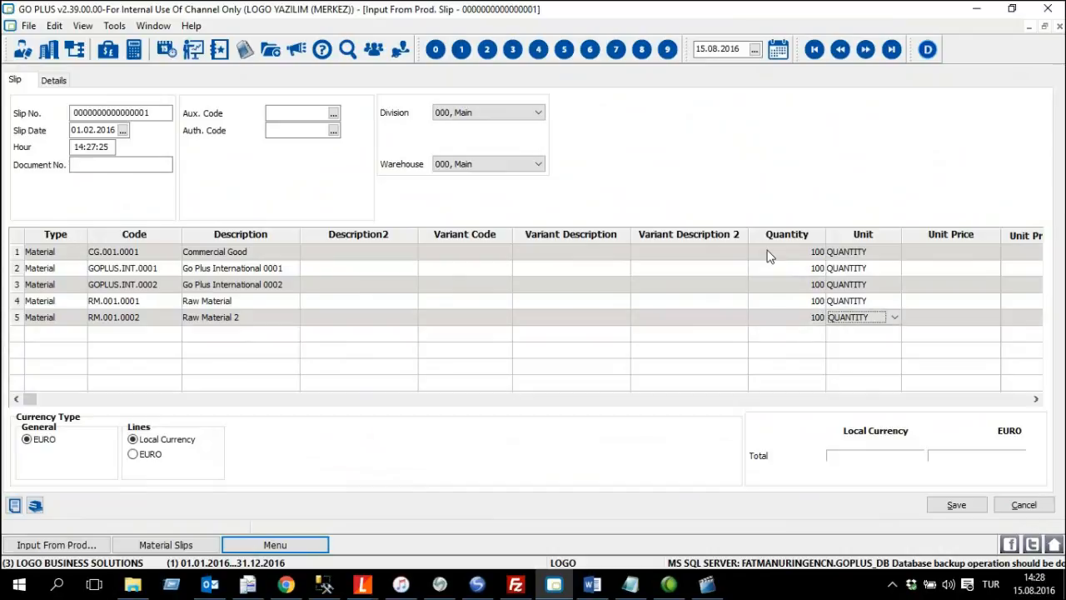
# Step: Enter unit prices of 5, 12, 10, 30 and 10 for lines one to five respectively
pyautogui.click(962, 253)
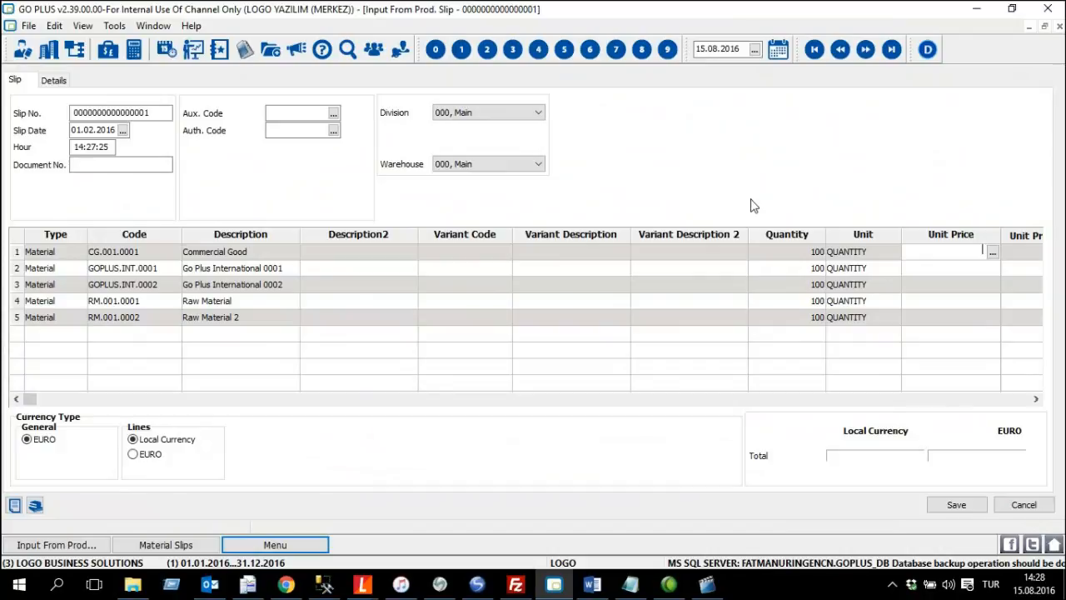
pyautogui.write('5')
pyautogui.press('Down')
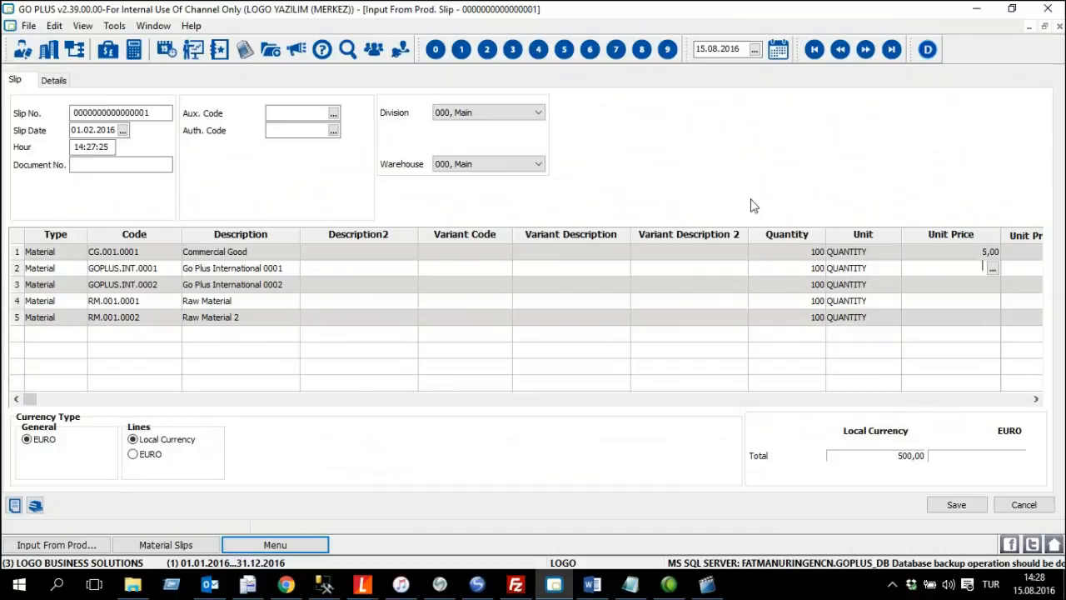
pyautogui.write('12')
pyautogui.press('Down')
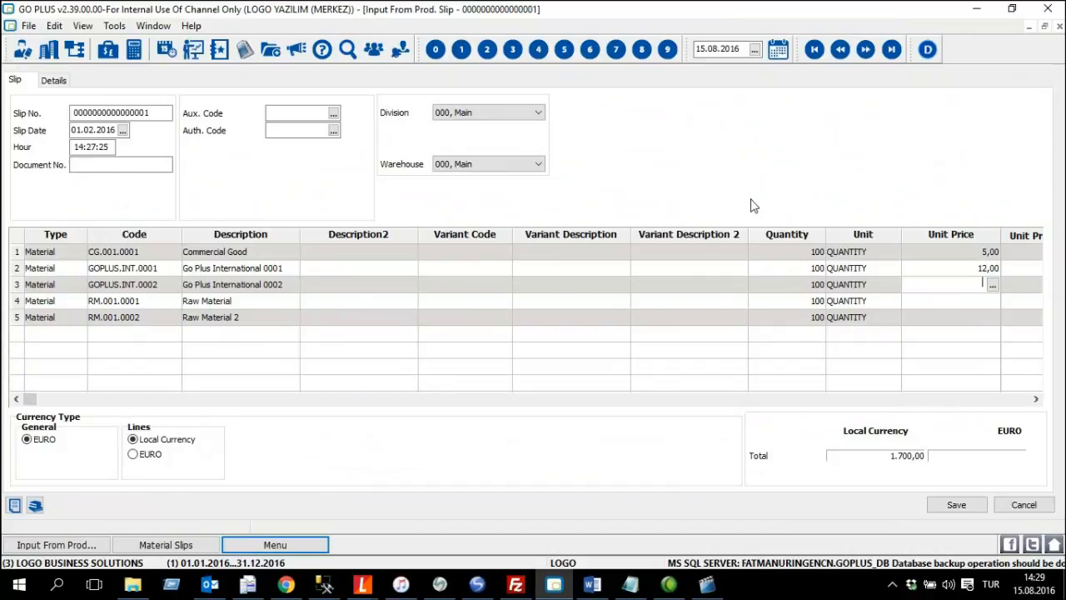
pyautogui.write('10')
pyautogui.press('Down')
pyautogui.write('30')
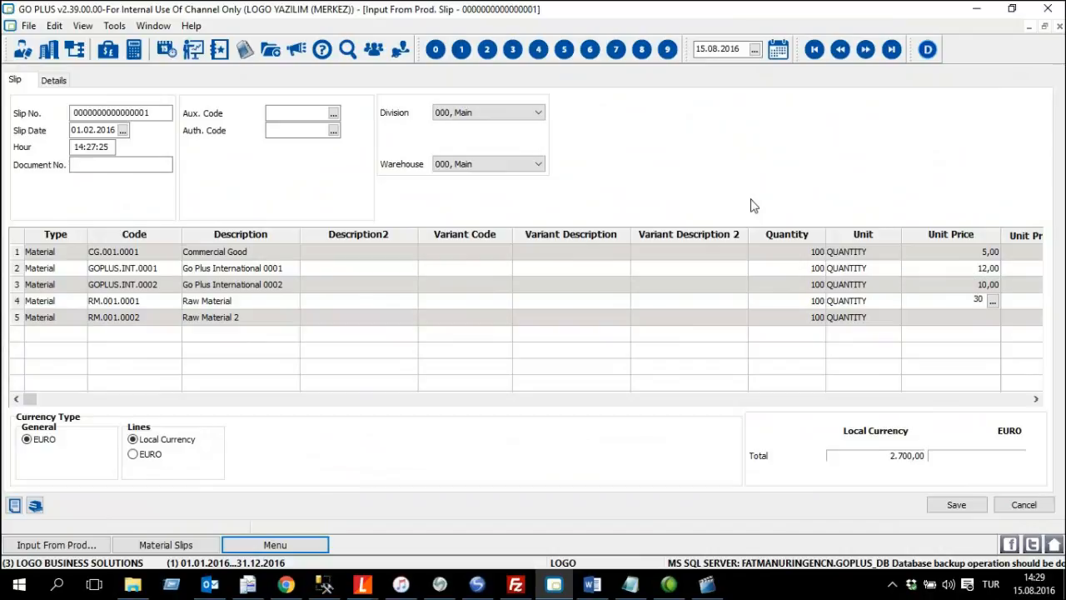
pyautogui.press('Down')
pyautogui.write('10')
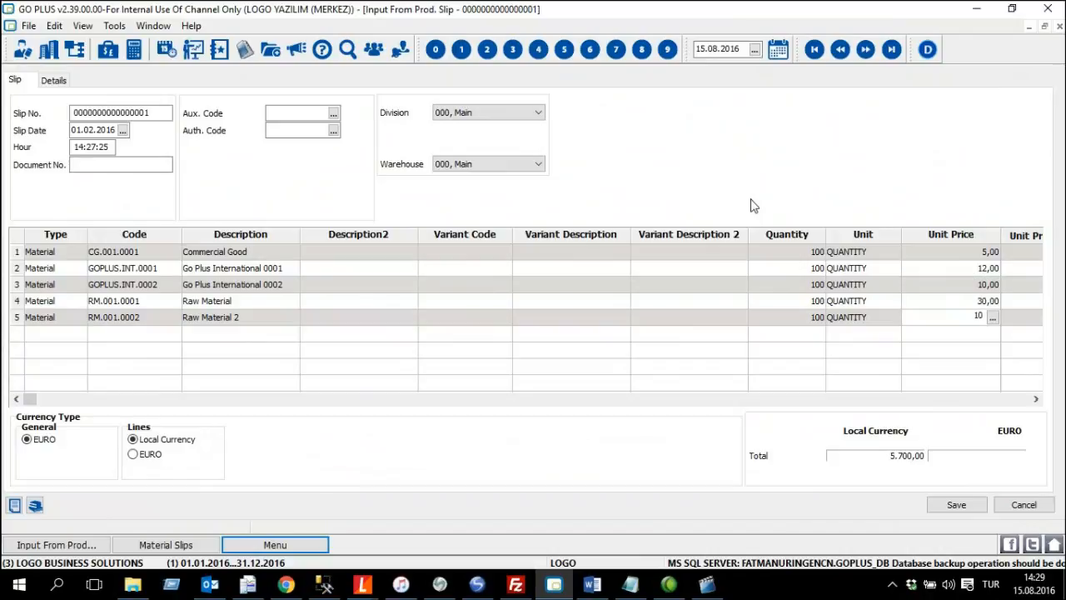
pyautogui.press('Return')
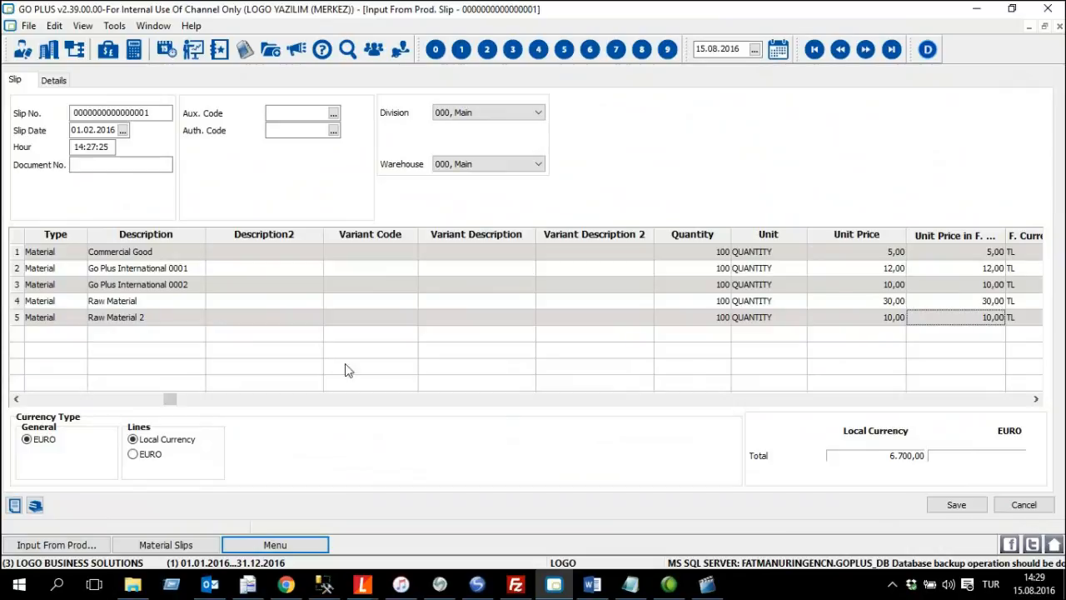
# Step: Save the production input slip and return to the main program menu
pyautogui.click(956, 505)
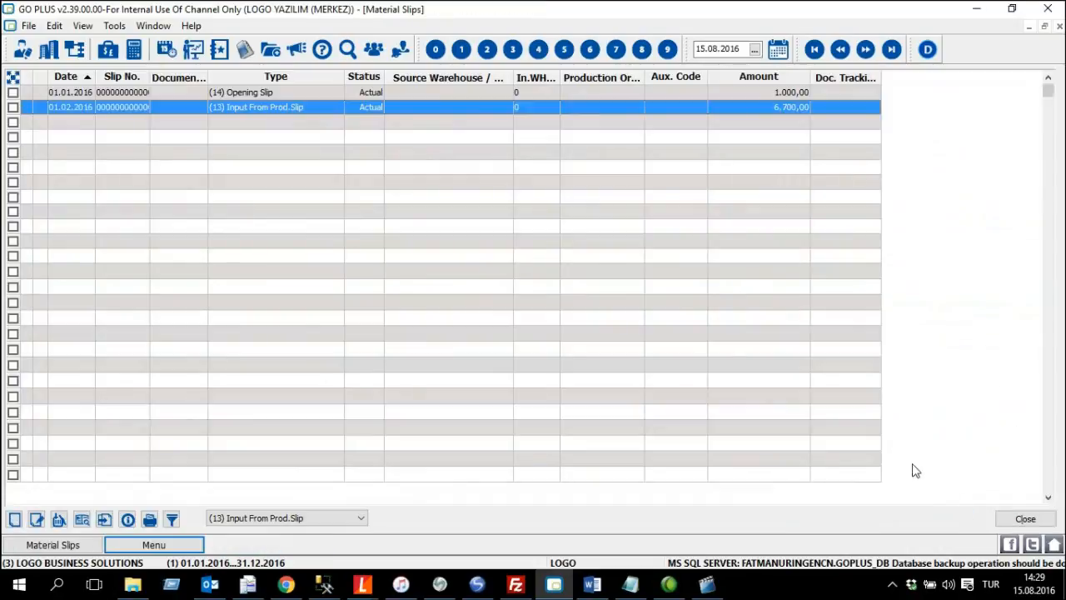
pyautogui.click(153, 545)
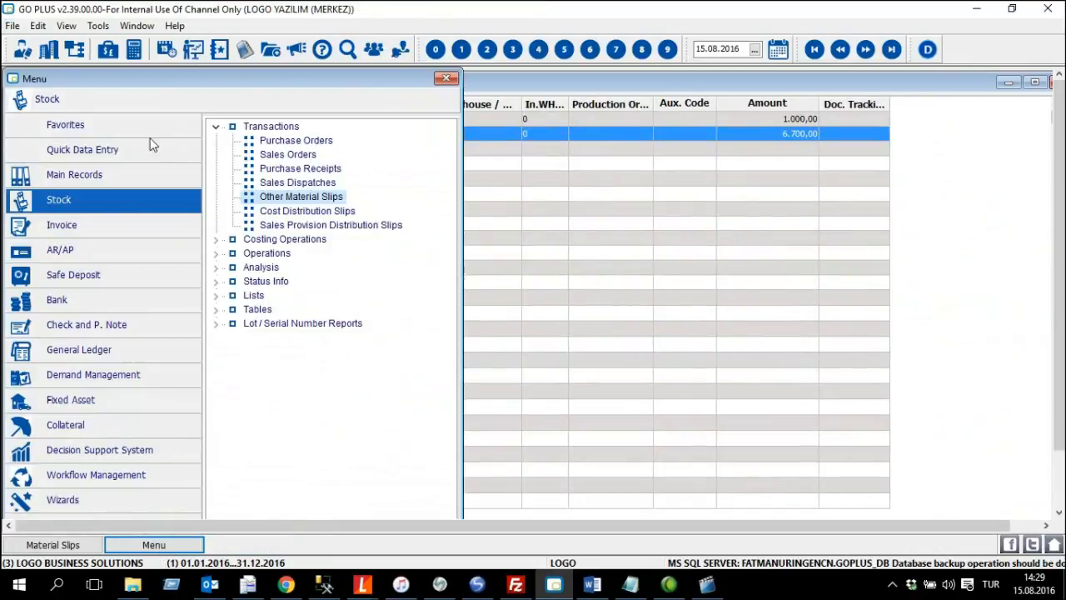
# Step: Open the stock materials list from the main records and maximize its window
pyautogui.click(136, 179)
pyautogui.doubleClick(248, 127)
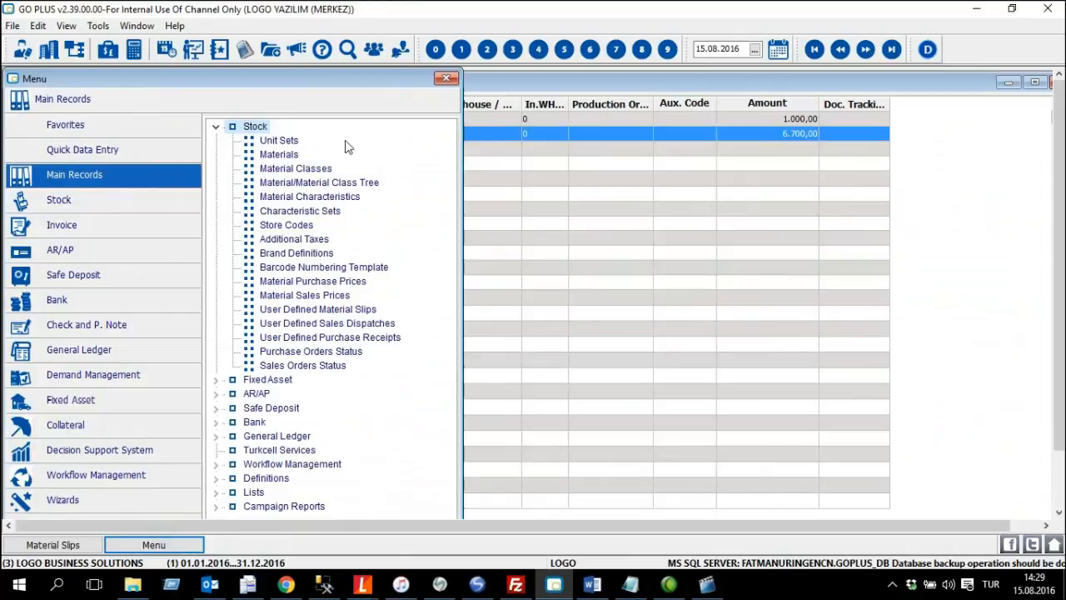
pyautogui.doubleClick(282, 155)
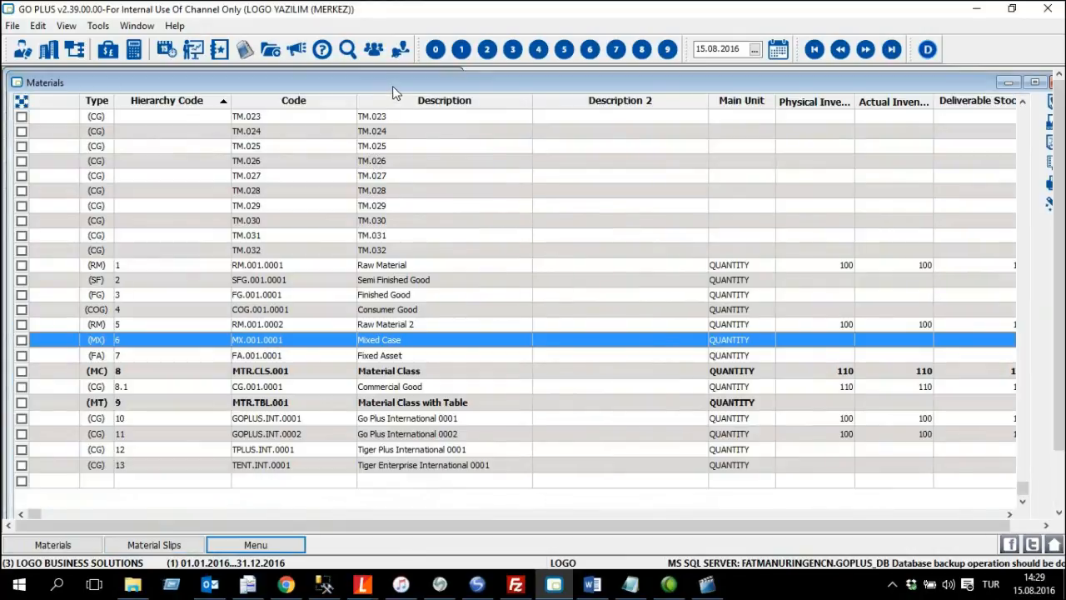
pyautogui.doubleClick(393, 86)
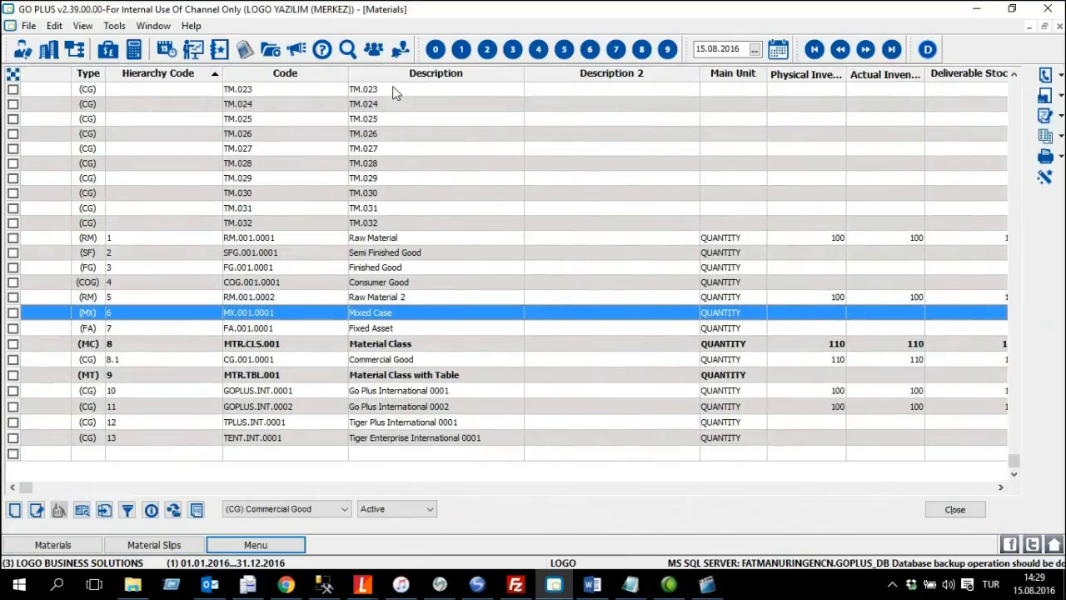
# Step: Examine the physical and actual inventory of the raw materials, Commercial Good and Go Plus International items, and close the materials list
pyautogui.click(1001, 487)
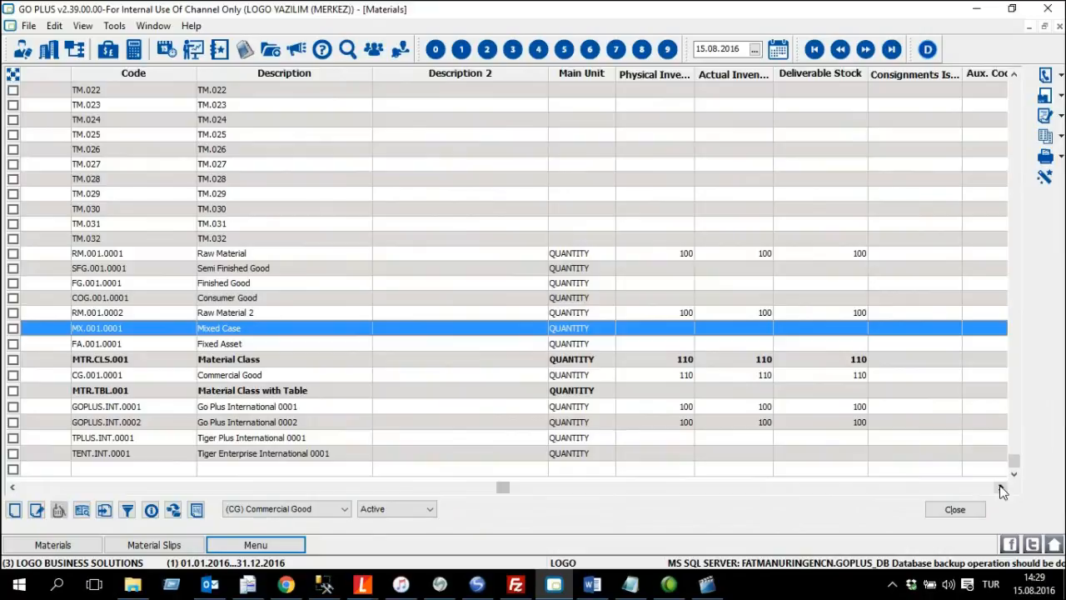
pyautogui.click(727, 253)
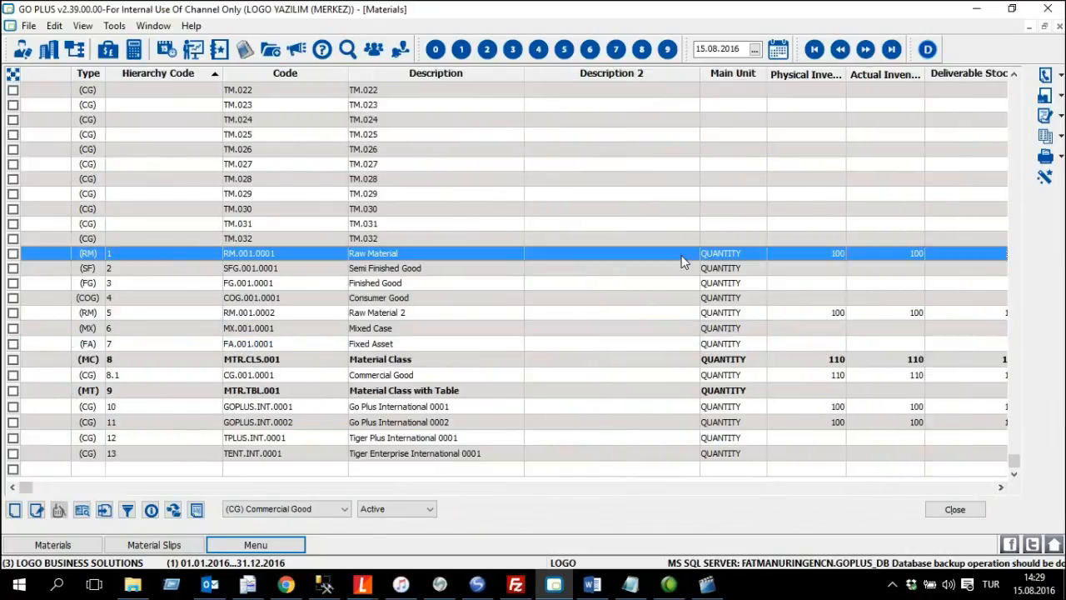
pyautogui.click(793, 315)
pyautogui.click(808, 376)
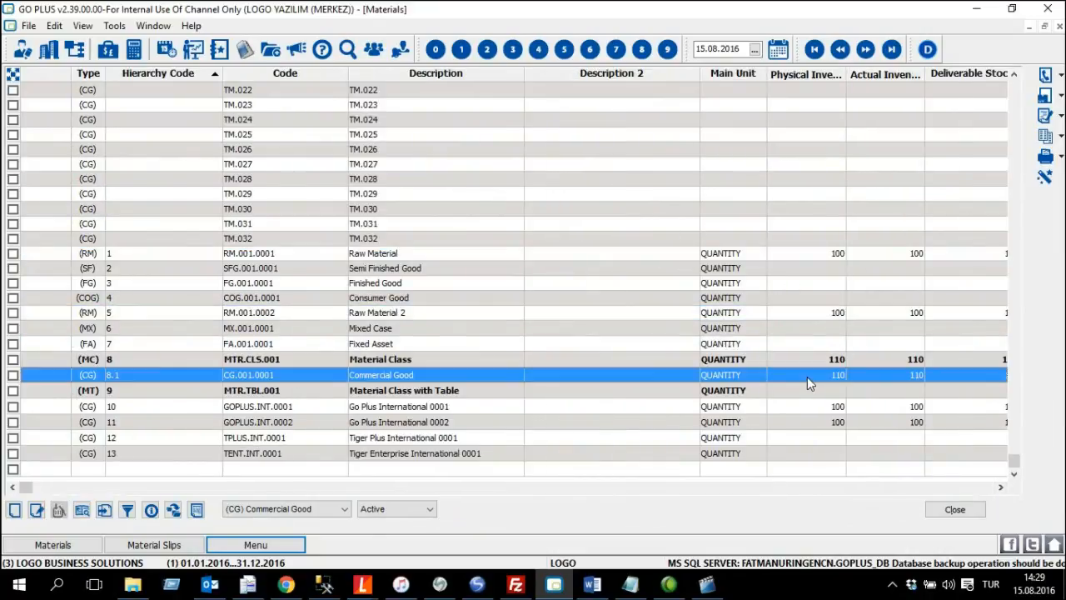
pyautogui.click(800, 406)
pyautogui.click(816, 424)
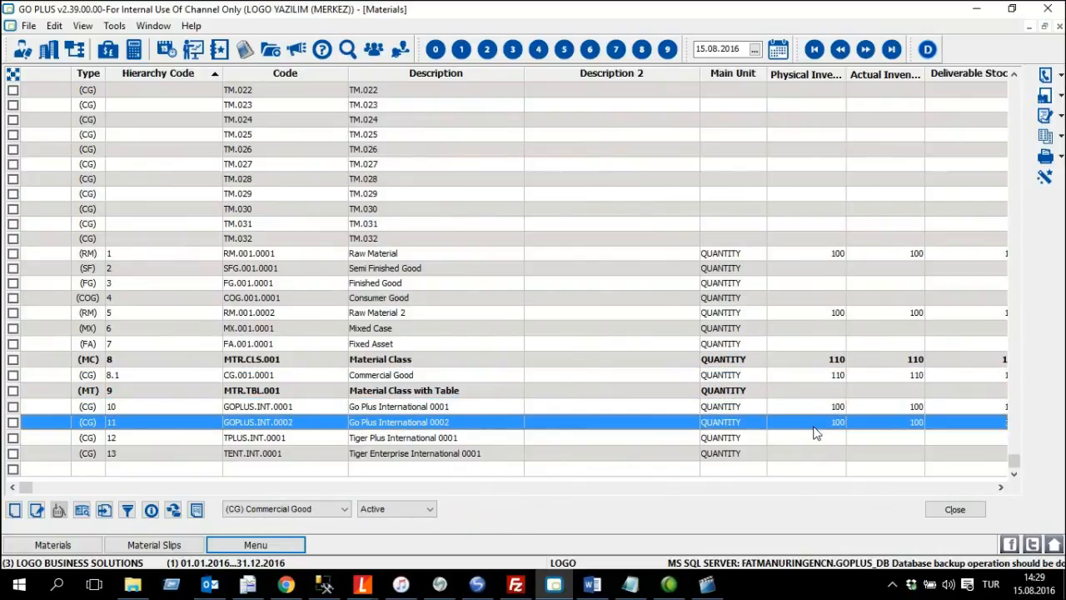
pyautogui.press('Down')
pyautogui.press('Down')
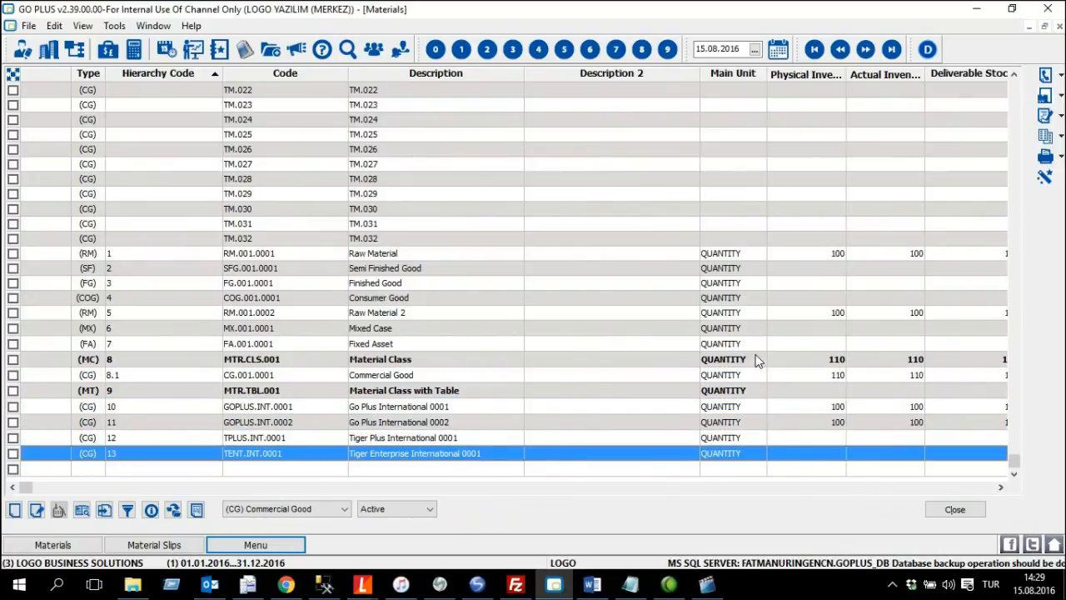
pyautogui.press('Up')
pyautogui.press('Up')
pyautogui.press('Up')
pyautogui.press('Up')
pyautogui.press('Up')
pyautogui.press('Up')
pyautogui.press('Up')
pyautogui.press('Up')
pyautogui.press('Up')
pyautogui.press('Down')
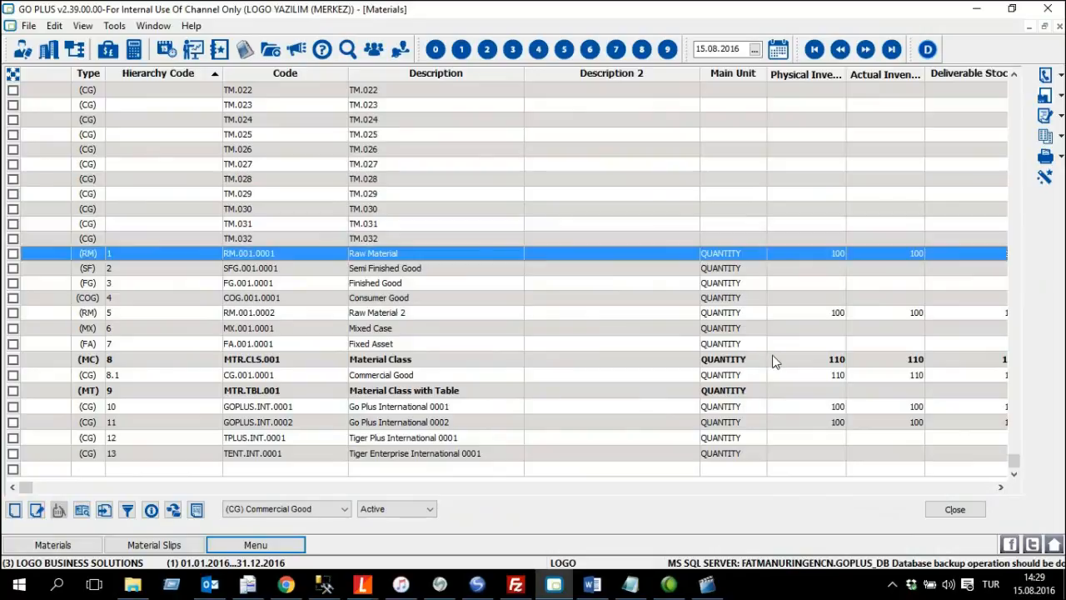
pyautogui.press('Down')
pyautogui.press('Down')
pyautogui.press('Down')
pyautogui.press('Down')
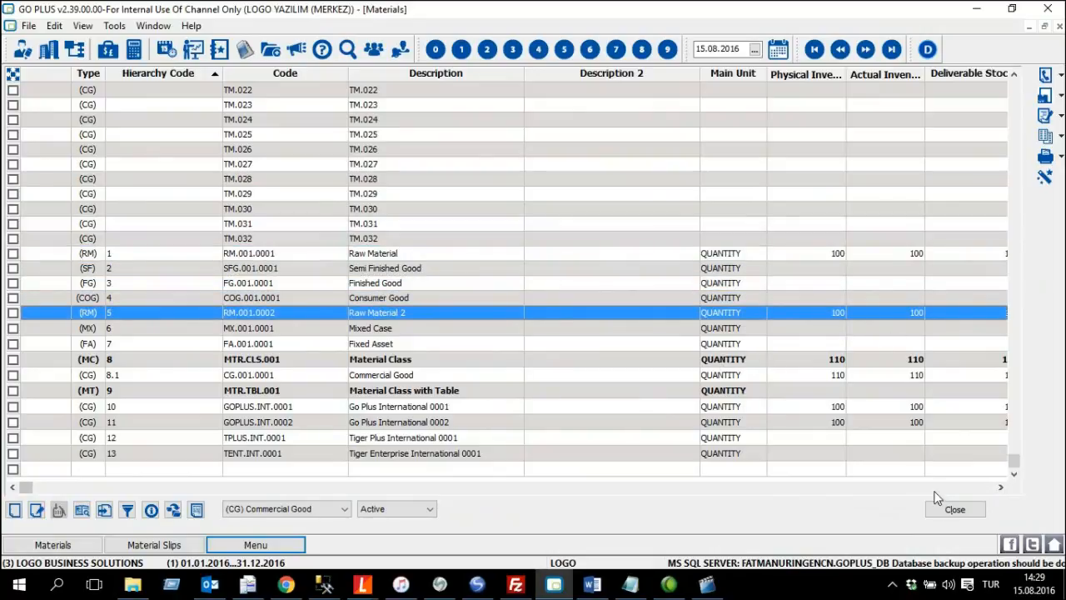
pyautogui.click(958, 509)
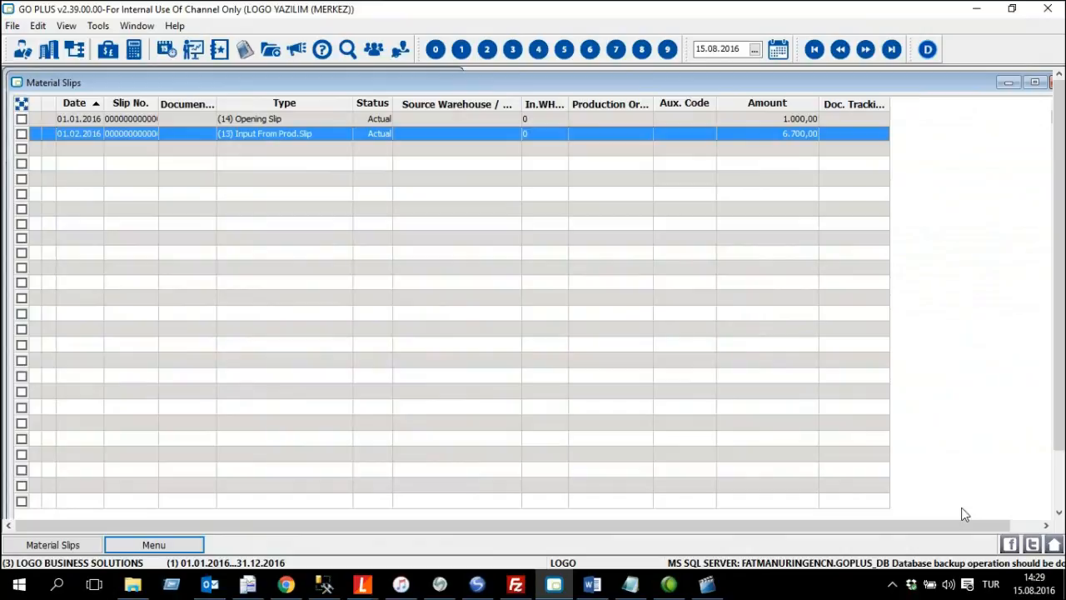
# Step: Maximize the material slips list and create a new slip of type (11) Scrap Slip
pyautogui.doubleClick(224, 80)
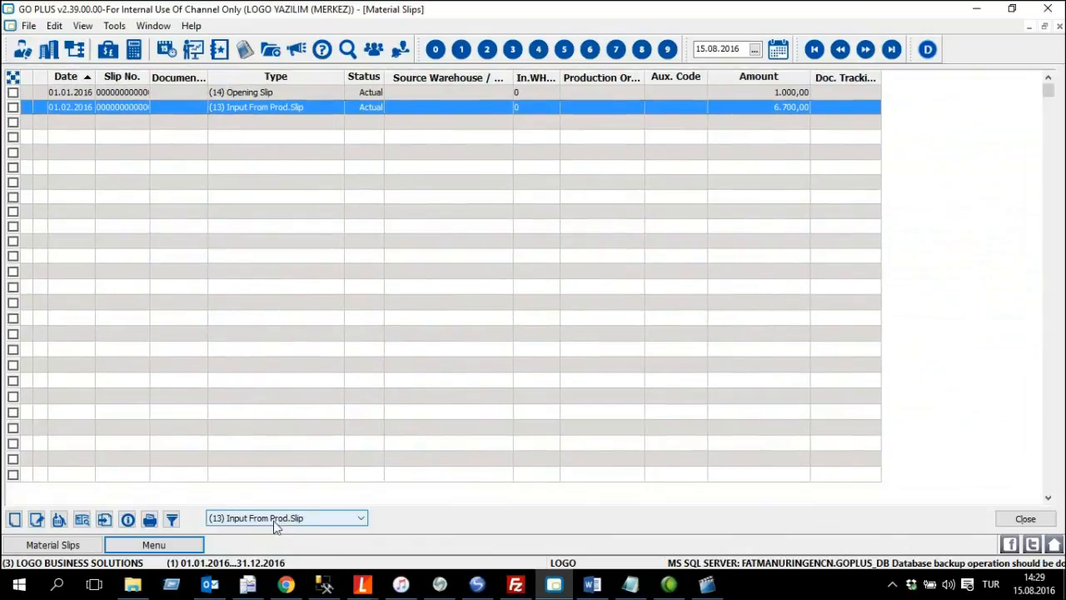
pyautogui.click(319, 518)
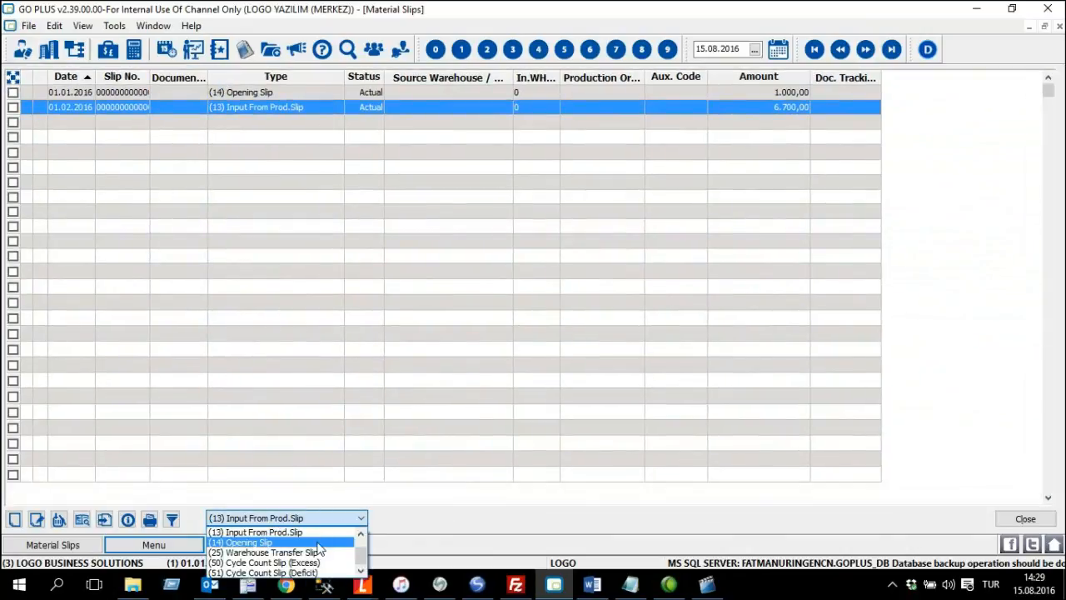
pyautogui.scroll(1, 319, 554)
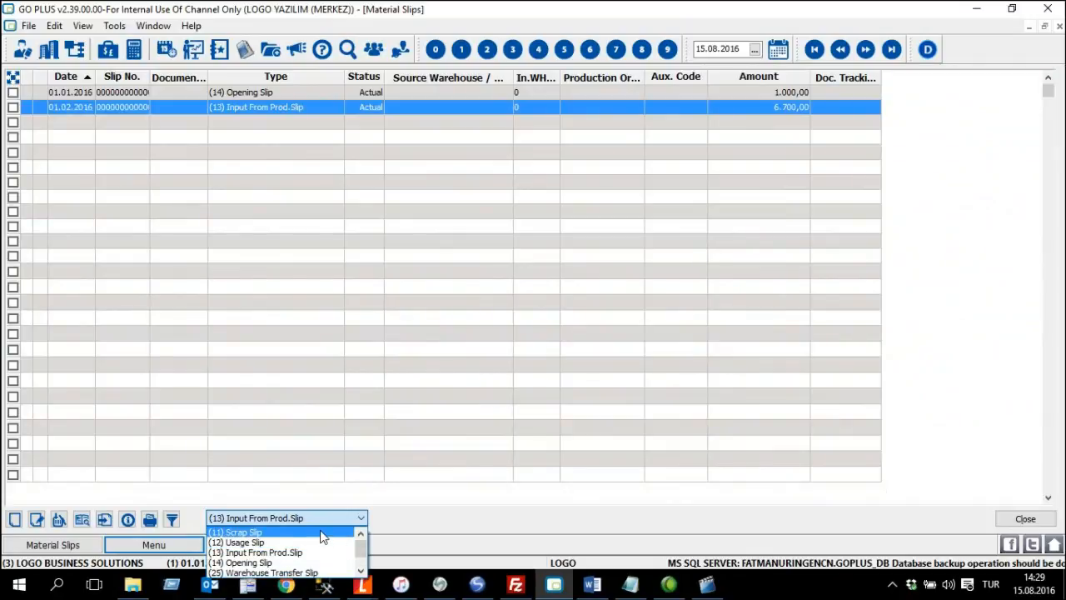
pyautogui.click(304, 533)
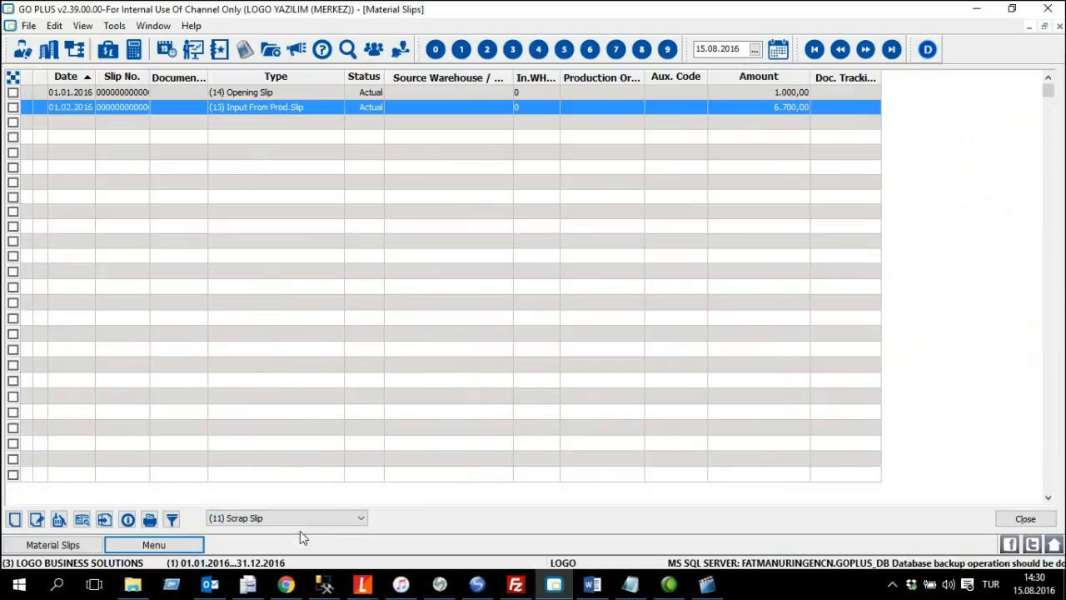
pyautogui.rightClick(273, 137)
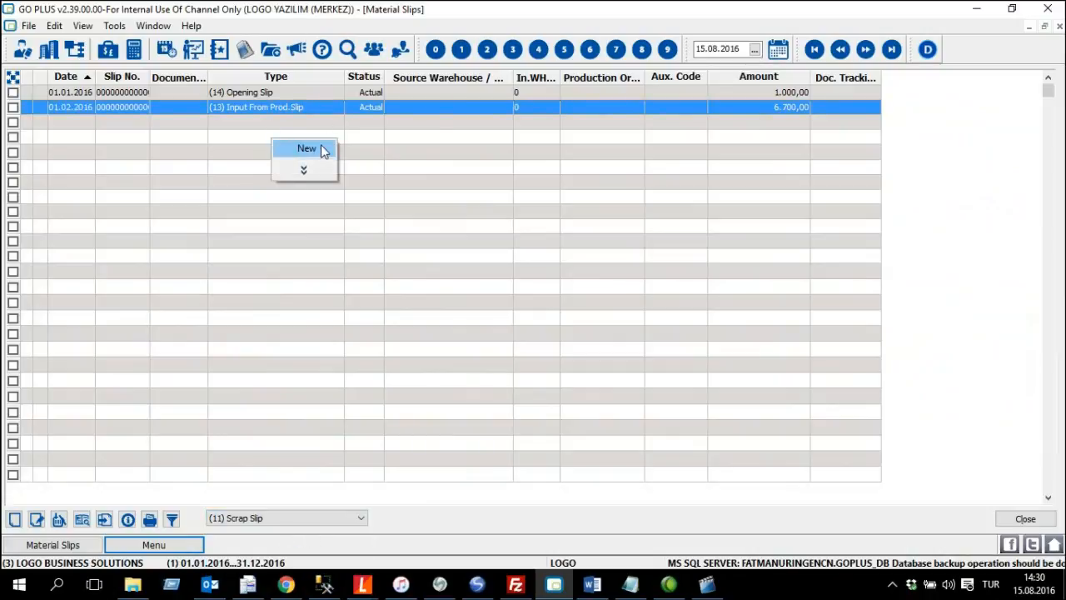
pyautogui.click(323, 150)
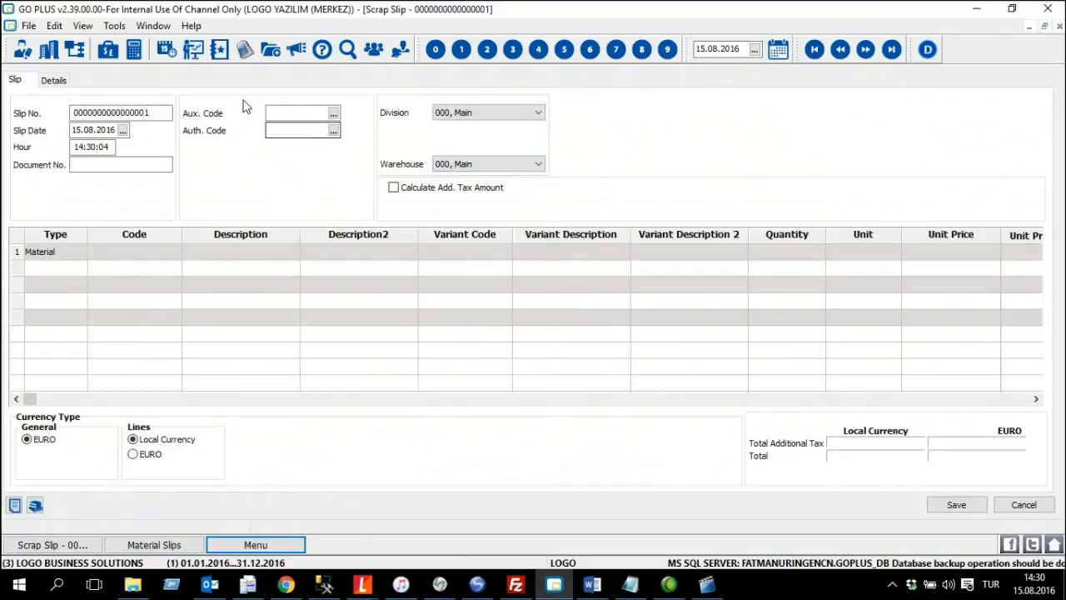
# Step: Set the scrap slip's date to 15.03.2016
pyautogui.moveTo(169, 109); pyautogui.dragTo(49, 108)
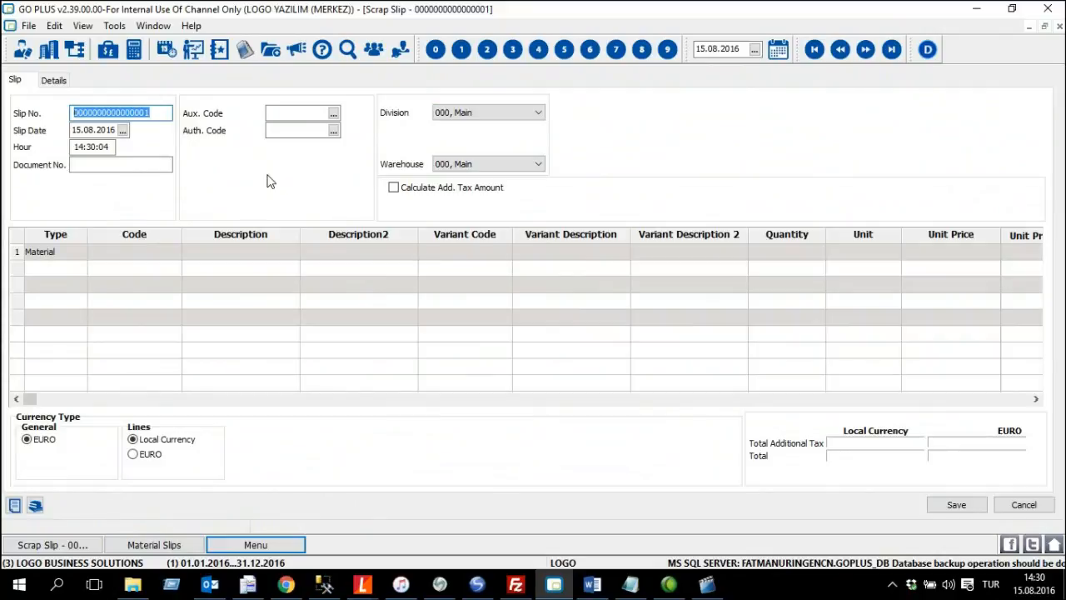
pyautogui.click(123, 131)
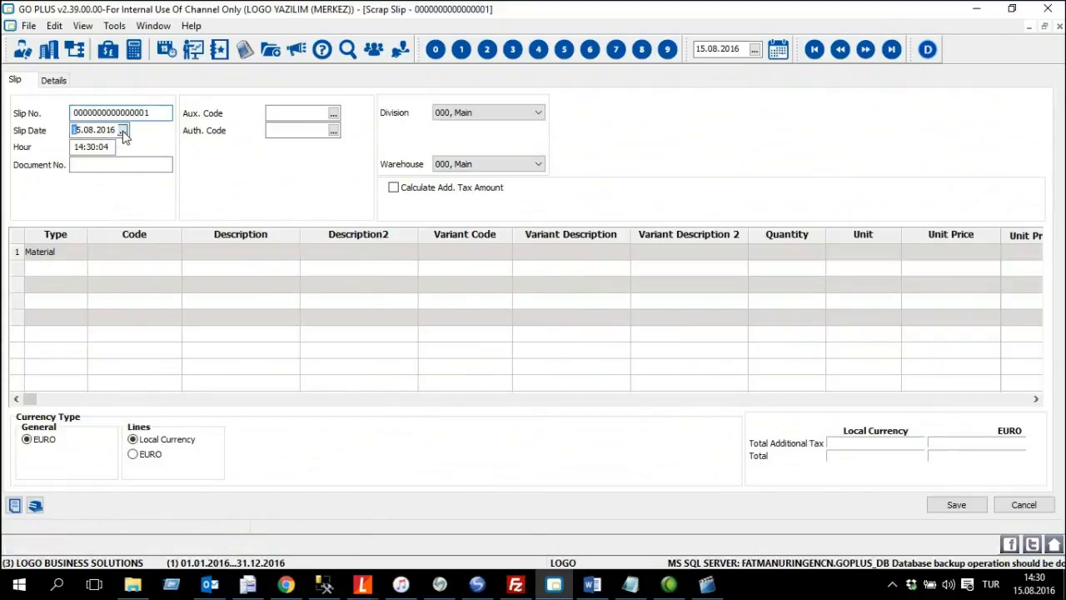
pyautogui.click(524, 233)
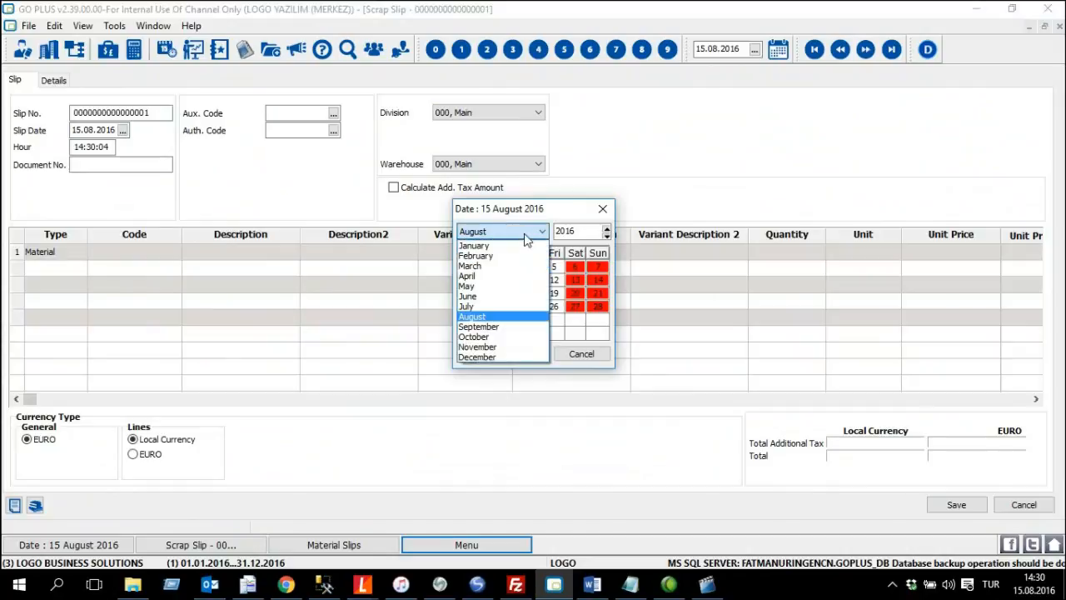
pyautogui.click(506, 267)
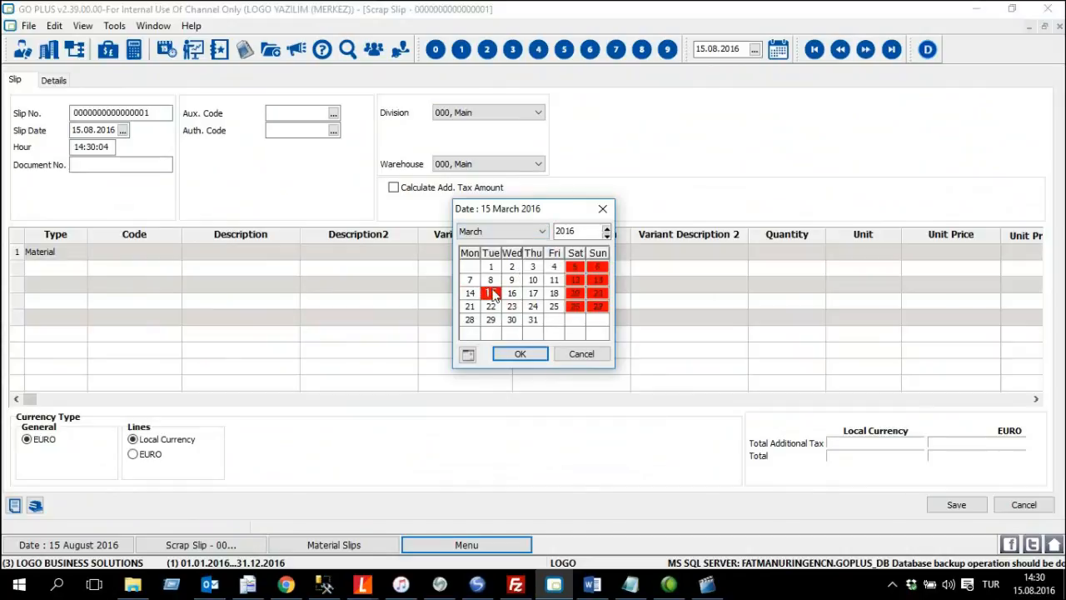
pyautogui.doubleClick(492, 293)
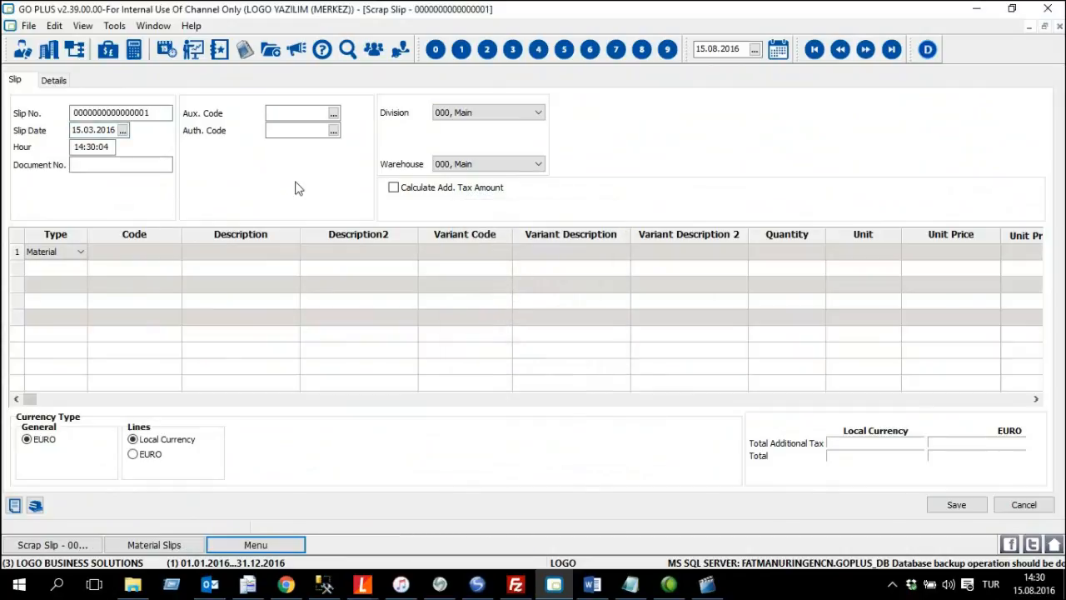
# Step: Add materials CG.001.0001, GOPLUS.INT.0001, GOPLUS.INT.0002, RM.001.0001 and RM.001.0002 as lines of the scrap slip
pyautogui.click(144, 254)
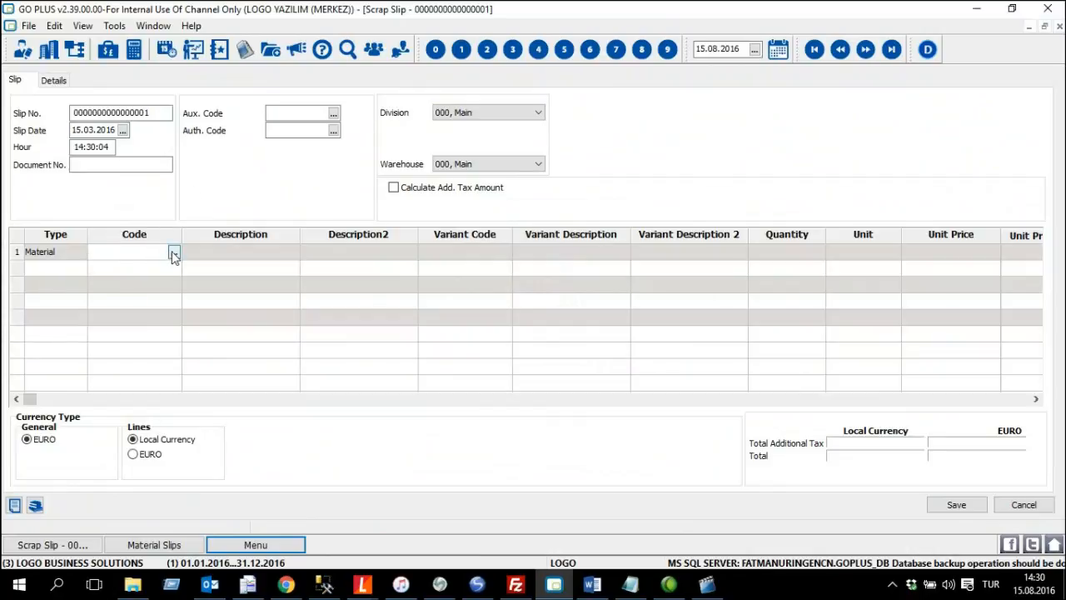
pyautogui.click(173, 254)
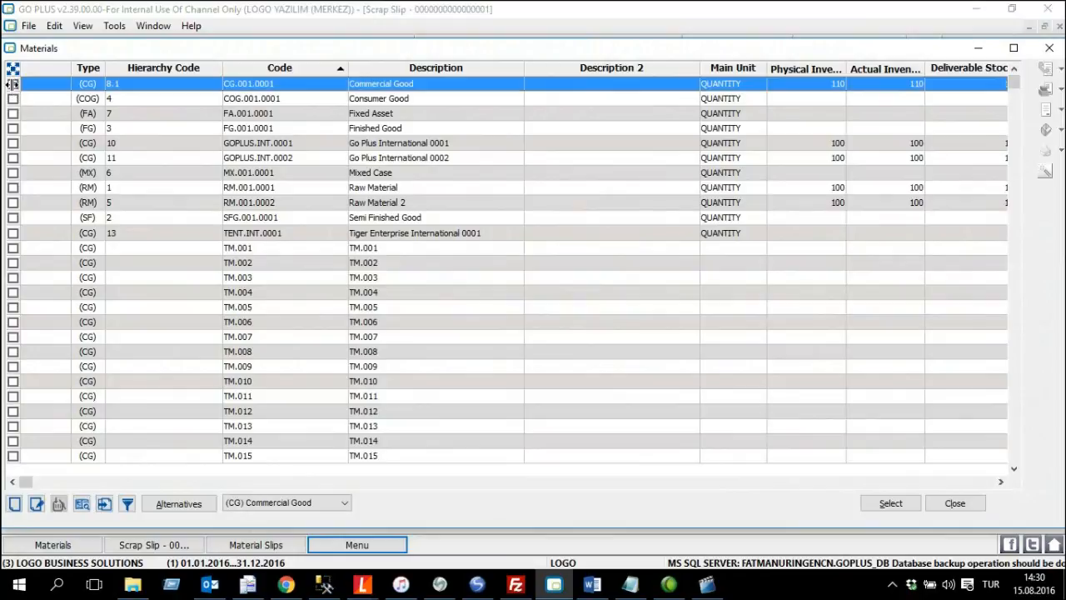
pyautogui.click(12, 84)
pyautogui.click(14, 144)
pyautogui.click(13, 158)
pyautogui.click(13, 188)
pyautogui.click(13, 202)
pyautogui.click(890, 503)
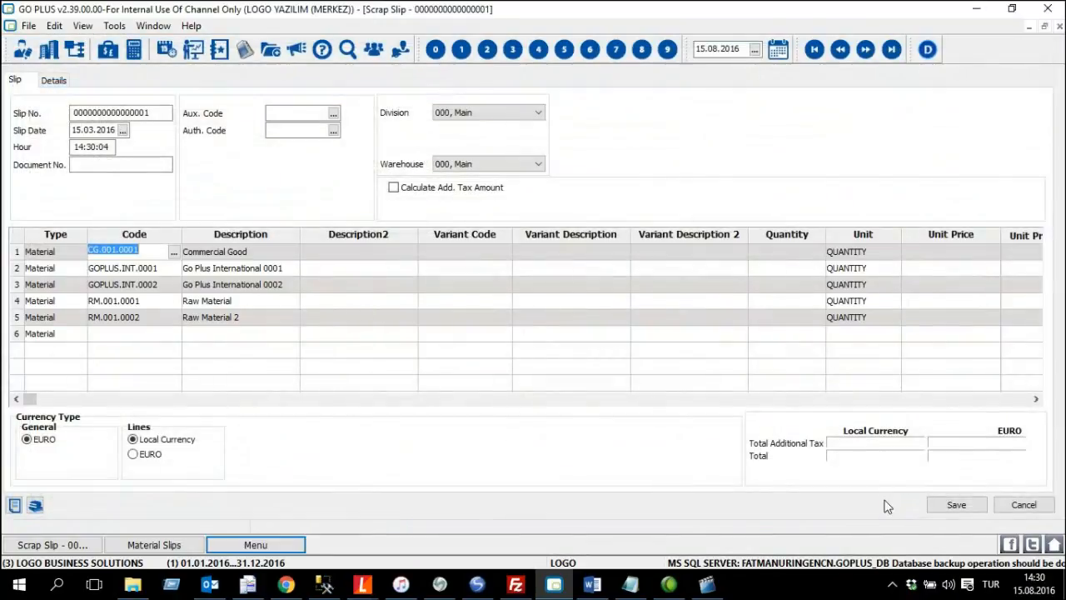
# Step: Enter a quantity of 10 for each of the five material lines and save the scrap slip
pyautogui.click(767, 250)
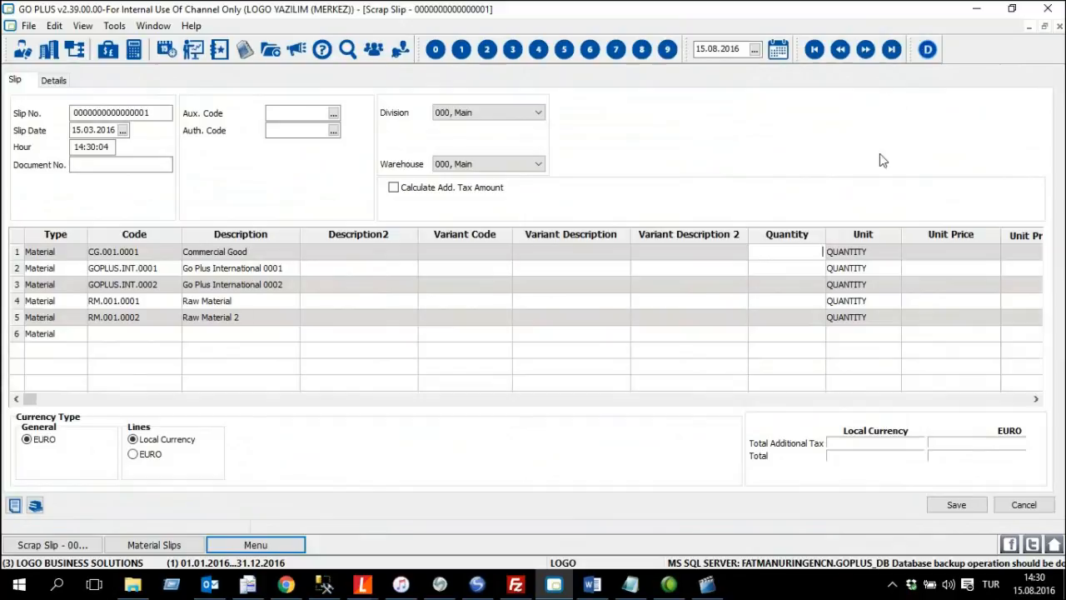
pyautogui.press('Down')
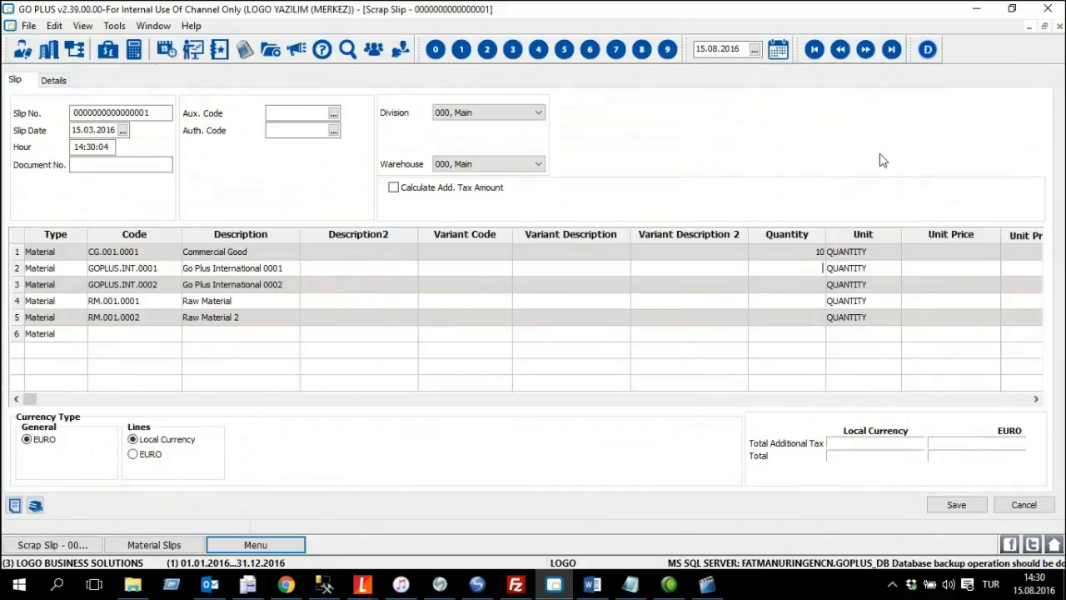
pyautogui.press('Down')
pyautogui.write('10')
pyautogui.press('Down')
pyautogui.write('10')
pyautogui.press('Down')
pyautogui.write('10')
pyautogui.press('Tab')
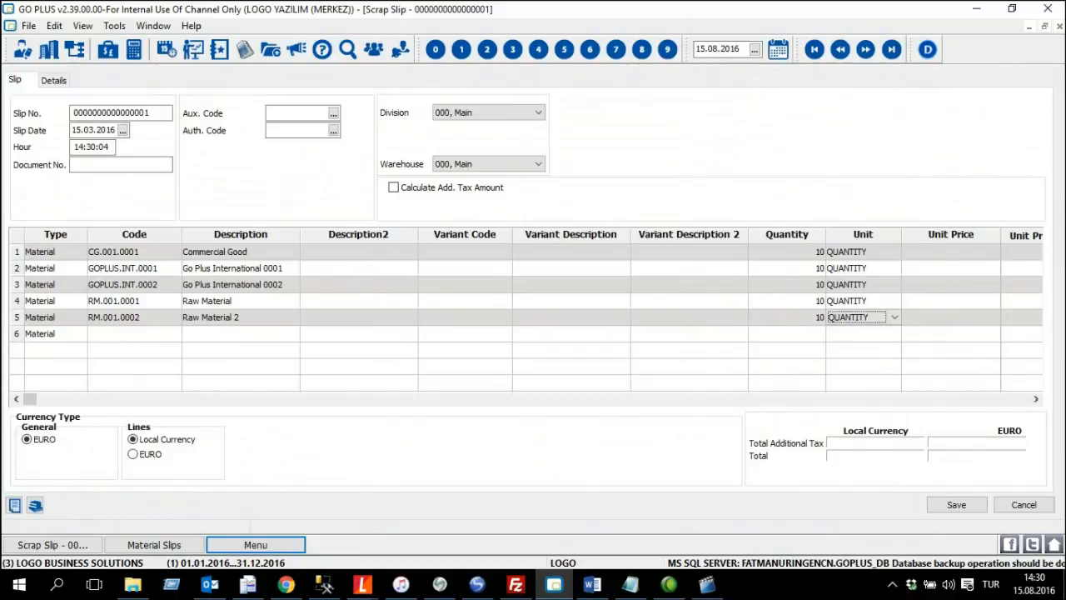
pyautogui.click(957, 505)
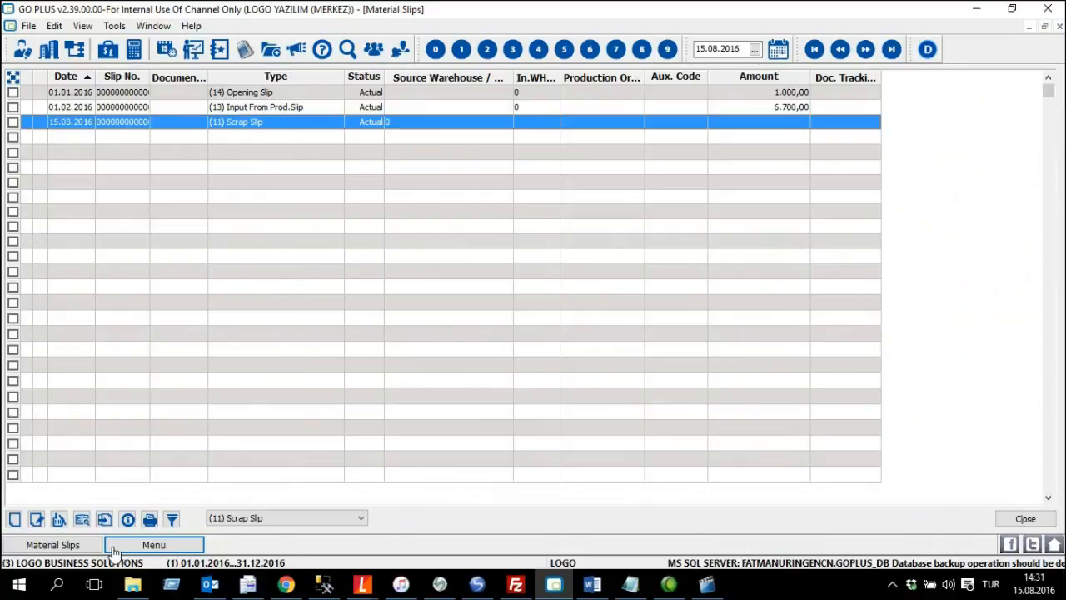
# Step: Return to the main program menu and reopen the materials list in a maximized window
pyautogui.click(149, 543)
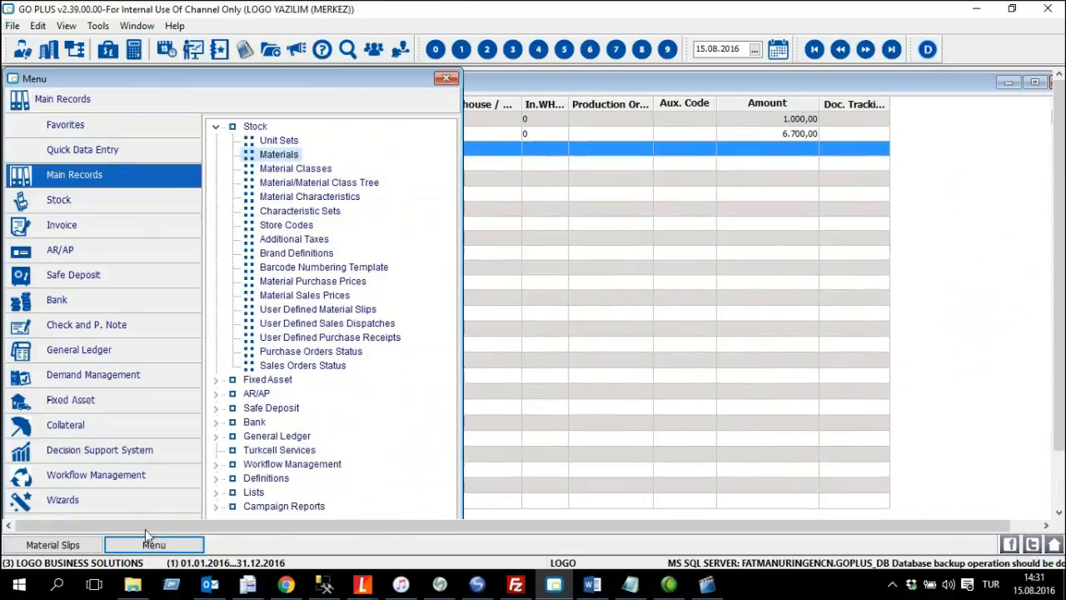
pyautogui.click(272, 155)
pyautogui.doubleClick(390, 89)
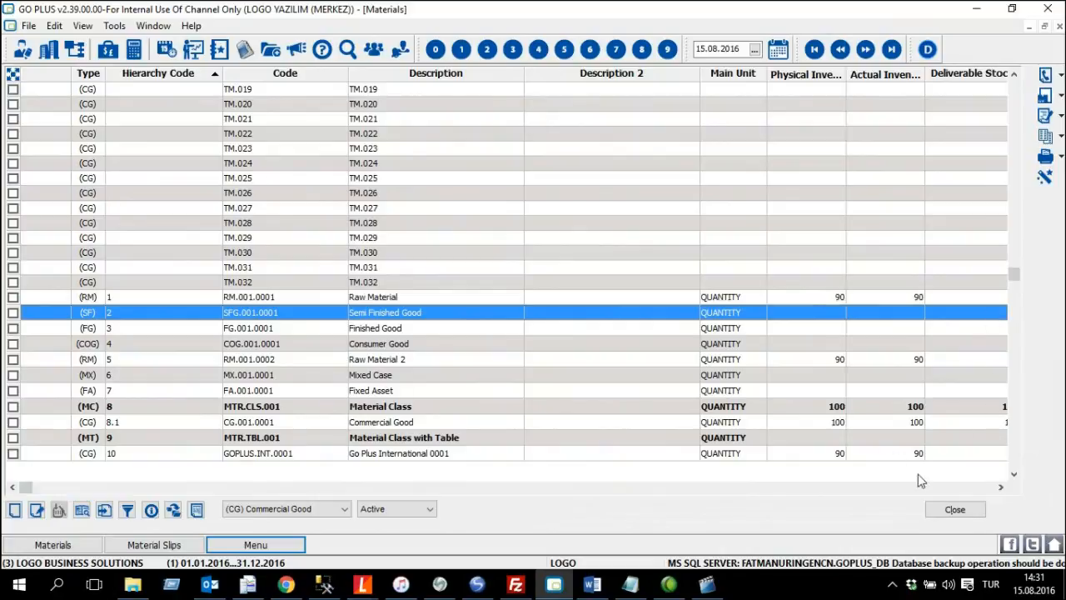
# Step: Examine the physical and actual inventory of the Go Plus International items and both raw materials after the scrap slip
pyautogui.click(1018, 474)
pyautogui.click(1018, 474)
pyautogui.click(1018, 474)
pyautogui.click(1018, 474)
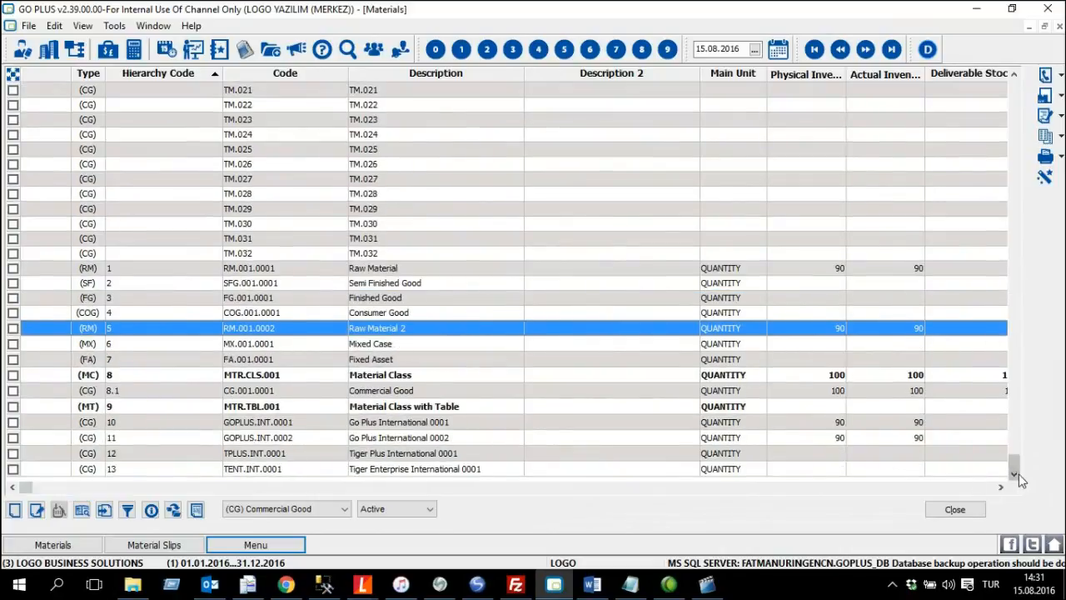
pyautogui.click(460, 439)
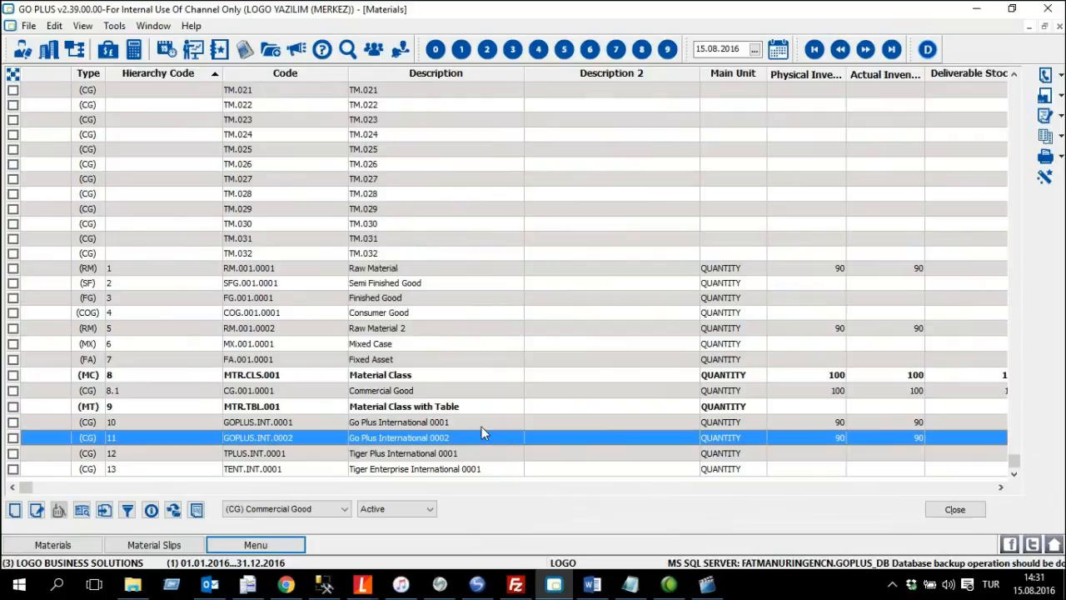
pyautogui.click(483, 422)
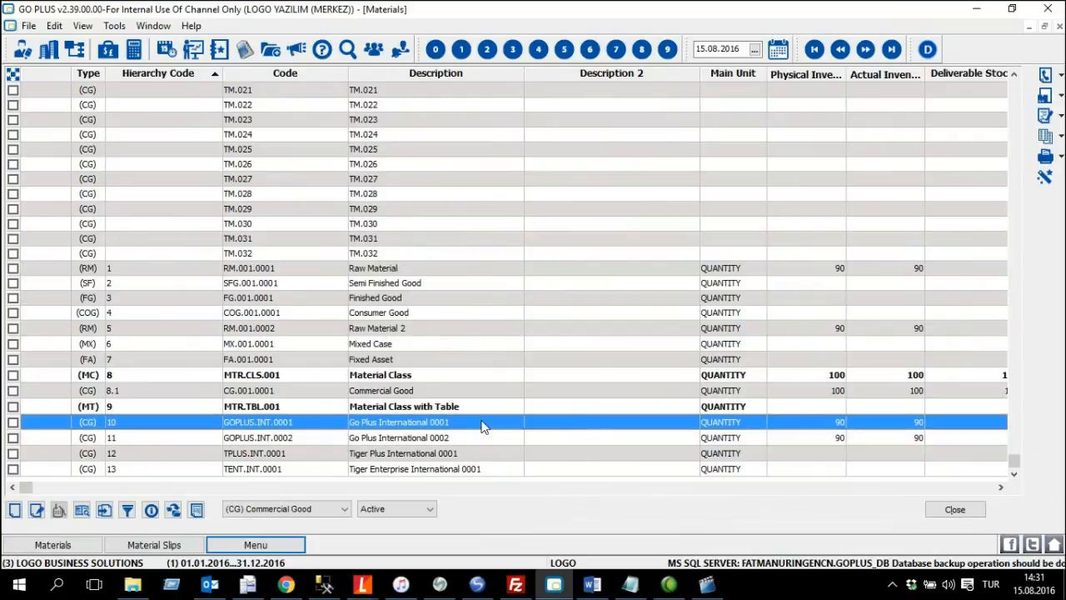
pyautogui.click(798, 329)
pyautogui.click(804, 269)
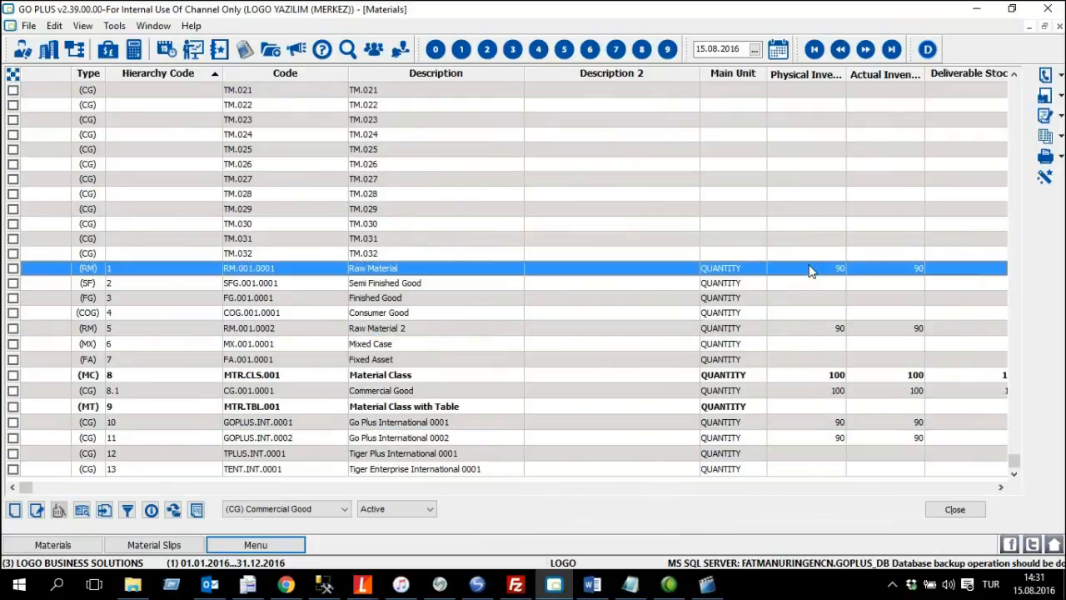
# Step: Close the materials list and create a new (12) Usage Slip from the stock module's material slips list
pyautogui.click(957, 511)
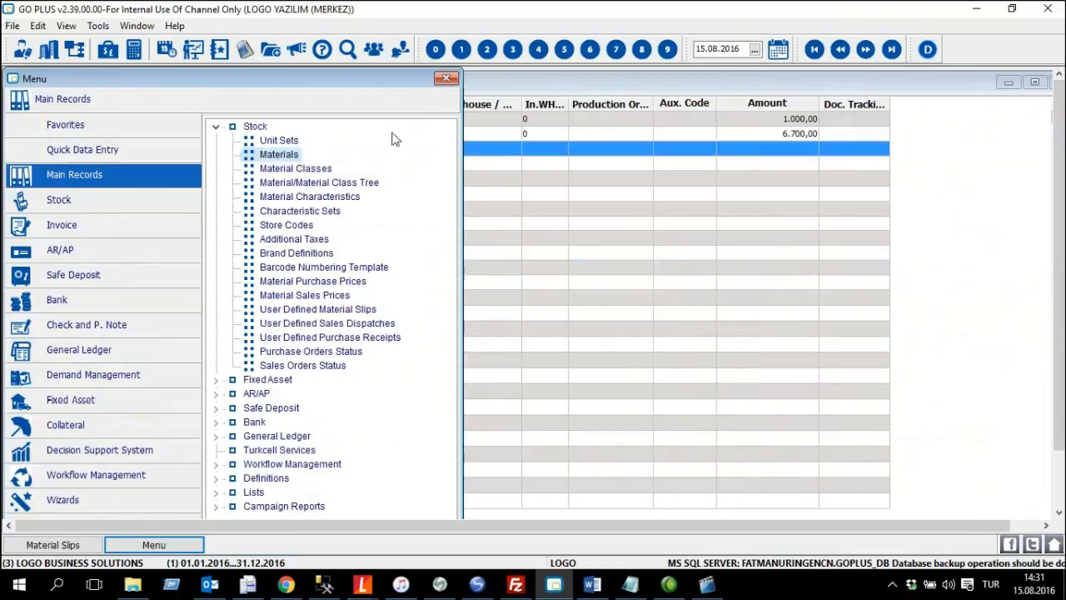
pyautogui.click(90, 201)
pyautogui.click(536, 95)
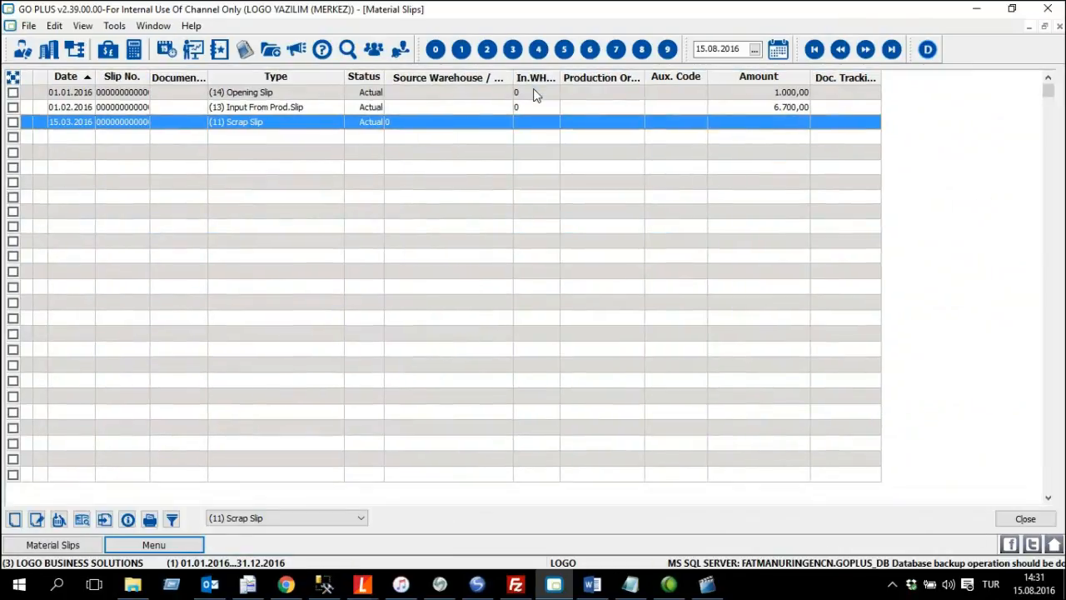
pyautogui.click(341, 517)
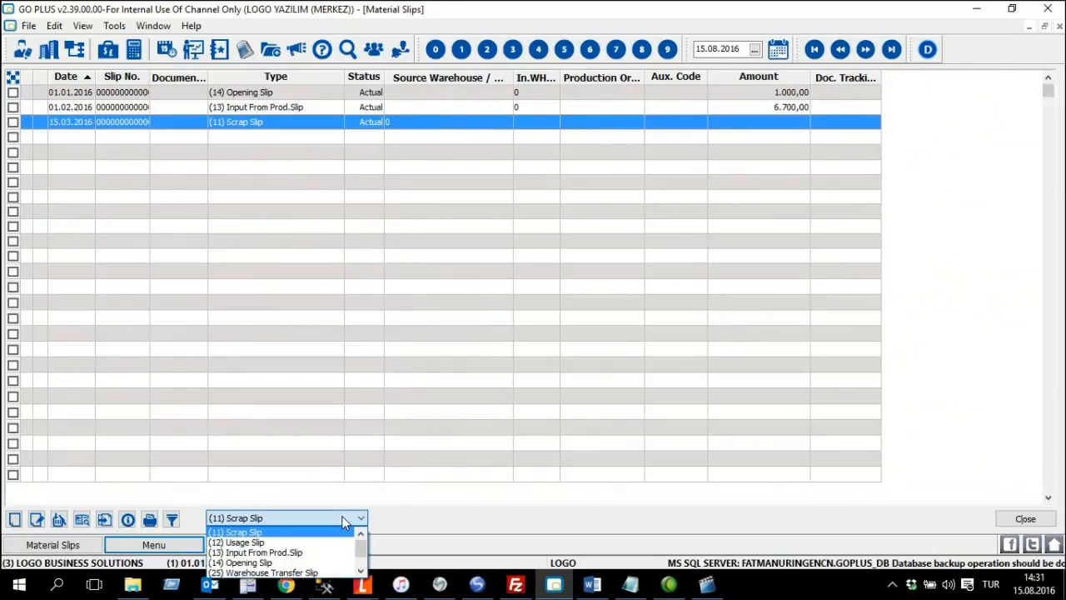
pyautogui.click(255, 543)
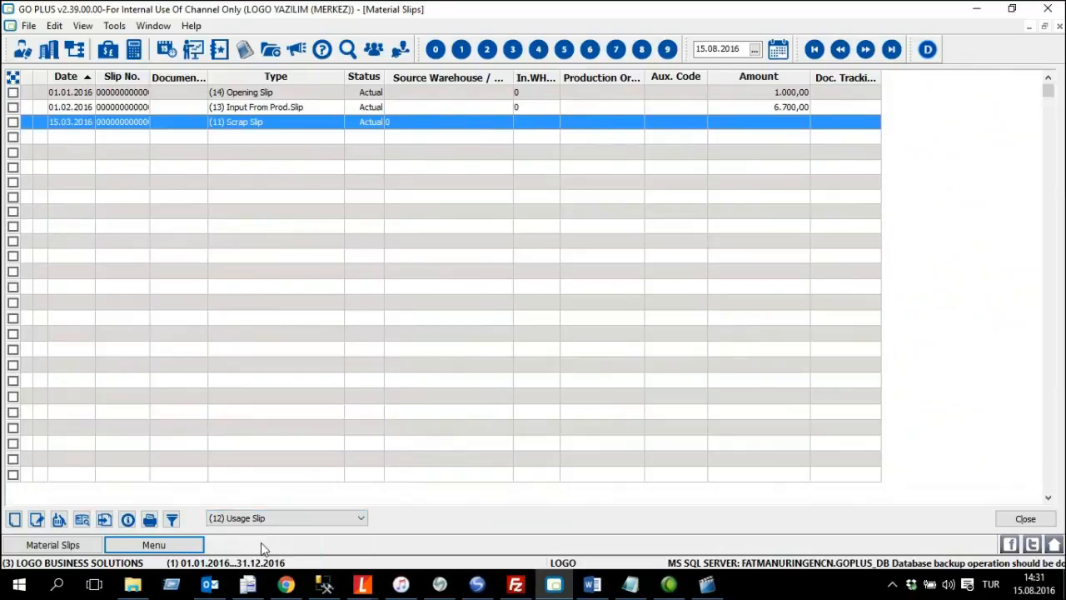
pyautogui.rightClick(271, 210)
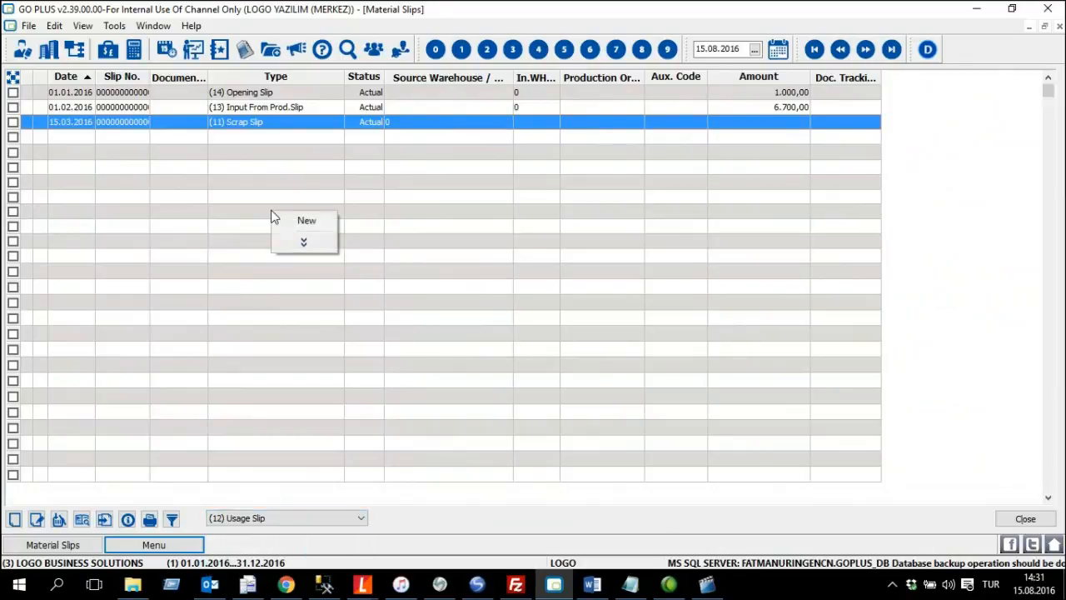
pyautogui.click(328, 220)
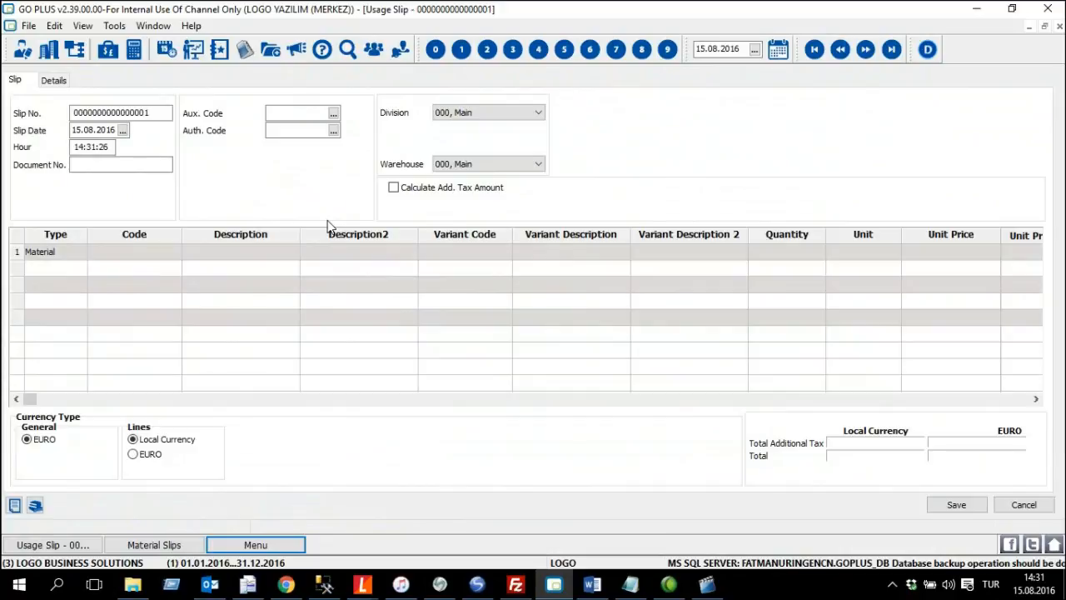
# Step: Add materials CG.001.0001, GOPLUS.INT.0001, GOPLUS.INT.0002, RM.001.0001 and RM.001.0002 as lines of the usage slip
pyautogui.click(119, 255)
pyautogui.click(171, 254)
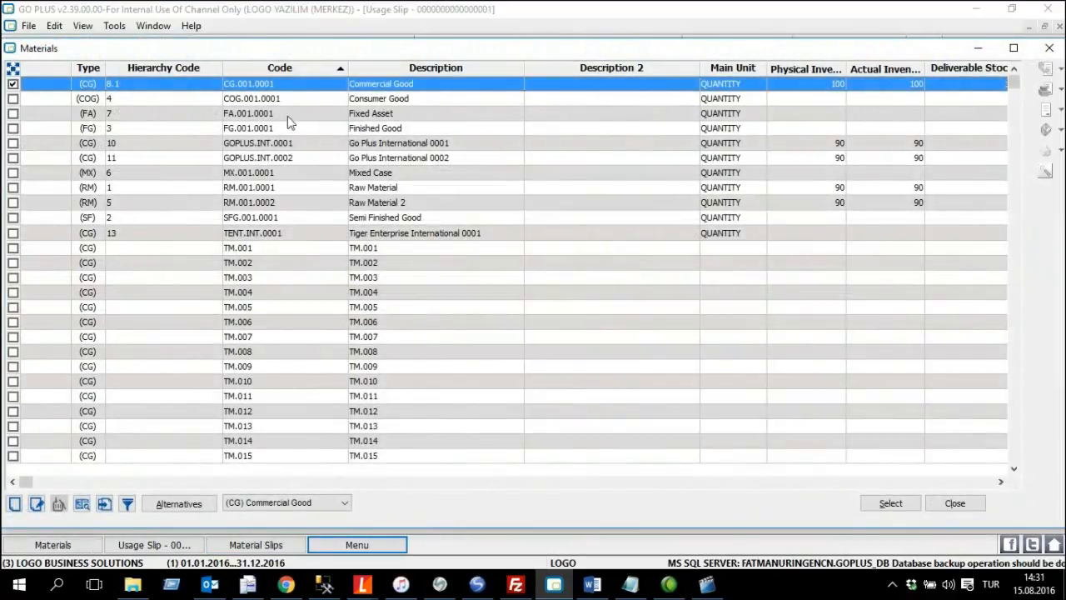
pyautogui.click(12, 84)
pyautogui.click(672, 146)
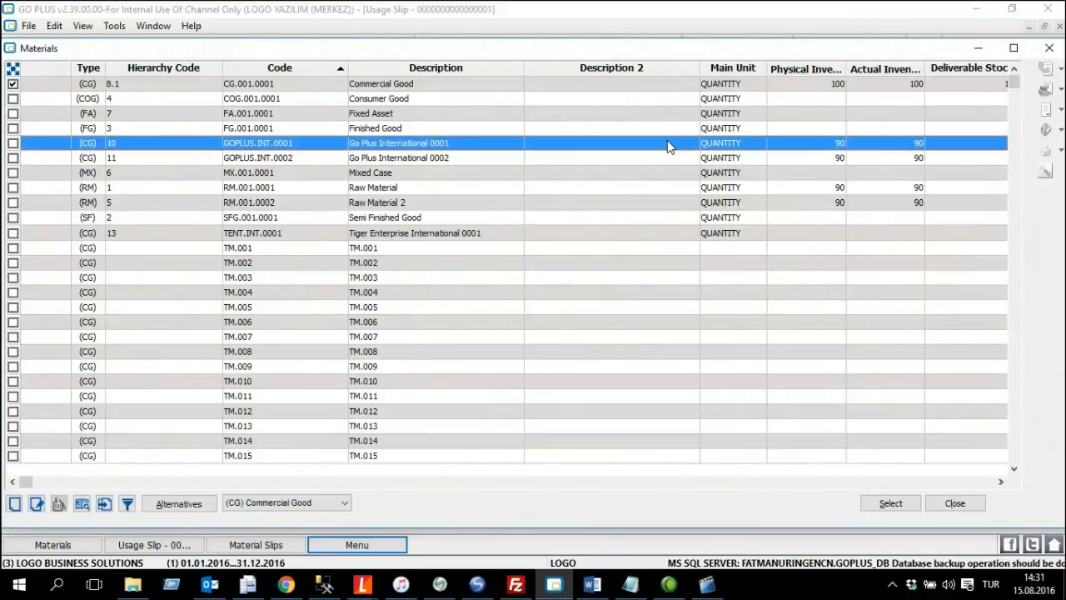
pyautogui.click(650, 161)
pyautogui.click(647, 190)
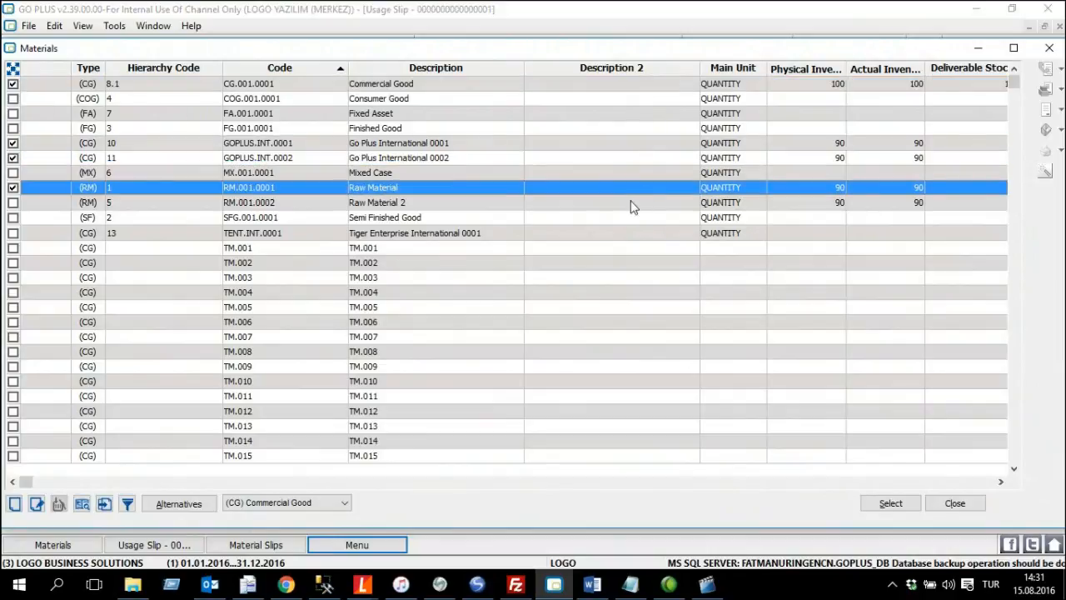
pyautogui.click(633, 204)
pyautogui.click(888, 503)
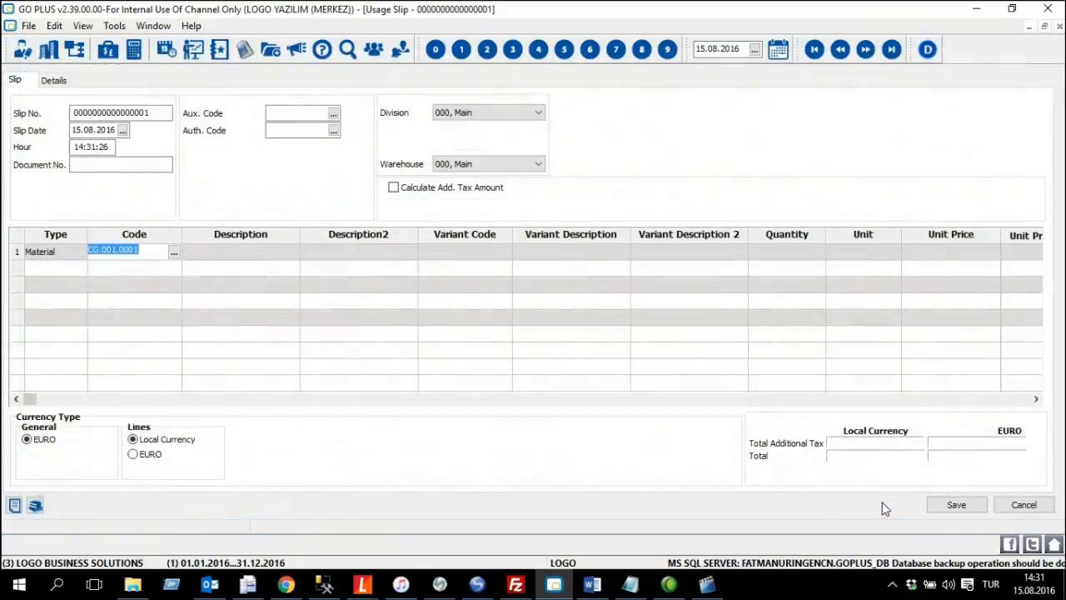
# Step: Enter a quantity of 10 for each of the five material lines and save the usage slip
pyautogui.click(789, 255)
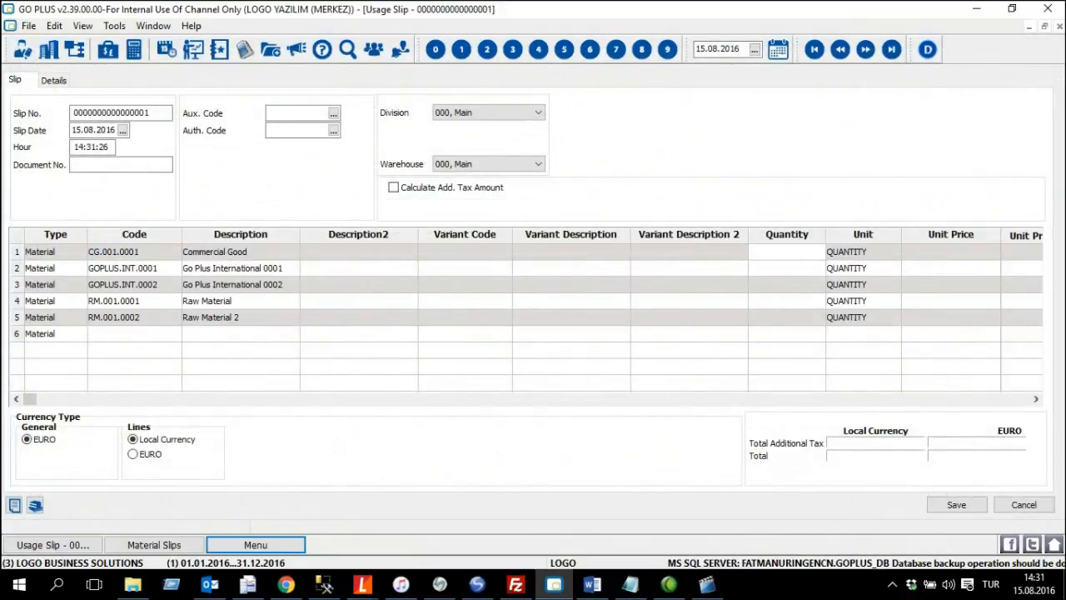
pyautogui.write('10')
pyautogui.press('Down')
pyautogui.write('10')
pyautogui.press('Down')
pyautogui.write('10')
pyautogui.press('Down')
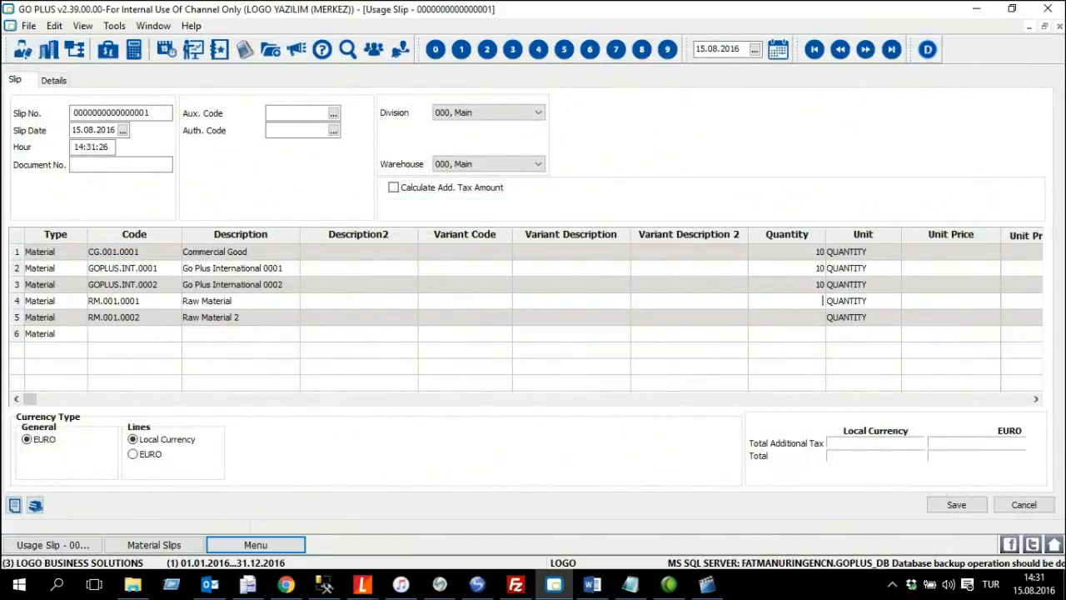
pyautogui.write('10')
pyautogui.press('Down')
pyautogui.write('10')
pyautogui.press('Down')
pyautogui.click(958, 506)
# Step: Reopen the materials list from the main records in a maximized window
pyautogui.click(144, 547)
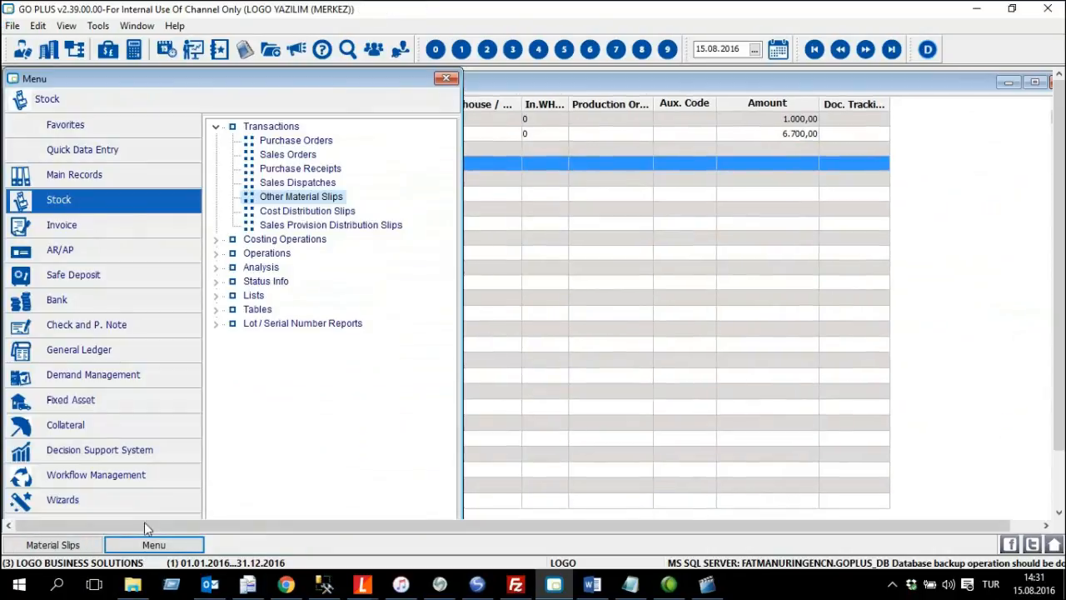
pyautogui.click(98, 176)
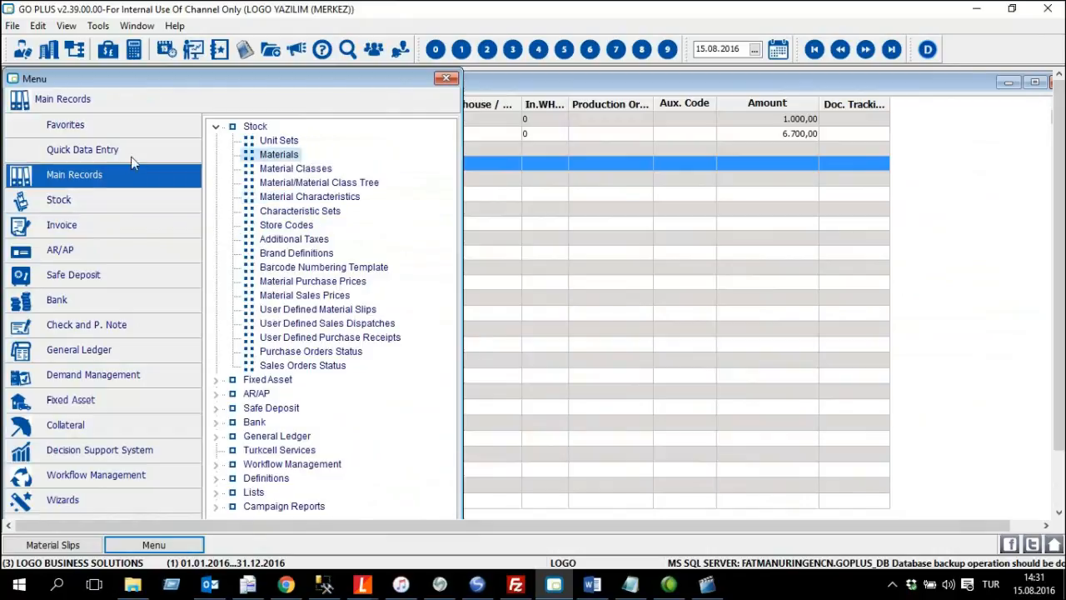
pyautogui.click(279, 155)
pyautogui.doubleClick(423, 79)
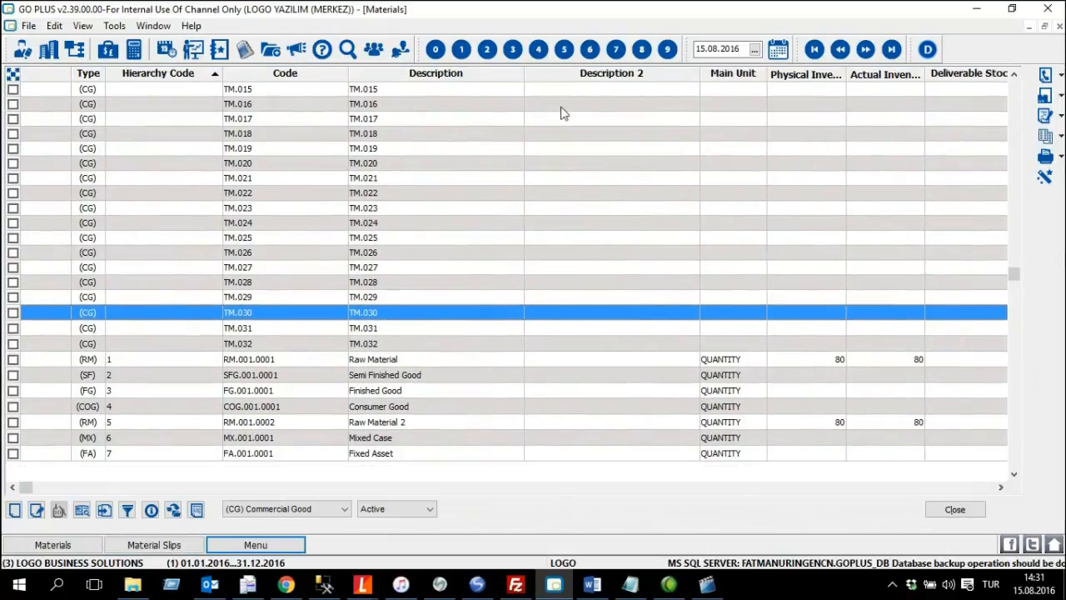
# Step: Examine the physical and actual inventory of the raw materials, Commercial Good and Go Plus International items after the usage slip
pyautogui.click(1014, 477)
pyautogui.click(1015, 477)
pyautogui.click(1015, 478)
pyautogui.click(1014, 477)
pyautogui.click(1015, 478)
pyautogui.click(1015, 478)
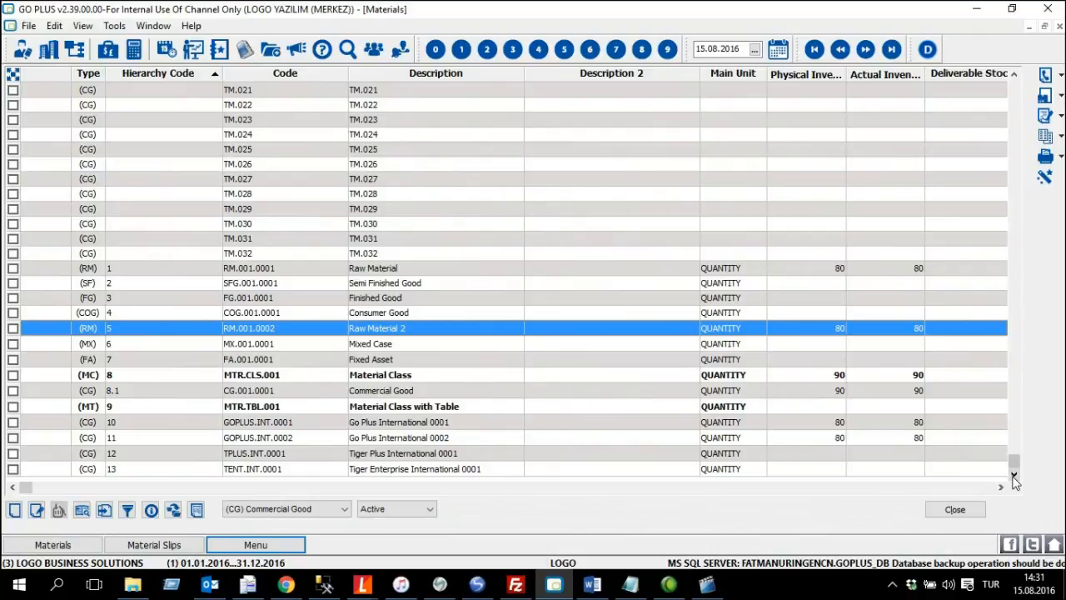
pyautogui.click(828, 439)
pyautogui.click(825, 423)
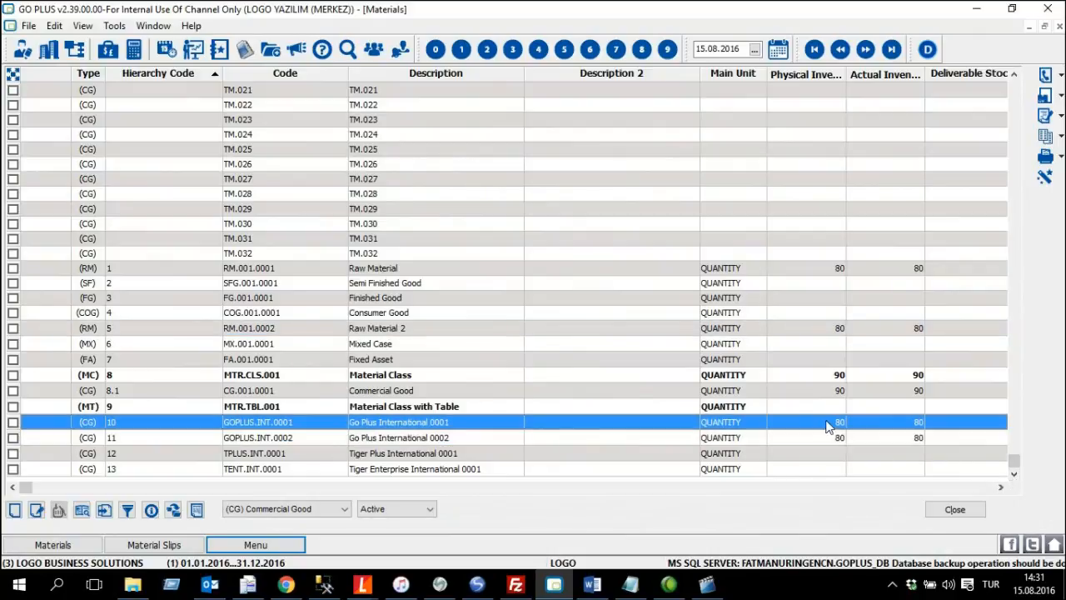
pyautogui.click(832, 391)
pyautogui.click(820, 328)
pyautogui.click(819, 269)
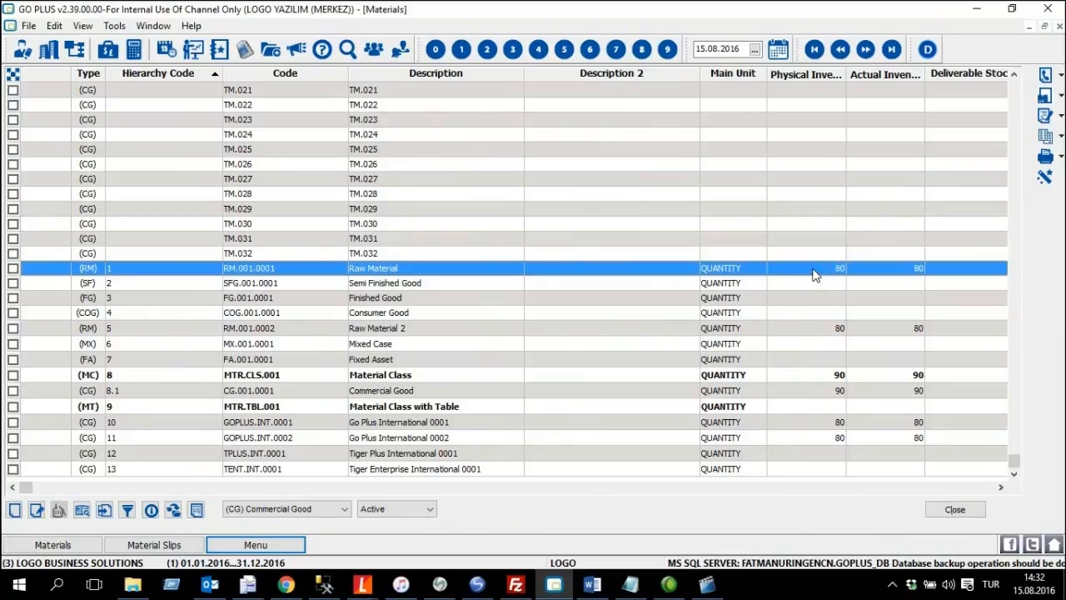
pyautogui.click(793, 329)
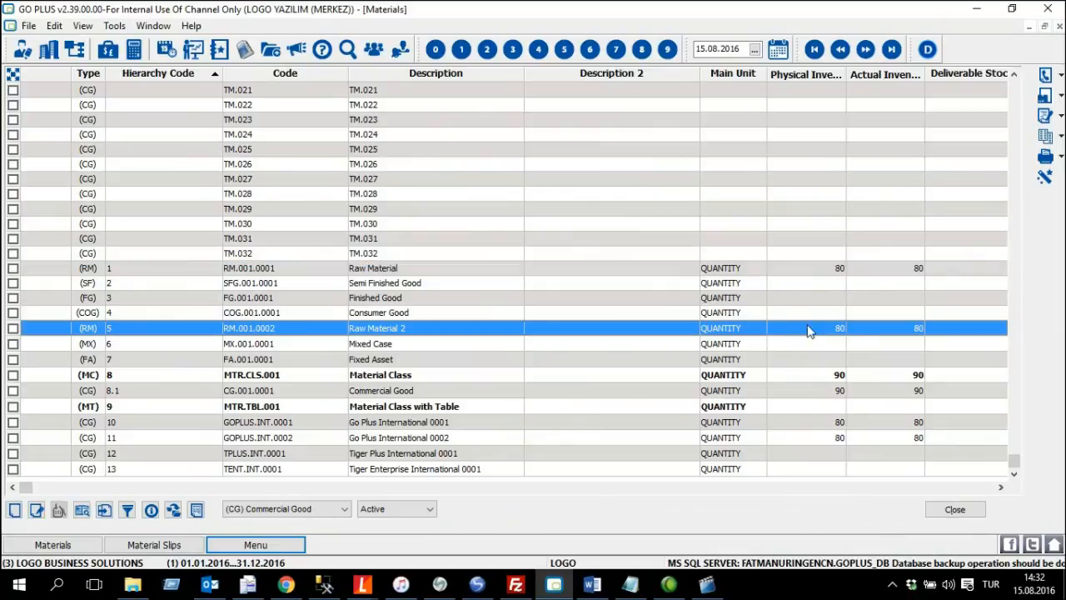
pyautogui.click(798, 395)
pyautogui.click(819, 434)
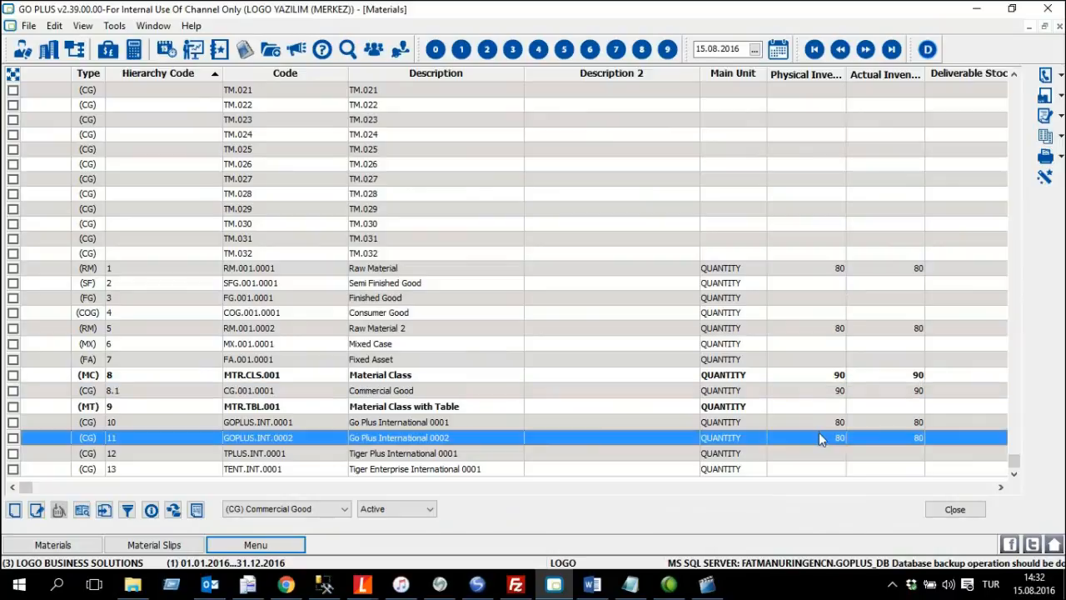
pyautogui.click(825, 424)
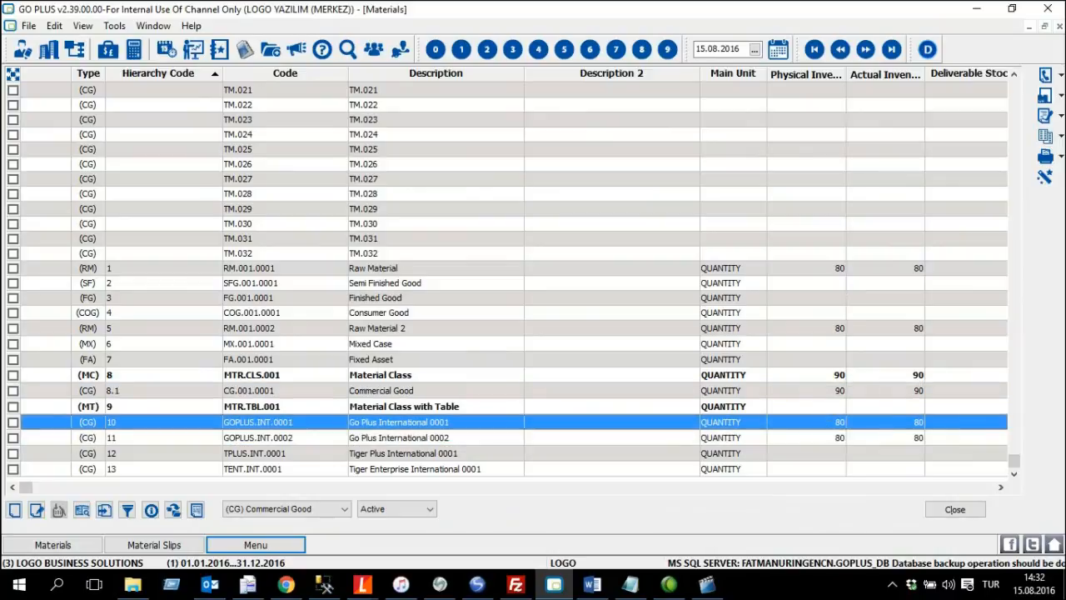
# Step: Close the materials list and create a new (25) Warehouse Transfer Slip from the material slips list
pyautogui.click(955, 509)
pyautogui.doubleClick(599, 84)
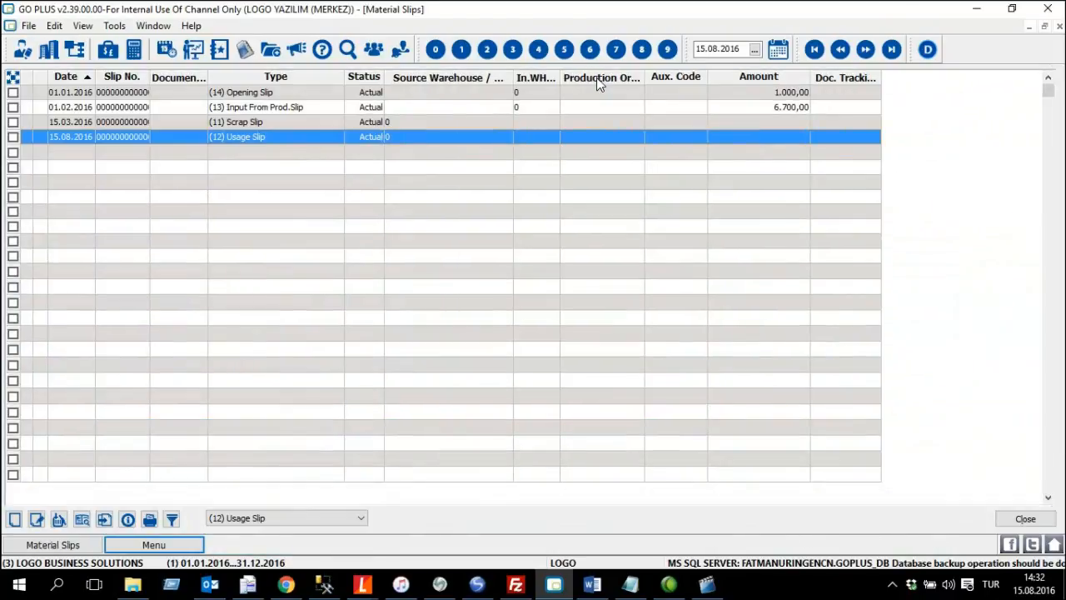
pyautogui.click(344, 518)
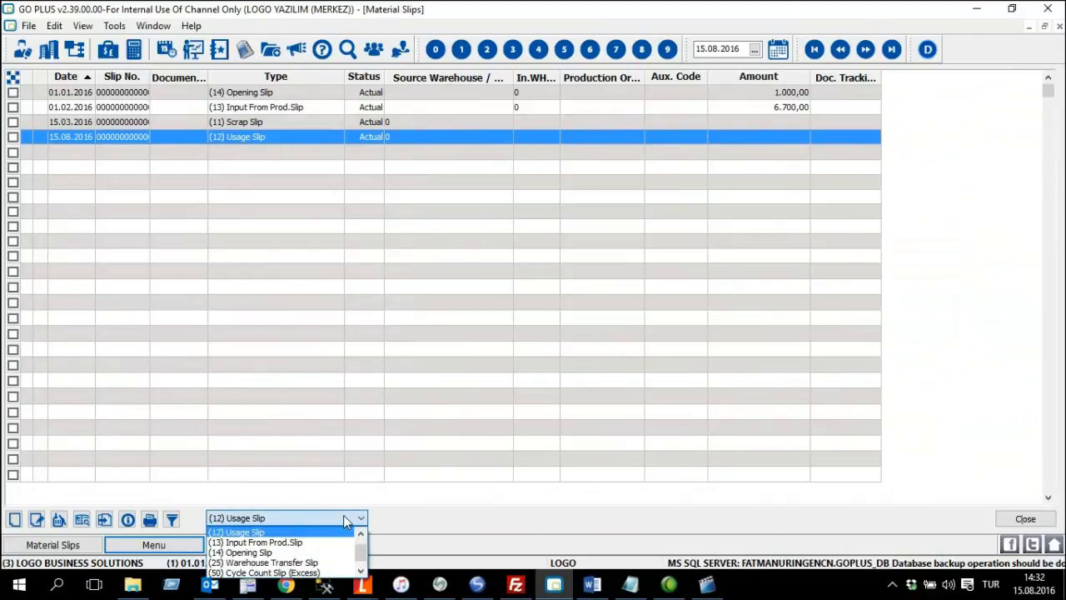
pyautogui.click(342, 564)
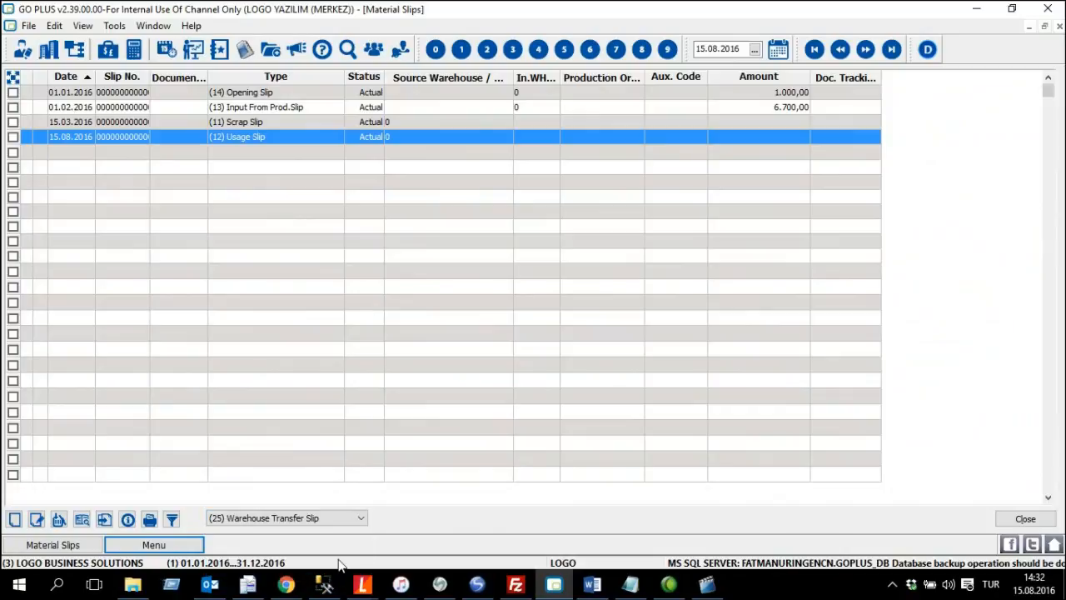
pyautogui.rightClick(314, 178)
pyautogui.click(359, 187)
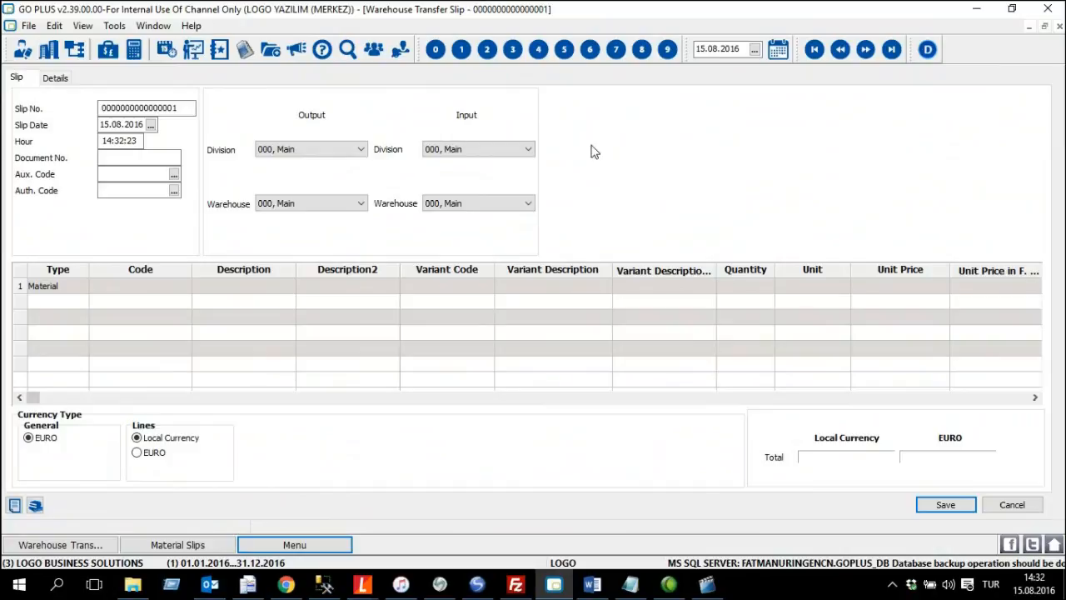
# Step: Check the output and input warehouse choices of the transfer slip, then cancel the slip without saving
pyautogui.click(350, 205)
pyautogui.click(349, 204)
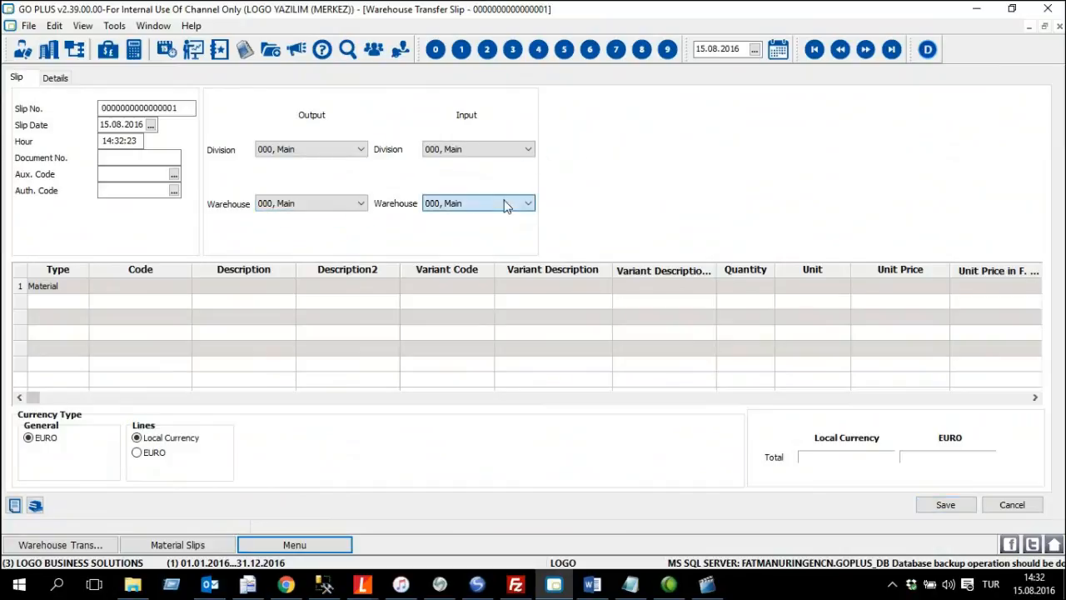
pyautogui.click(504, 203)
pyautogui.click(504, 203)
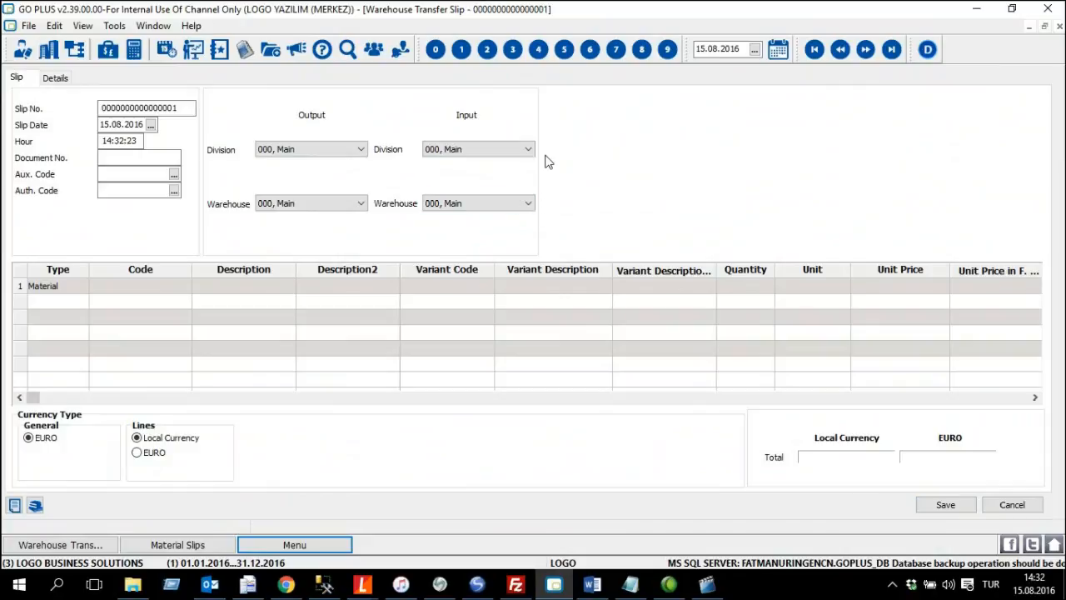
pyautogui.click(147, 288)
pyautogui.click(147, 289)
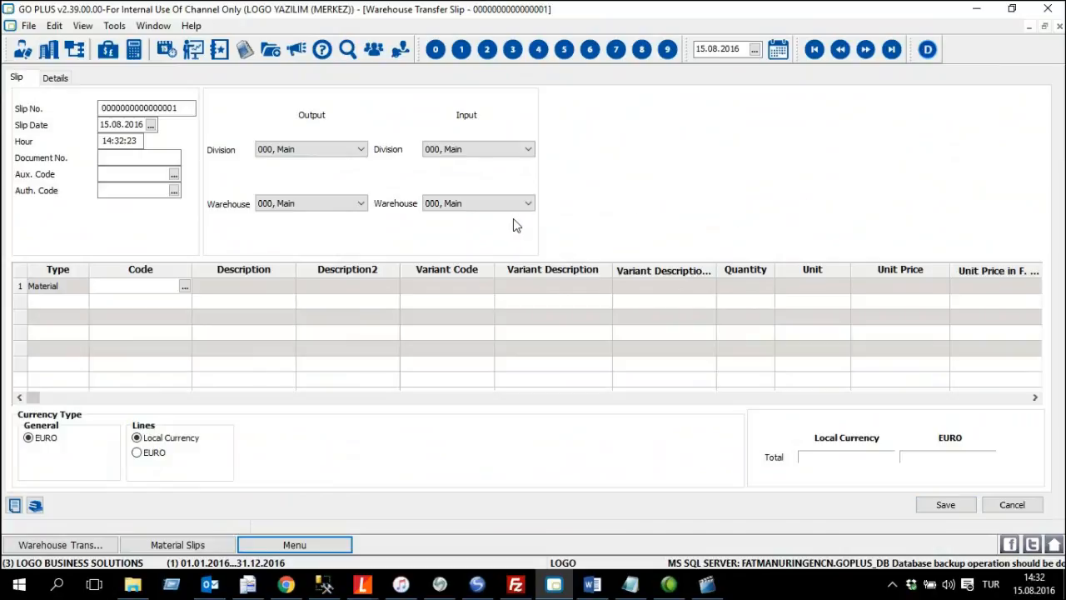
pyautogui.click(1023, 508)
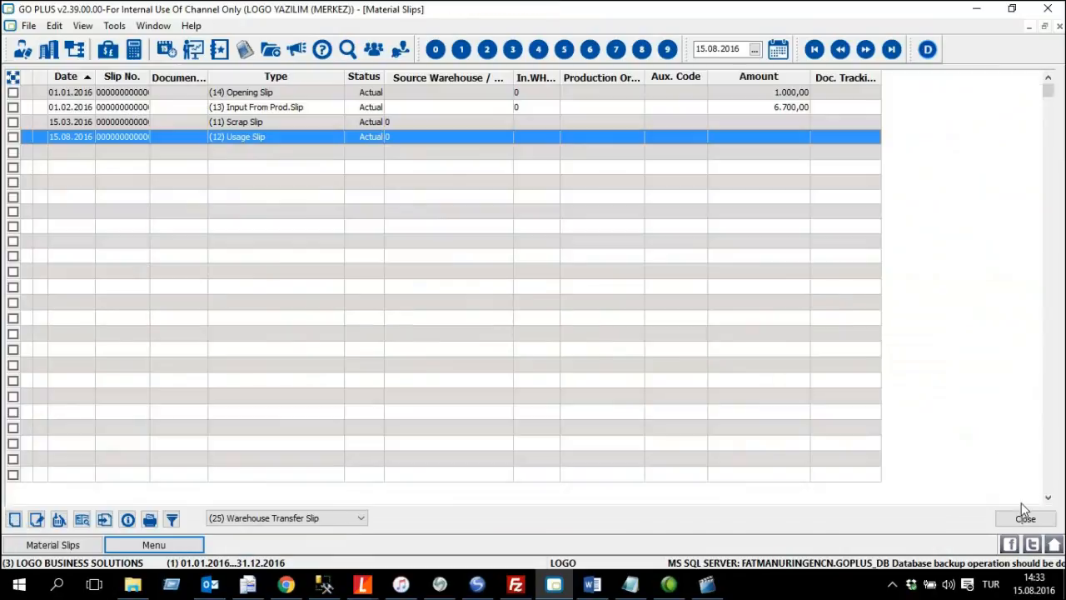
# Step: Quit GO PLUS and run GoPlusSys as administrator from the GO PLUS folder in File Explorer
pyautogui.click(1051, 10)
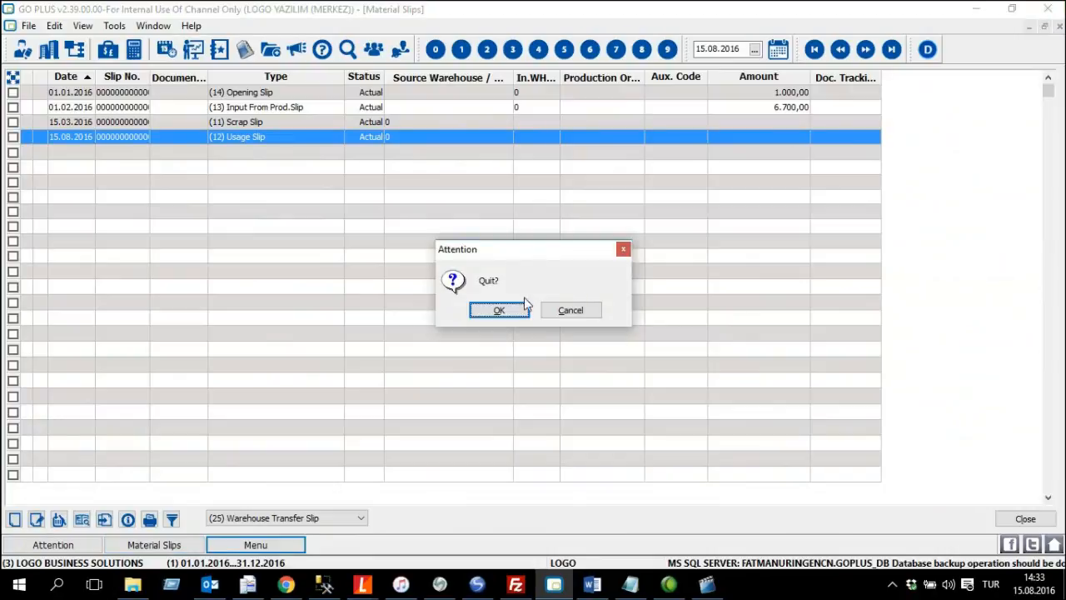
pyautogui.click(497, 312)
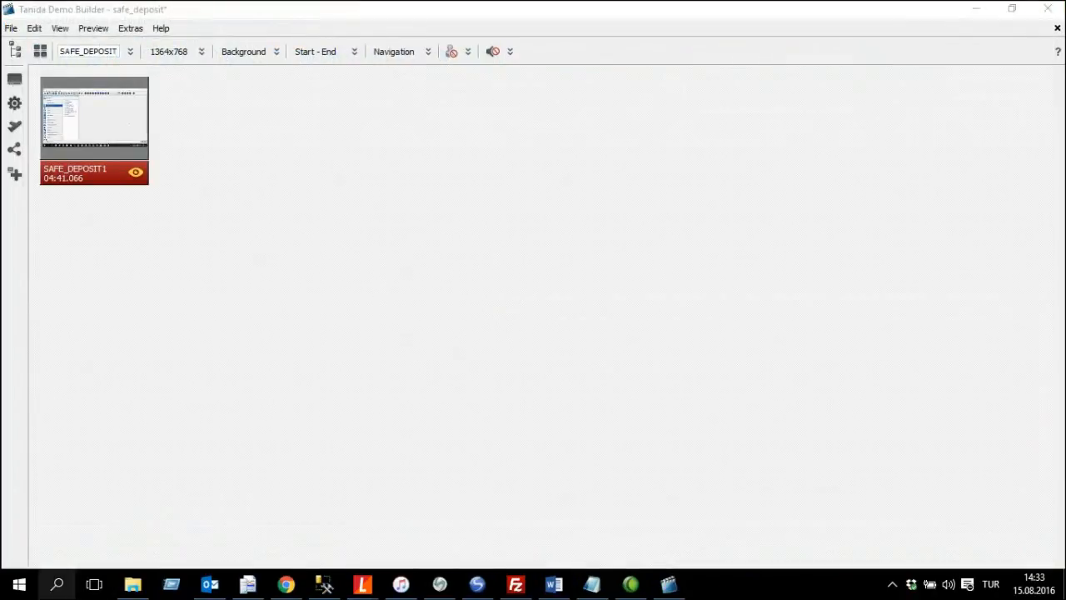
pyautogui.click(133, 585)
pyautogui.click(133, 585)
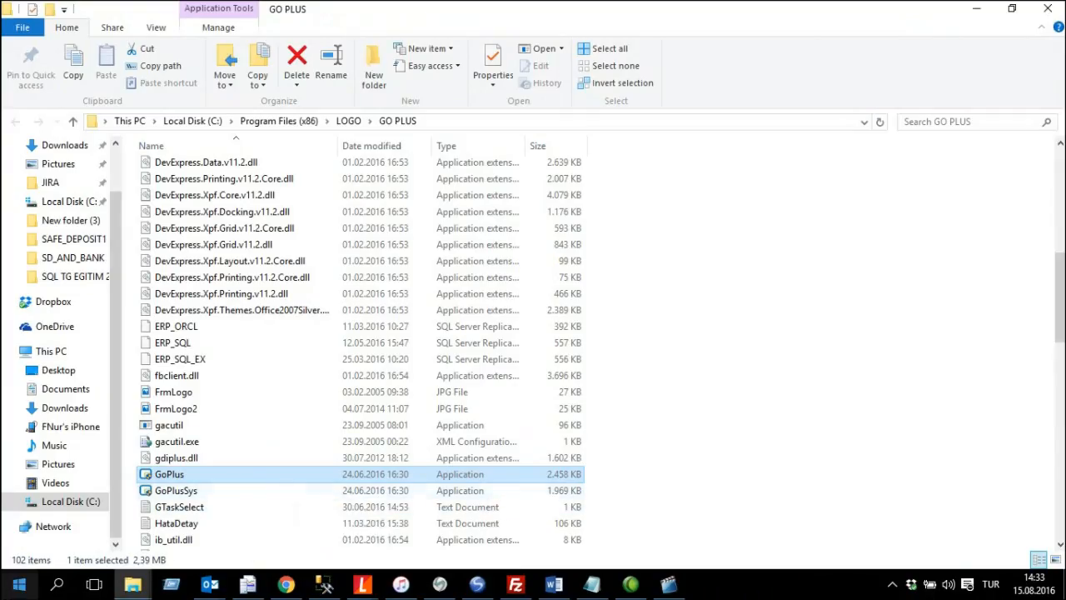
pyautogui.rightClick(254, 492)
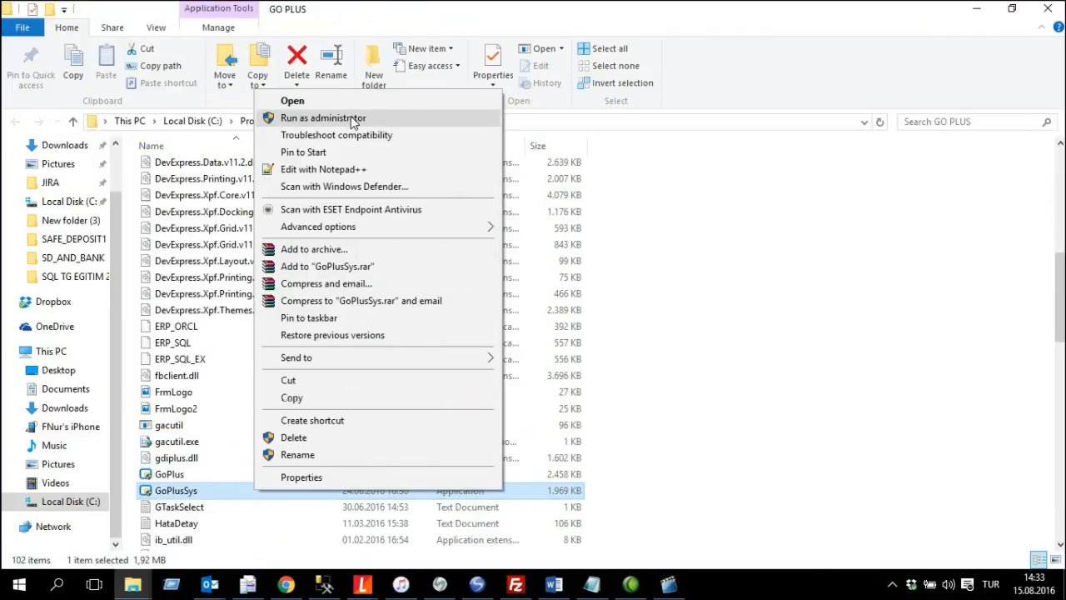
pyautogui.click(351, 117)
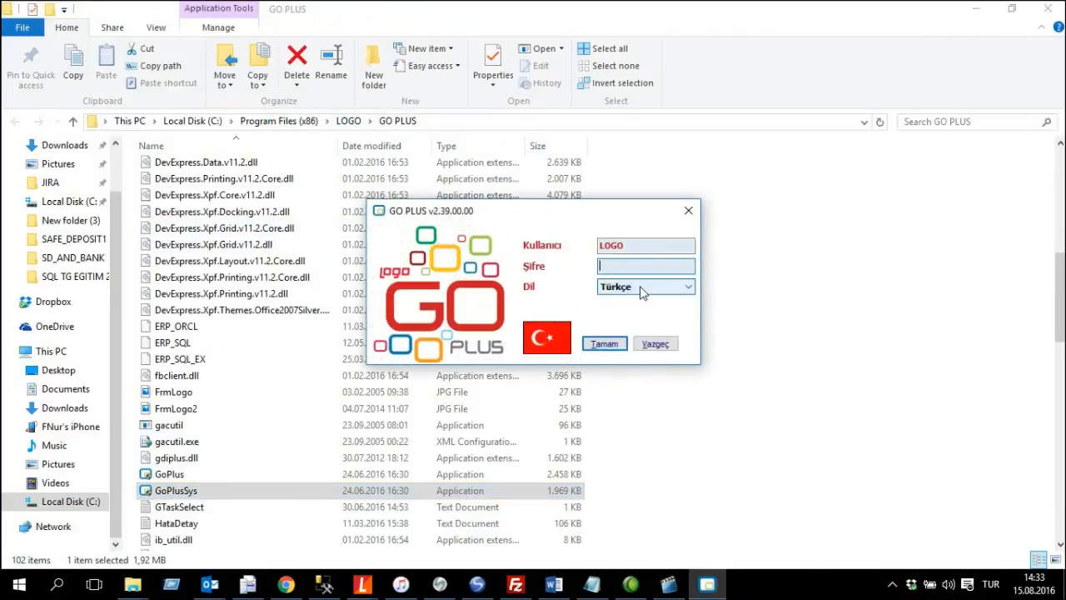
# Step: Set the login language to English (İngilizce) and sign in to the system management module
pyautogui.click(642, 291)
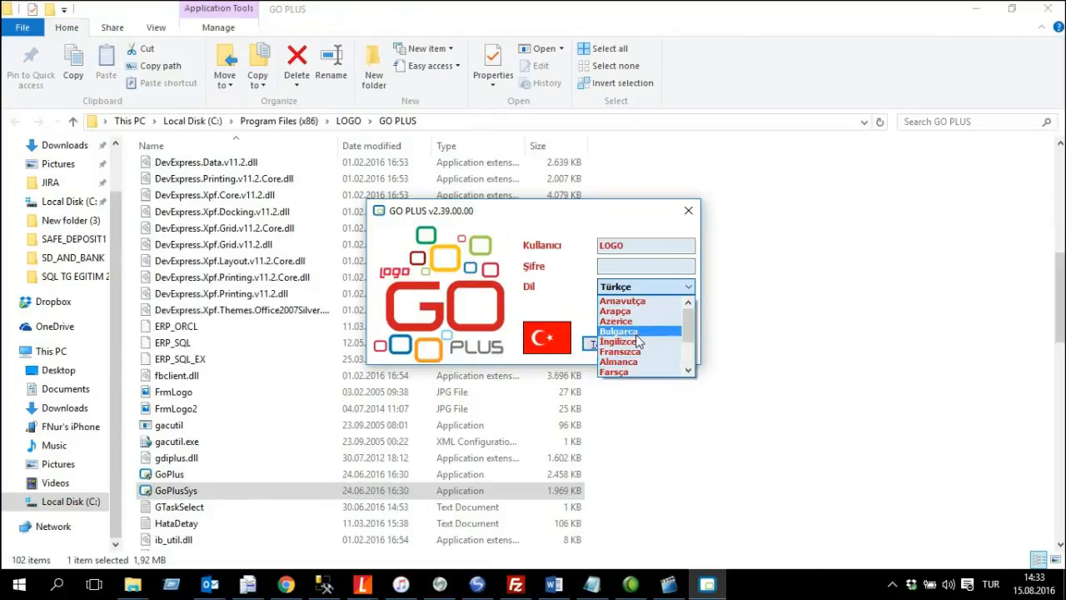
pyautogui.click(632, 341)
pyautogui.click(604, 344)
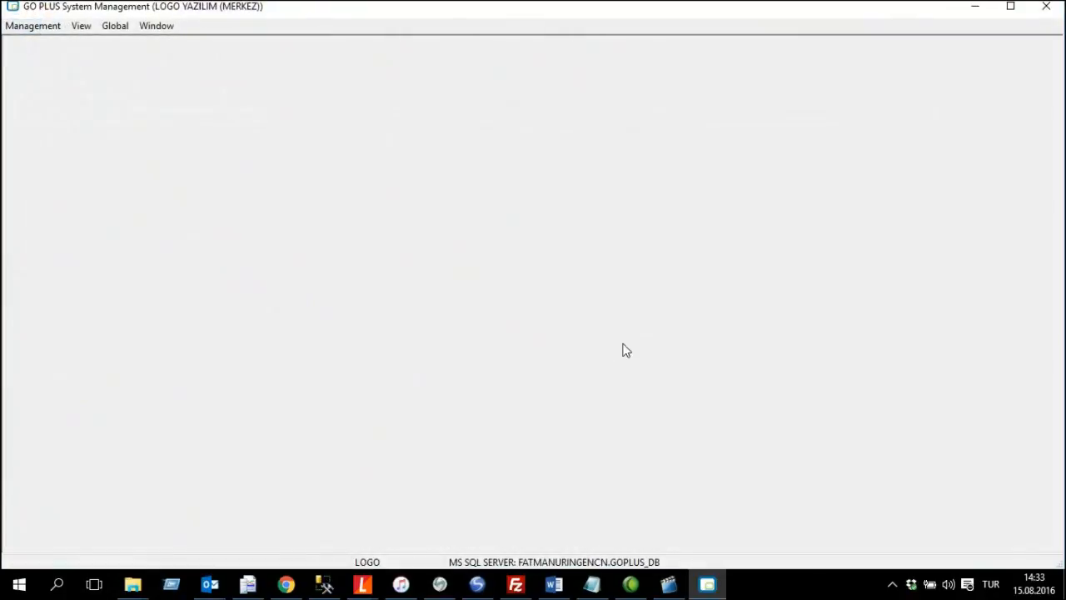
# Step: Open the Companies definitions and expand the Warehouses of company (3) LOGO BUSINESS SOLUTIONS
pyautogui.click(33, 26)
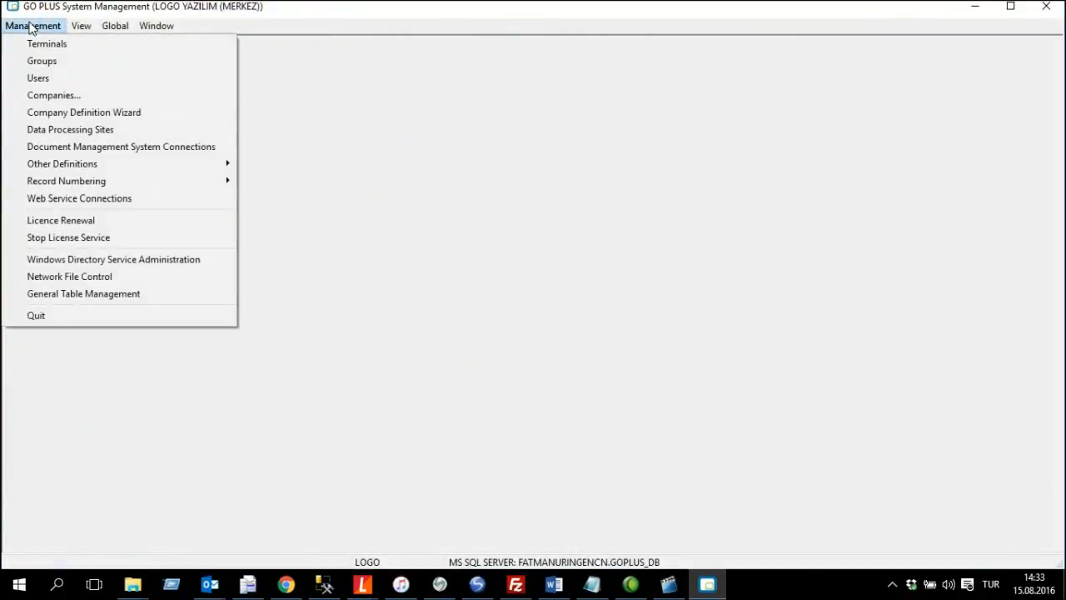
pyautogui.click(124, 95)
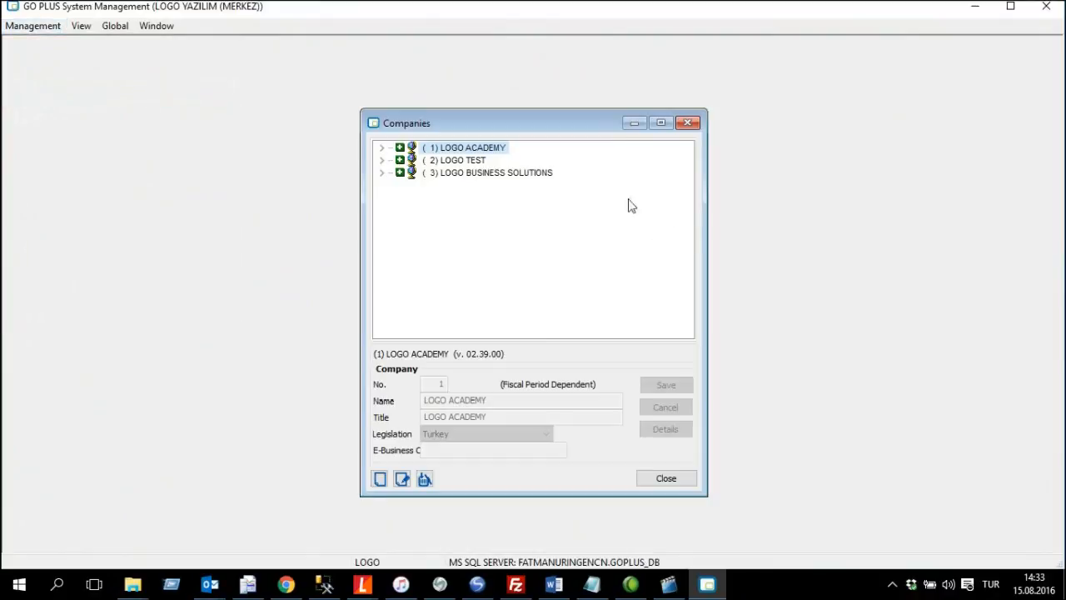
pyautogui.click(430, 173)
pyautogui.click(383, 174)
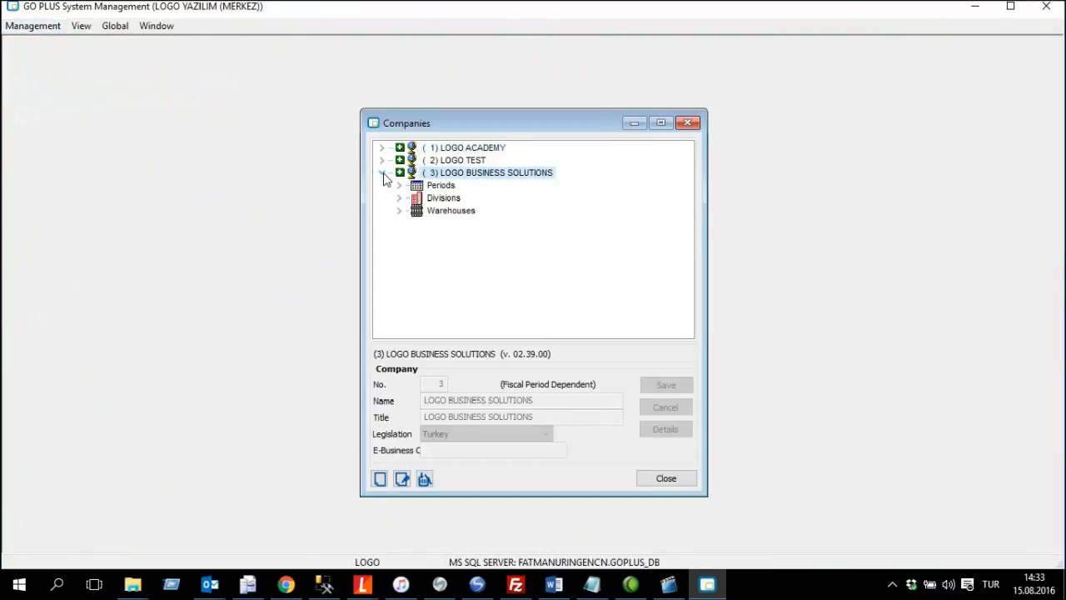
pyautogui.doubleClick(441, 209)
# Step: Add warehouse number 1 named WH01 with costing group 0 under the Main division and save it
pyautogui.click(467, 225)
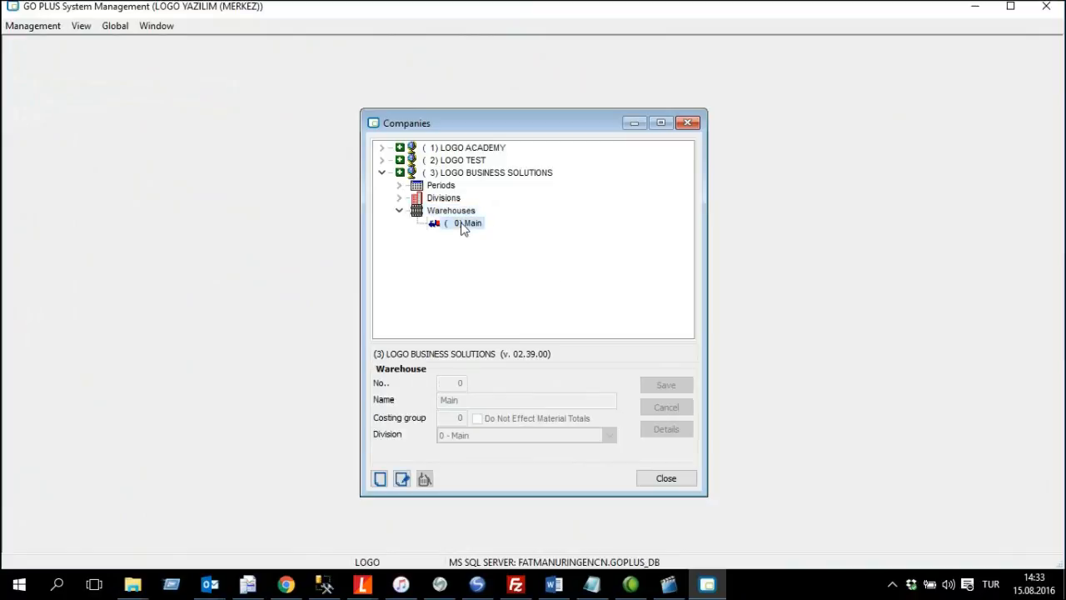
pyautogui.rightClick(463, 224)
pyautogui.click(546, 236)
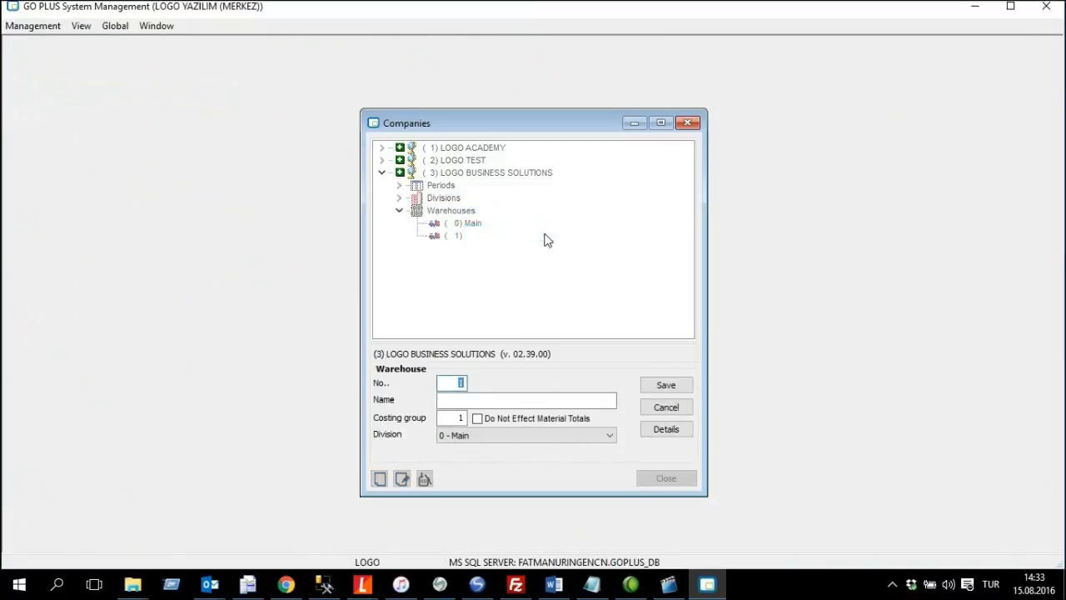
pyautogui.click(536, 400)
pyautogui.press('Tab')
pyautogui.press('Tab')
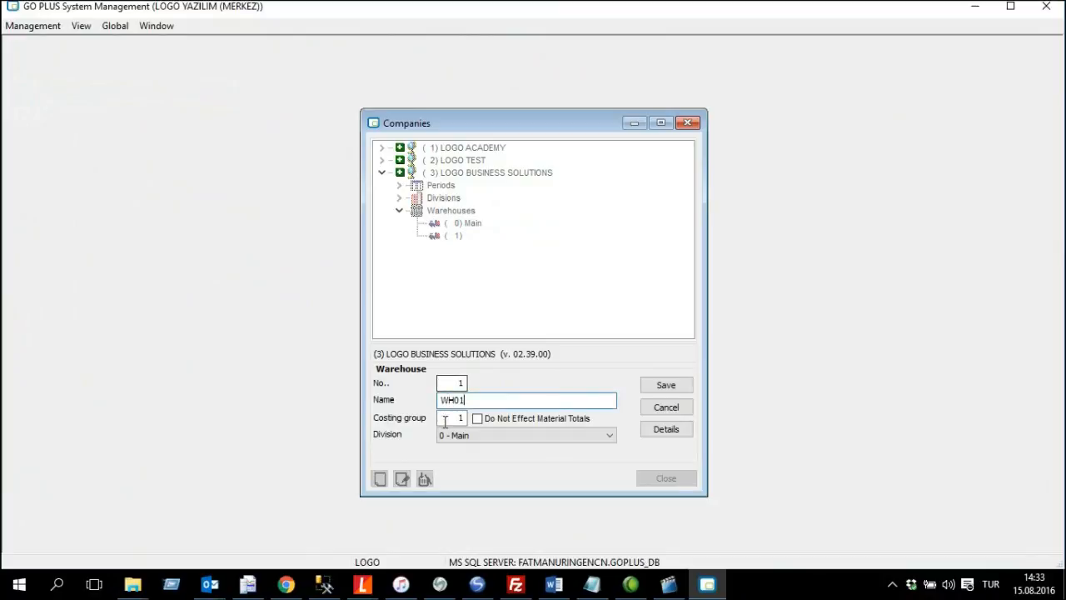
pyautogui.write('0')
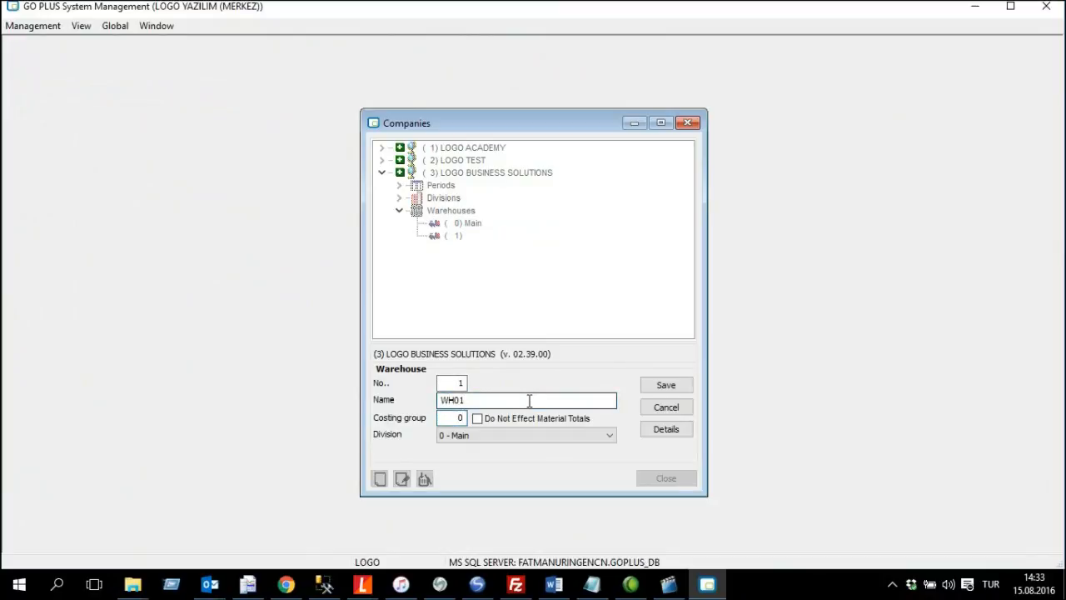
pyautogui.click(666, 385)
# Step: Add warehouse number 2 named WH02 with costing group 0 under the Main division and save it
pyautogui.rightClick(473, 242)
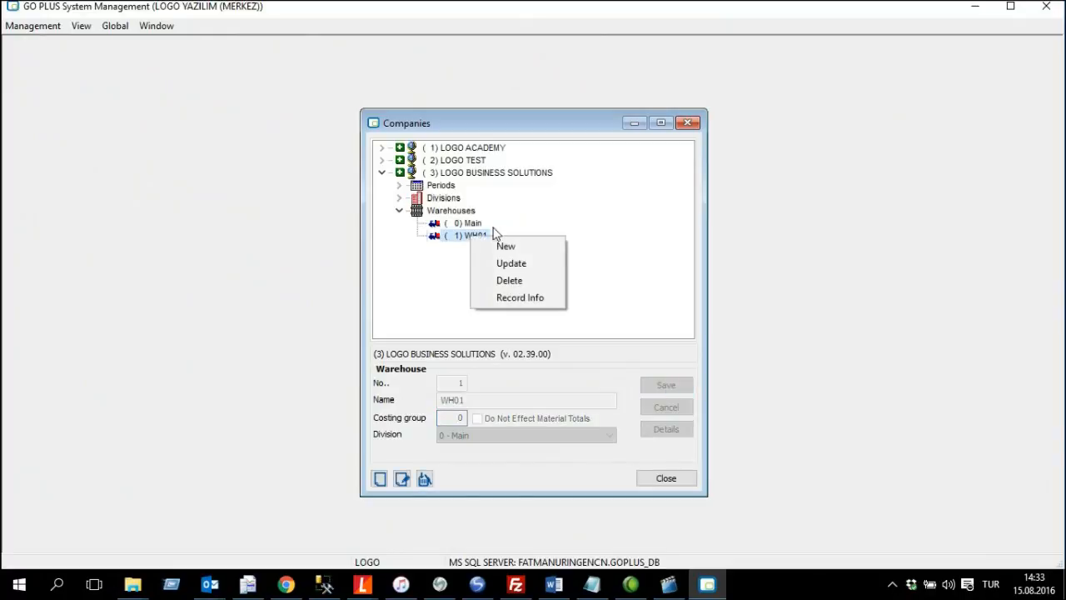
pyautogui.click(514, 246)
pyautogui.click(456, 401)
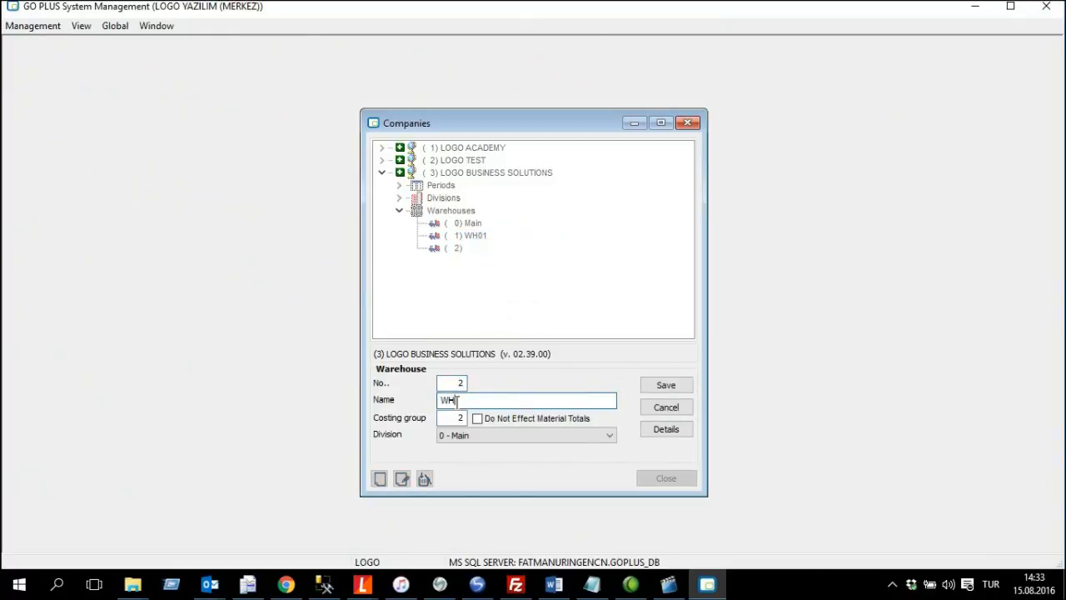
pyautogui.write('WH02')
pyautogui.doubleClick(456, 418)
pyautogui.write('0')
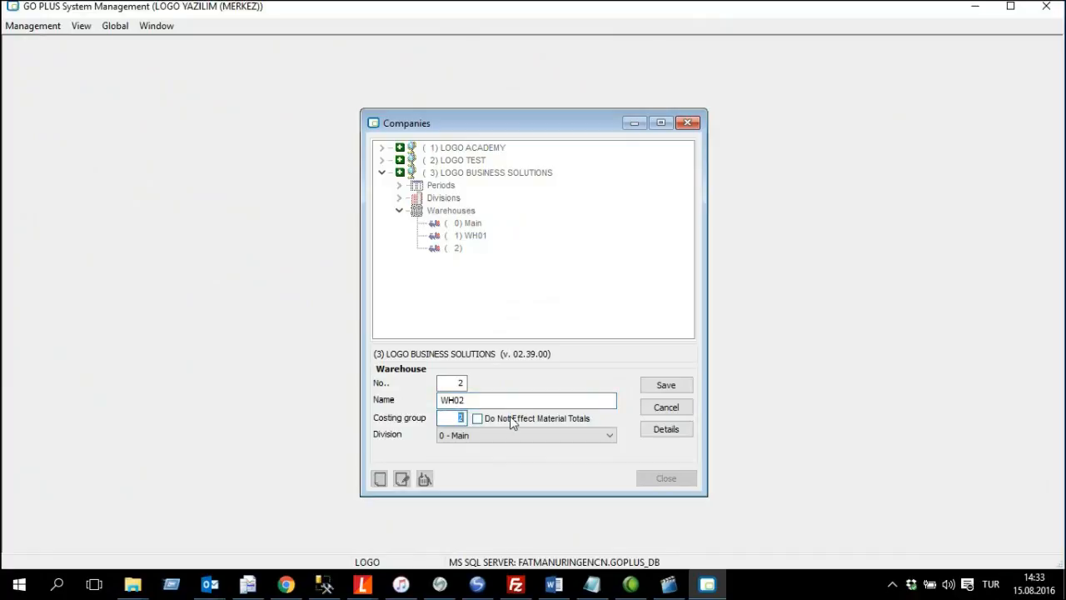
pyautogui.click(654, 384)
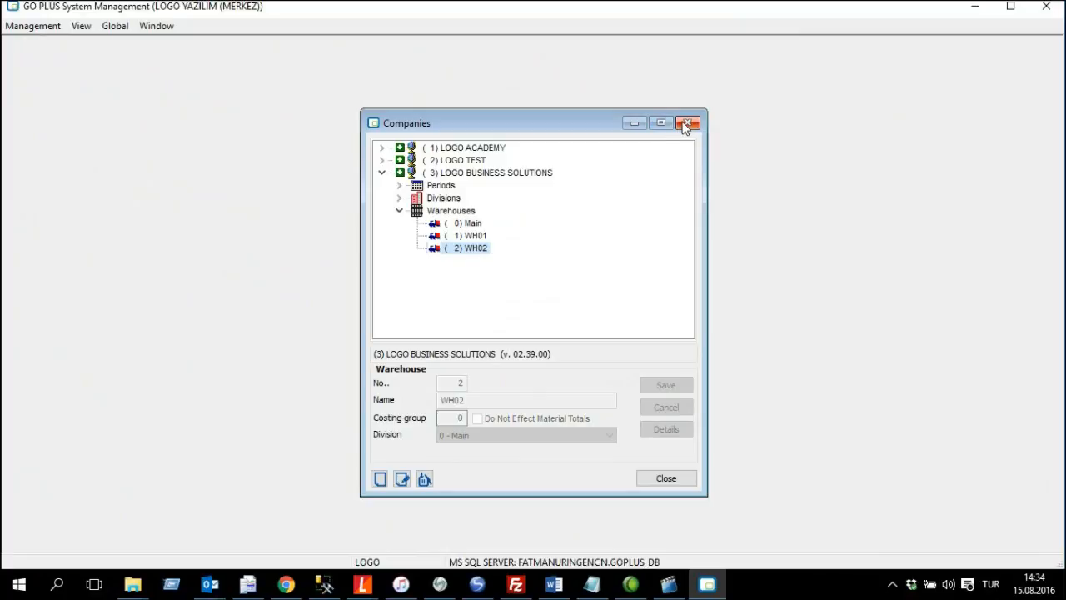
# Step: Close the companies list, quit system management, run GoPlus as administrator from the GO PLUS folder and sign in to company 3
pyautogui.click(685, 124)
pyautogui.click(1047, 7)
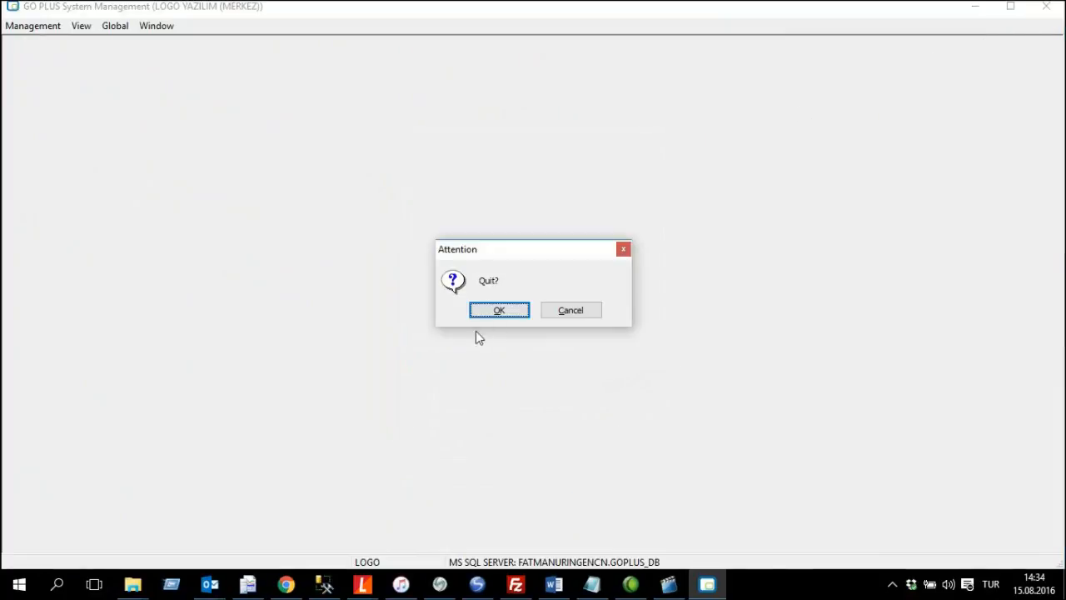
pyautogui.click(493, 312)
pyautogui.rightClick(213, 477)
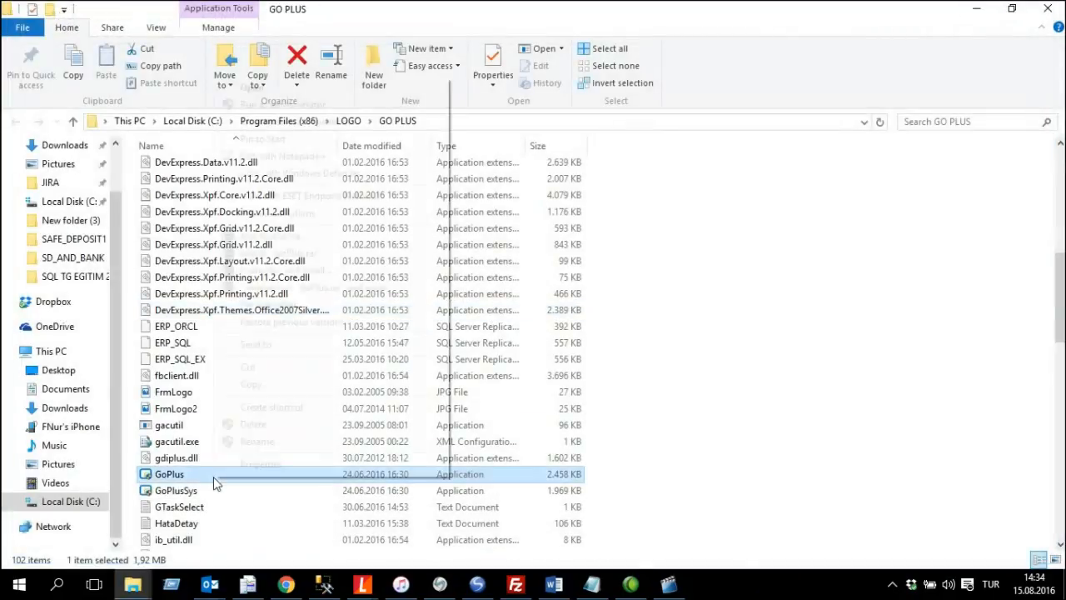
pyautogui.click(440, 102)
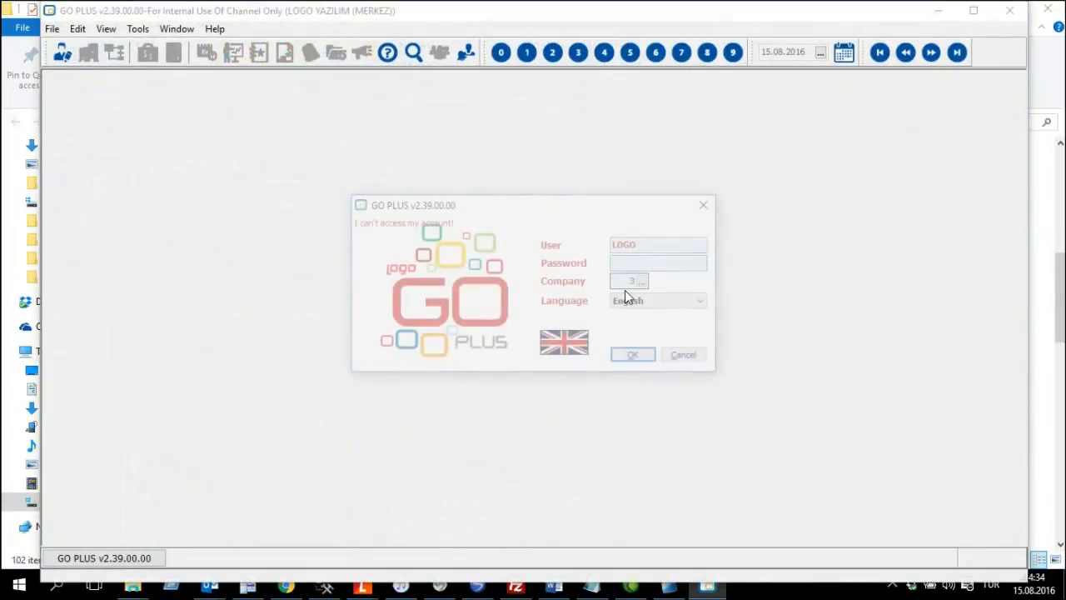
pyautogui.click(633, 354)
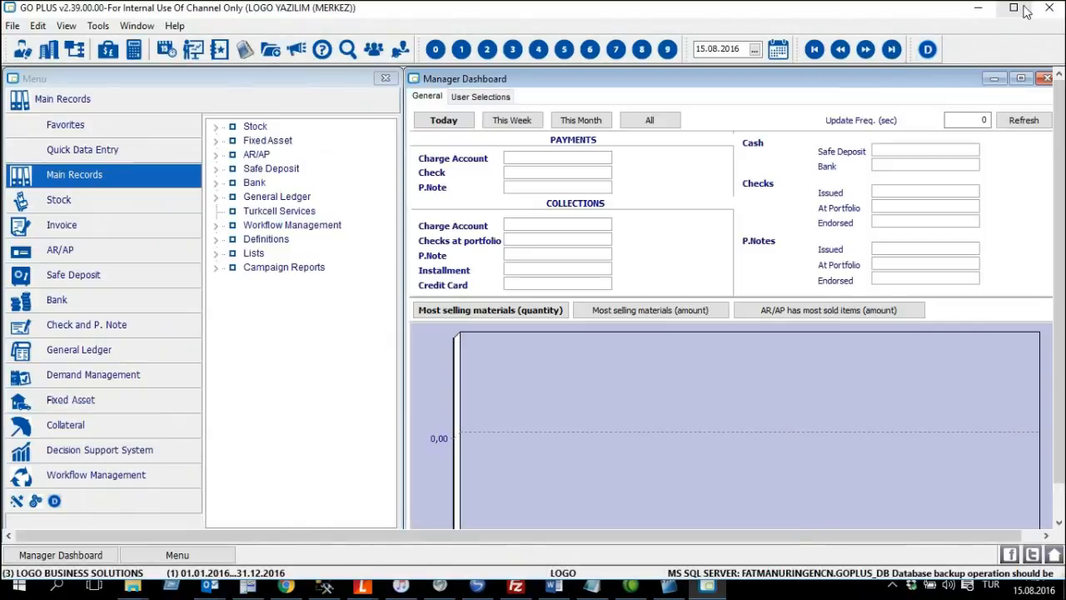
# Step: Close the Manager Dashboard and create a new (25) Warehouse Transfer Slip from the stock transactions' Other Material Slips
pyautogui.click(1045, 80)
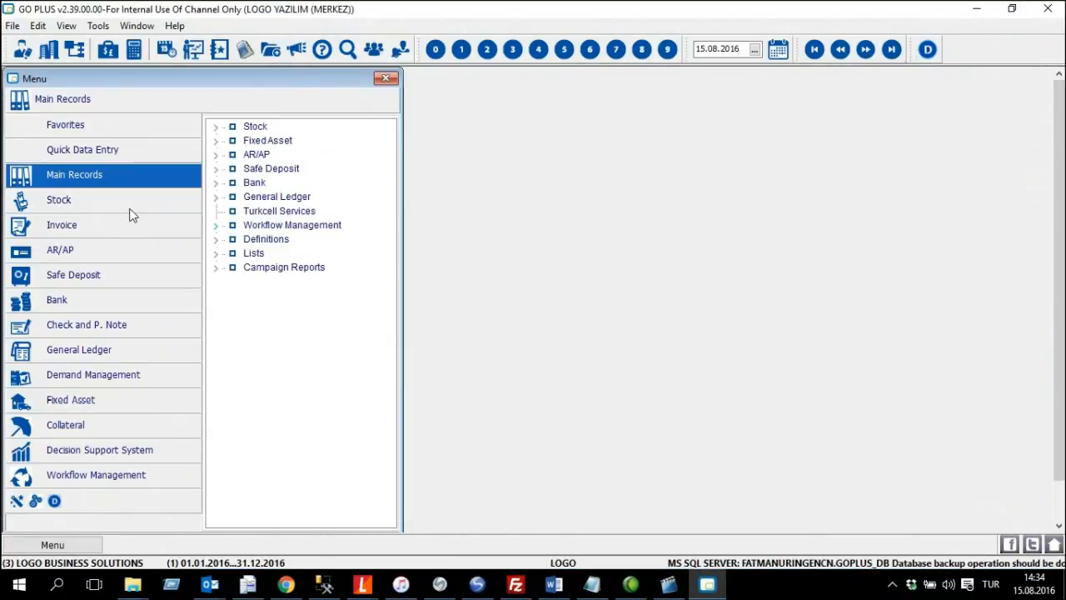
pyautogui.click(133, 208)
pyautogui.click(244, 129)
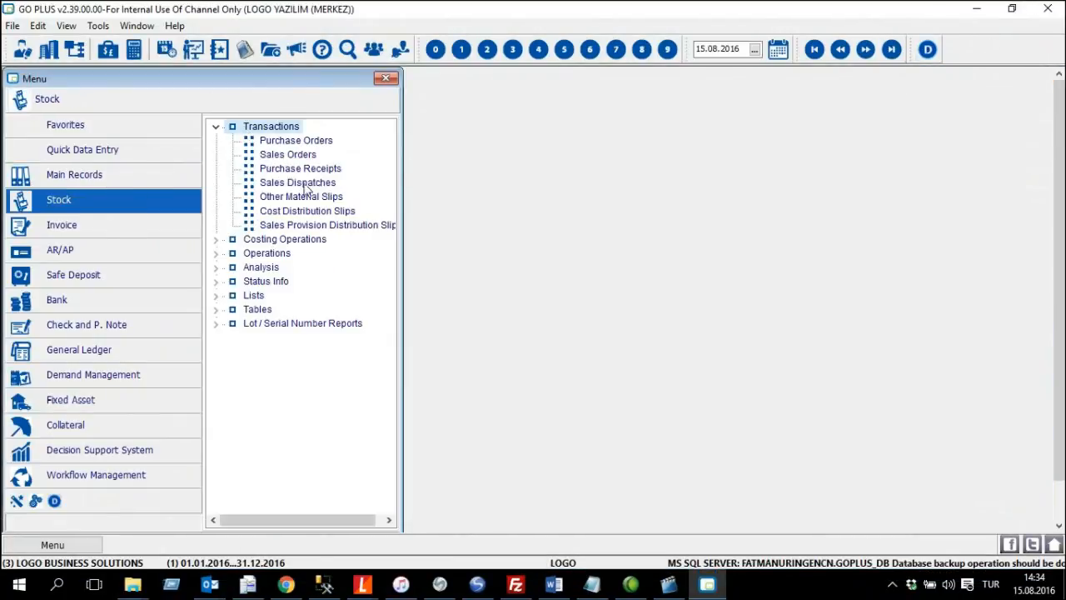
pyautogui.doubleClick(327, 202)
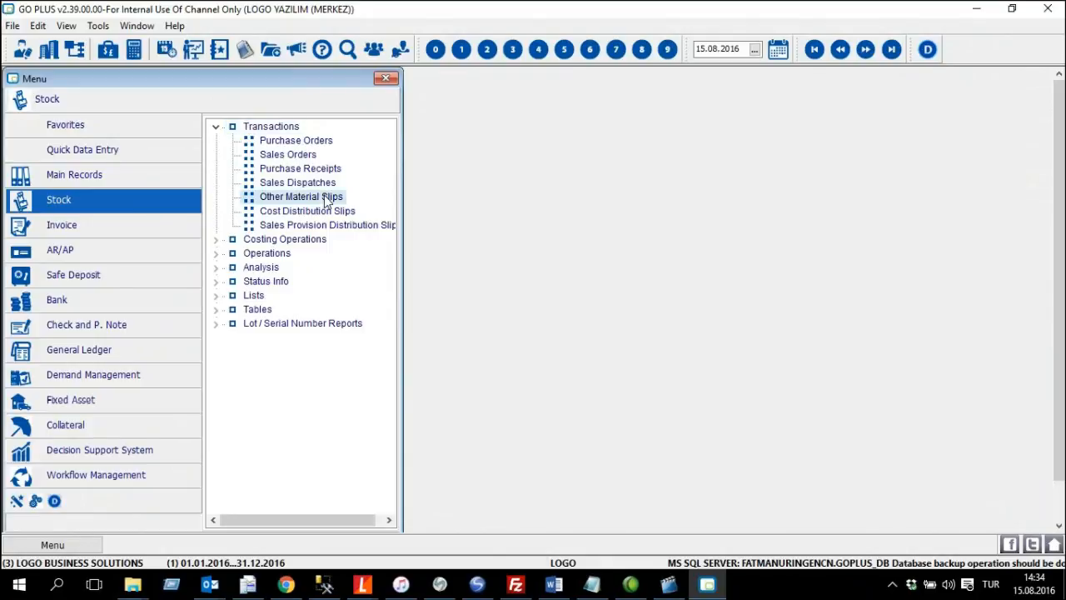
pyautogui.doubleClick(460, 80)
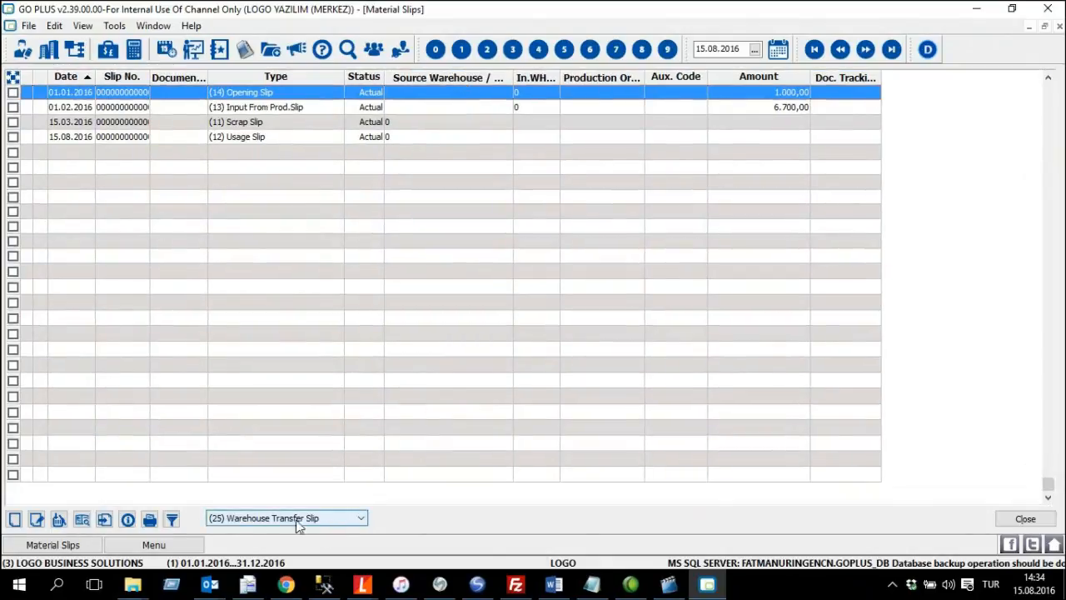
pyautogui.rightClick(237, 150)
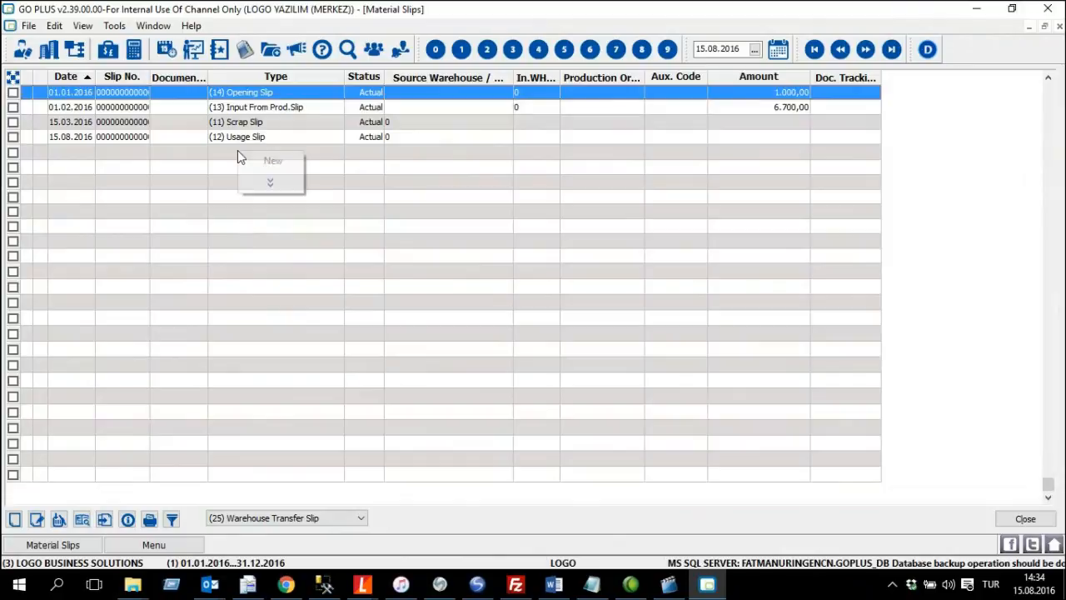
pyautogui.click(282, 162)
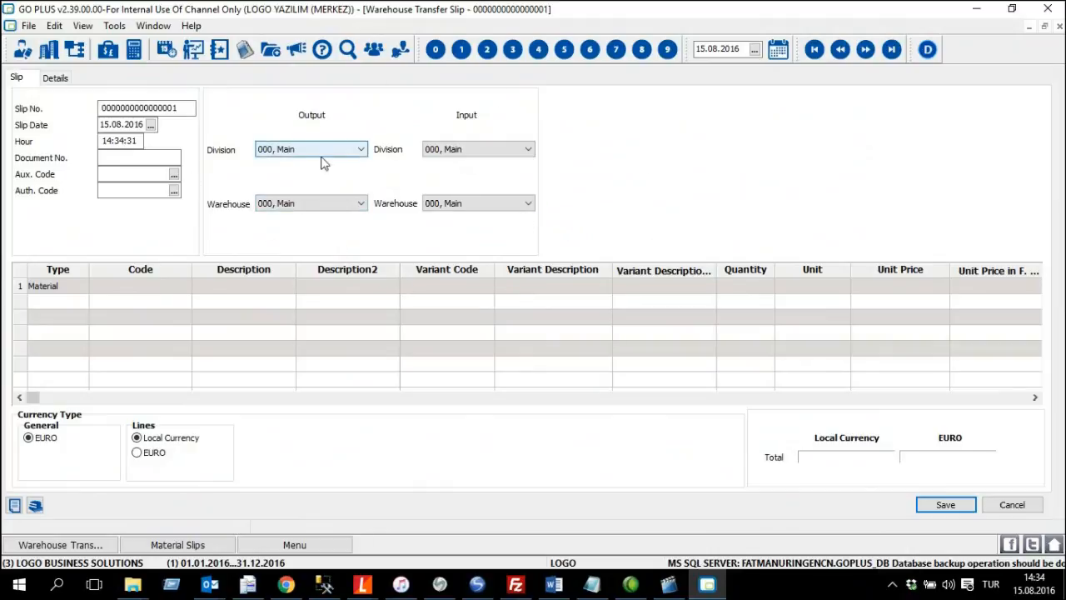
# Step: Keep 000, Main as the output warehouse and set the input warehouse to 001, WH01
pyautogui.click(360, 209)
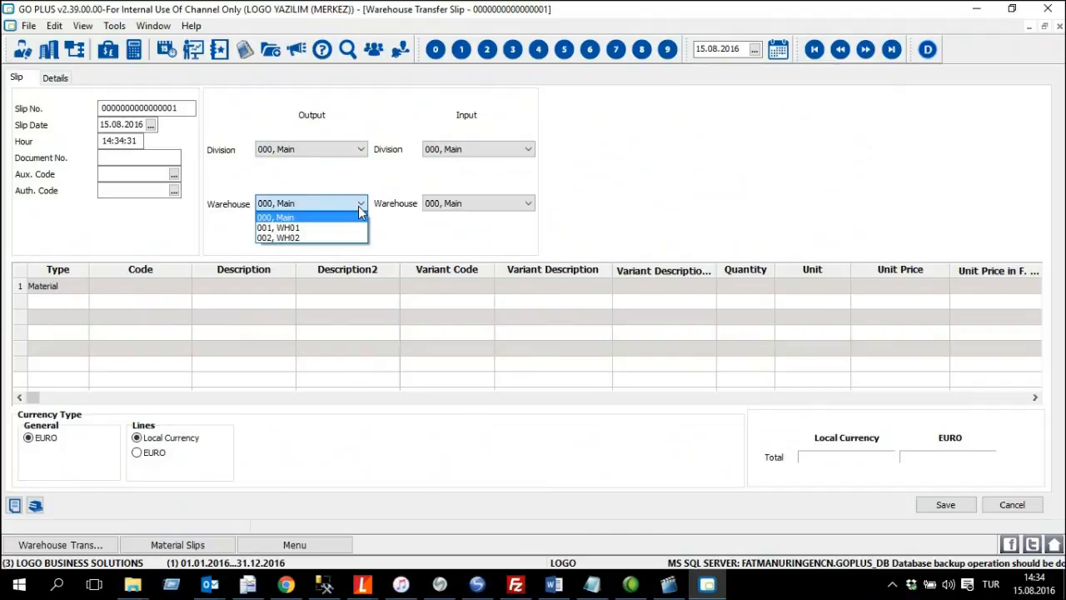
pyautogui.click(359, 209)
pyautogui.click(498, 206)
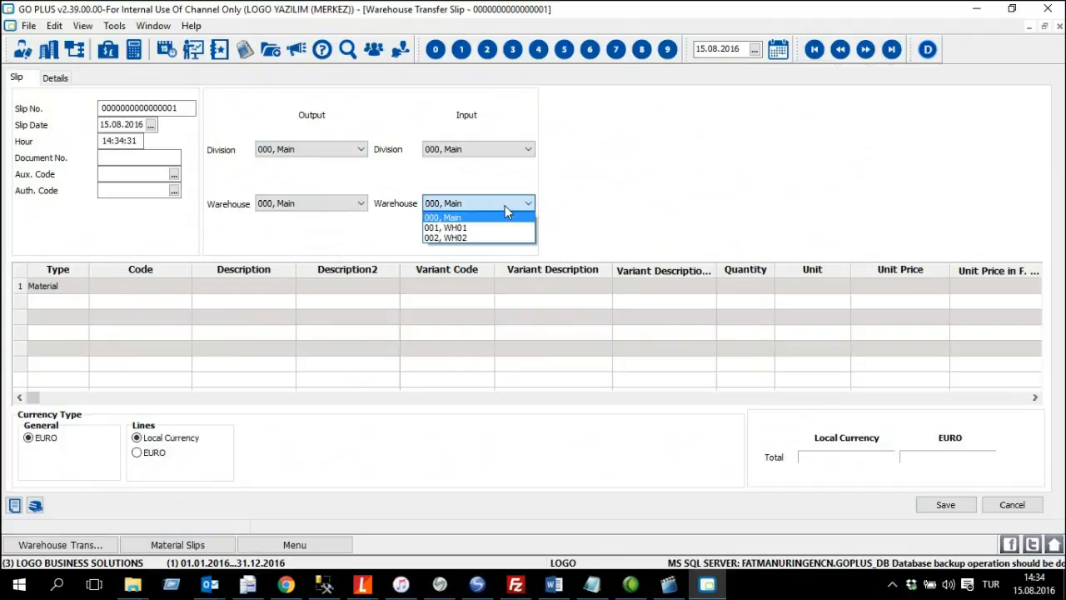
pyautogui.click(515, 228)
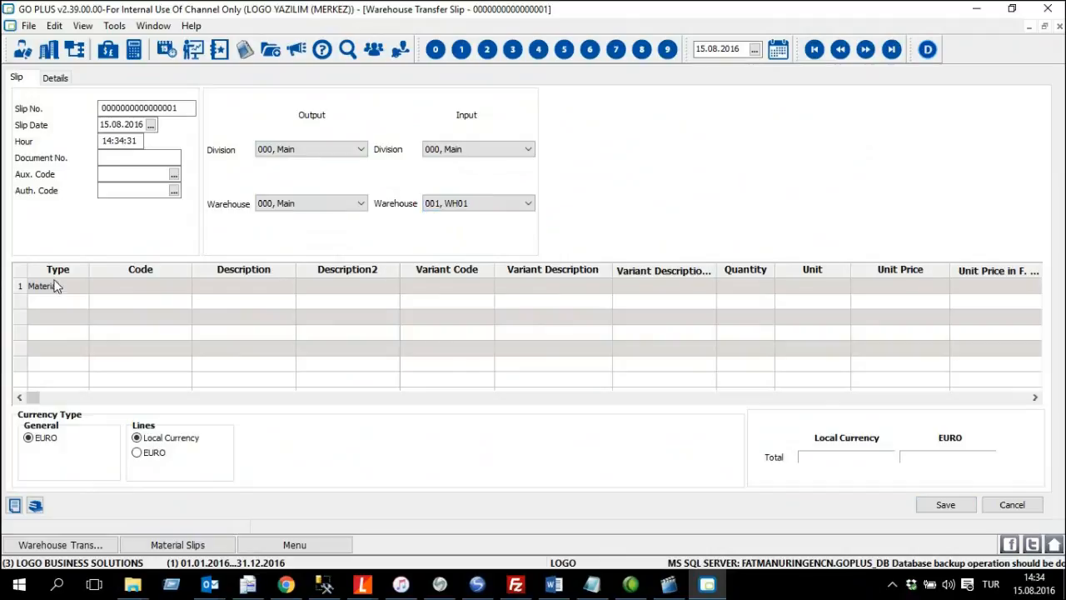
# Step: Add material CG.001.0001 Commercial Good to the first slip line with a quantity of 20
pyautogui.click(137, 289)
pyautogui.click(184, 289)
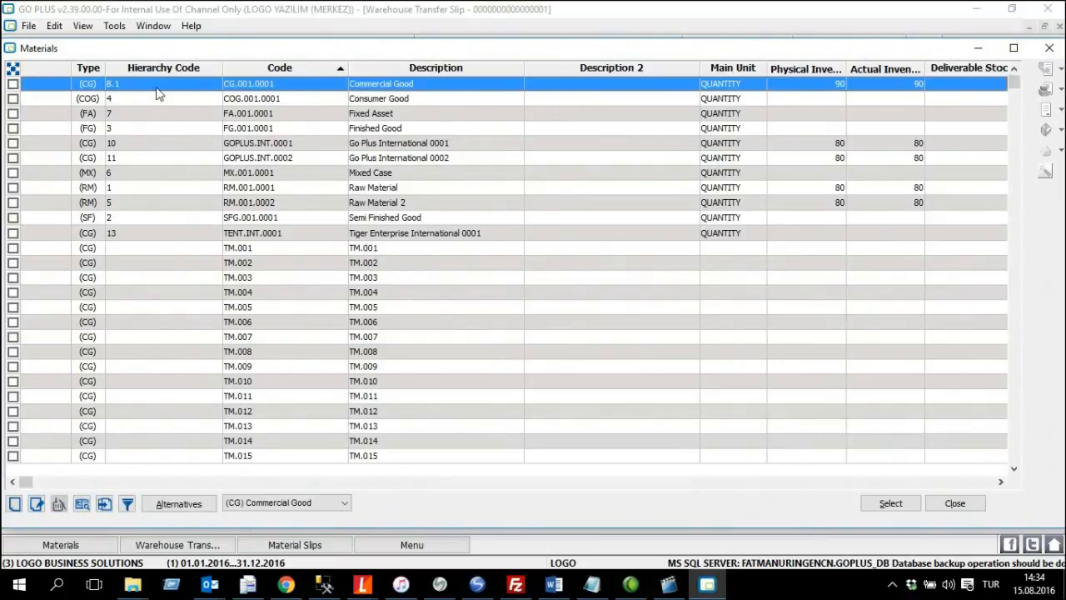
pyautogui.click(899, 506)
pyautogui.press('Tab')
pyautogui.press('Tab')
pyautogui.press('Tab')
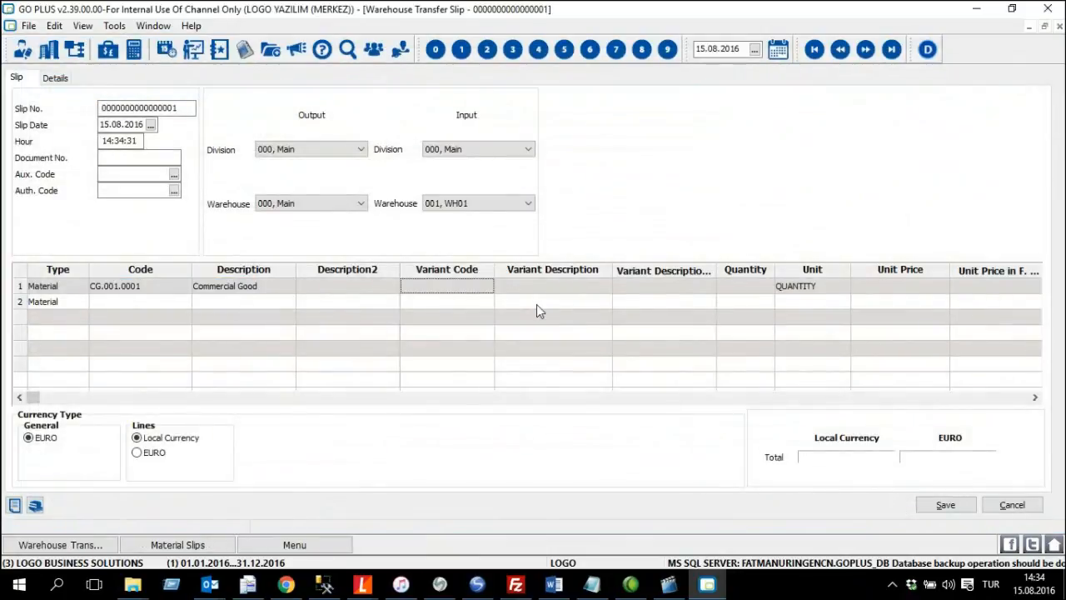
pyautogui.press('Tab')
pyautogui.press('Tab')
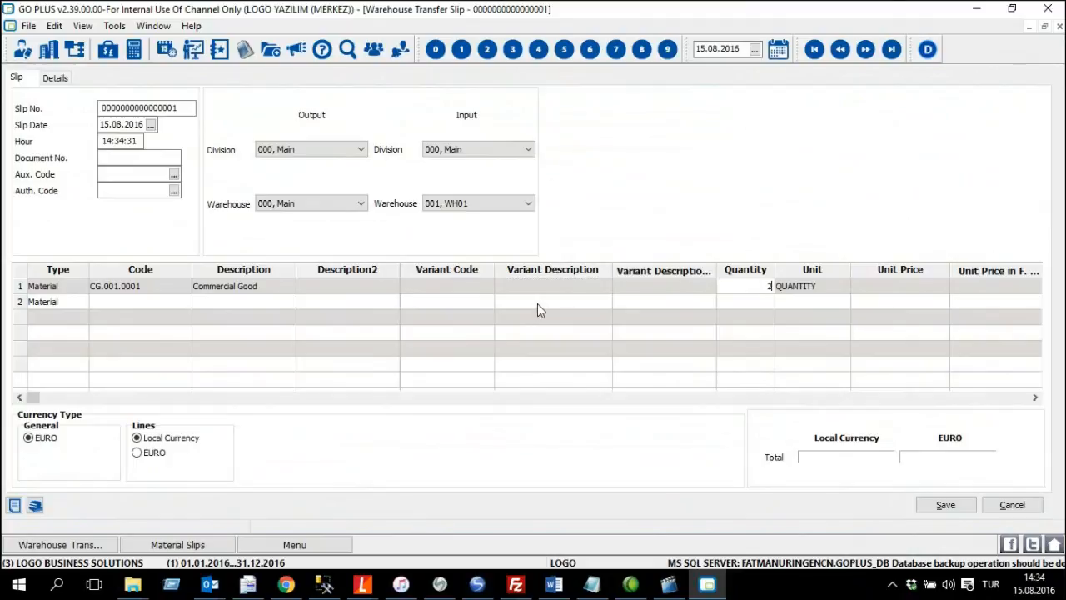
pyautogui.press('Tab')
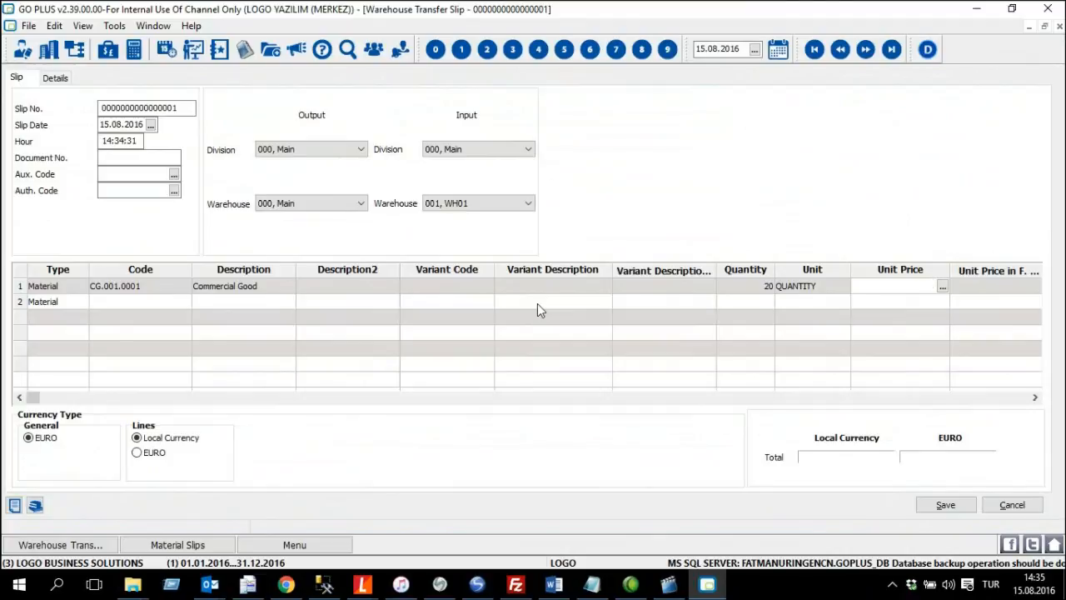
# Step: Set the Commercial Good line's unit price to 10 and save the warehouse transfer slip
pyautogui.write('10')
pyautogui.press('Tab')
pyautogui.click(946, 505)
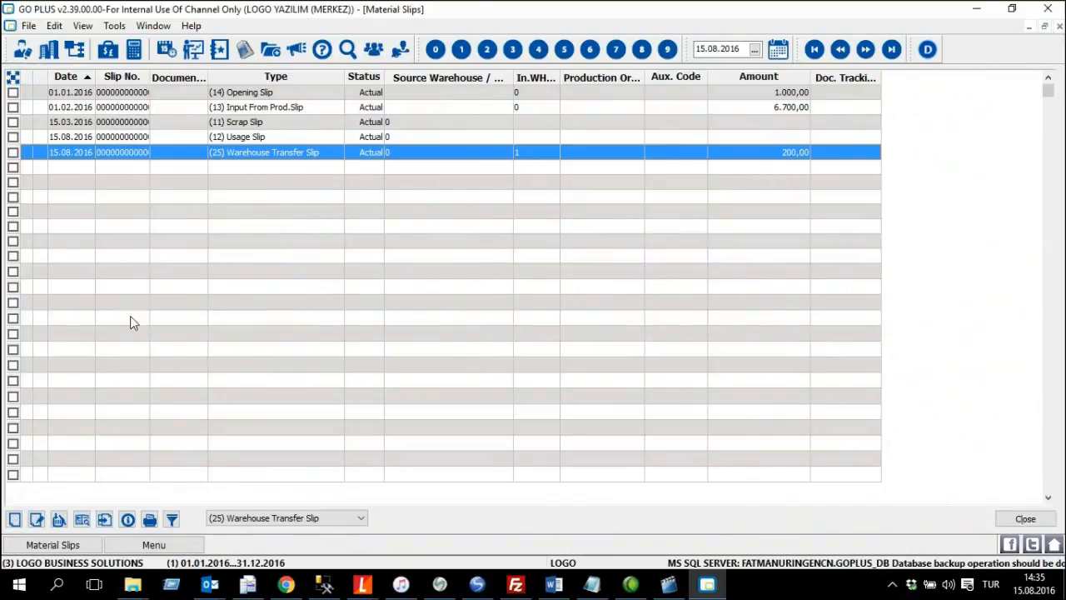
# Step: Open the materials list from the Stock section of Main Records
pyautogui.click(165, 545)
pyautogui.click(145, 177)
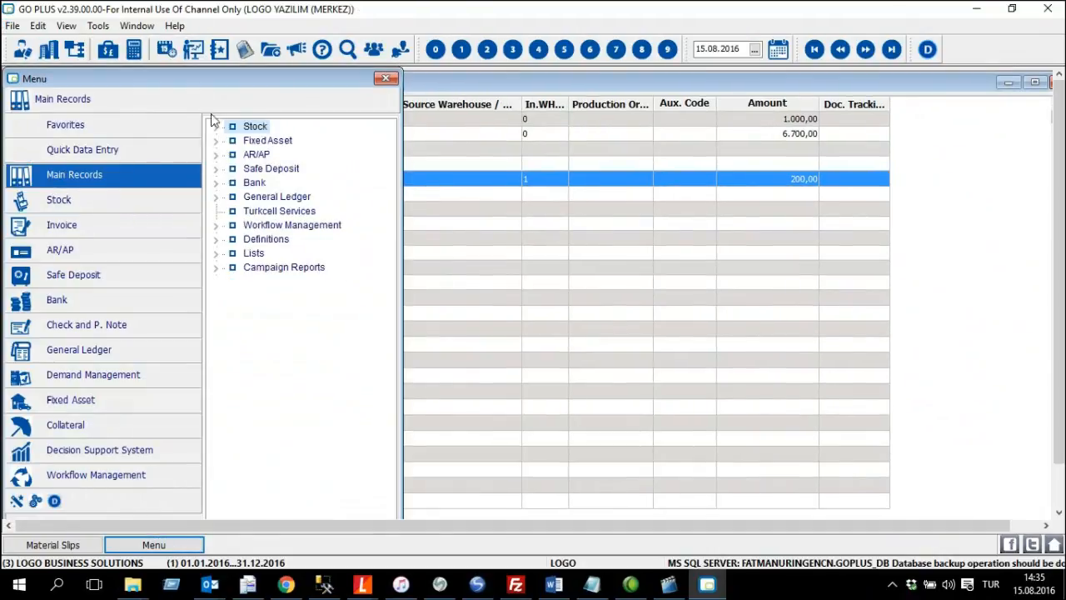
pyautogui.doubleClick(261, 128)
pyautogui.doubleClick(281, 156)
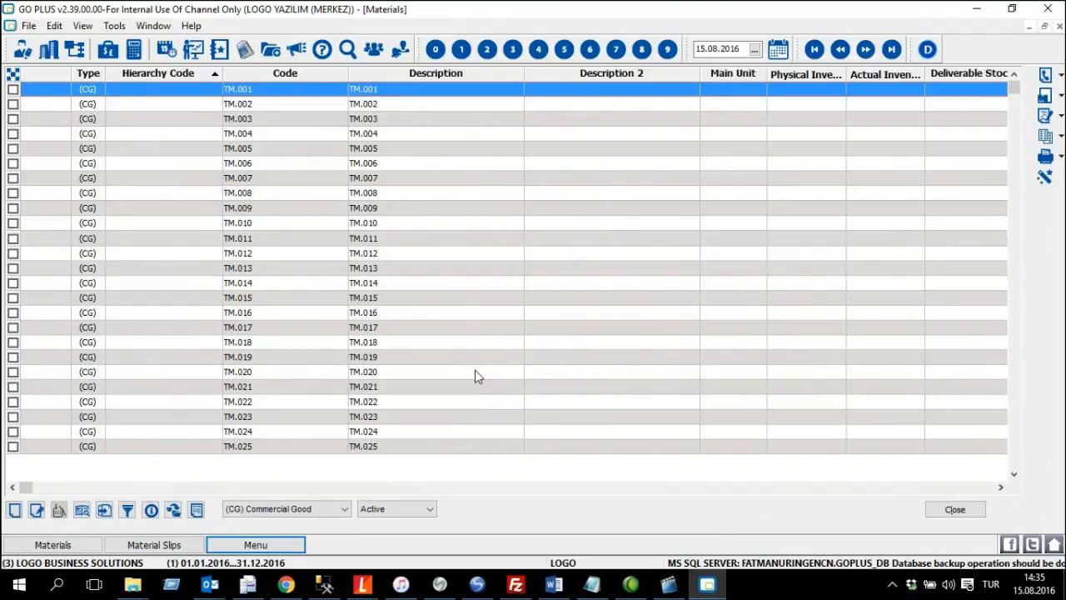
# Step: Find Commercial Good (CG.001.0001) in the materials list and check its physical and actual inventory after the transfer
pyautogui.press('Down')
pyautogui.press('Down')
pyautogui.press('Down')
pyautogui.press('Down')
pyautogui.press('Down')
pyautogui.press('Down')
pyautogui.press('Down')
pyautogui.press('Down')
pyautogui.press('Down')
pyautogui.hotkey('ctrl', 'End')
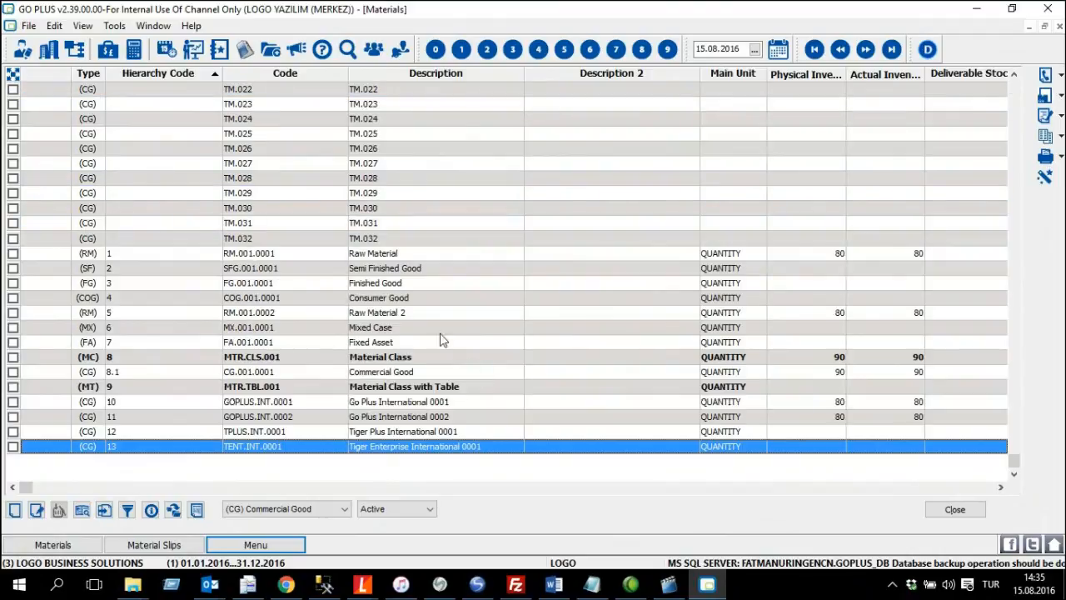
pyautogui.click(427, 374)
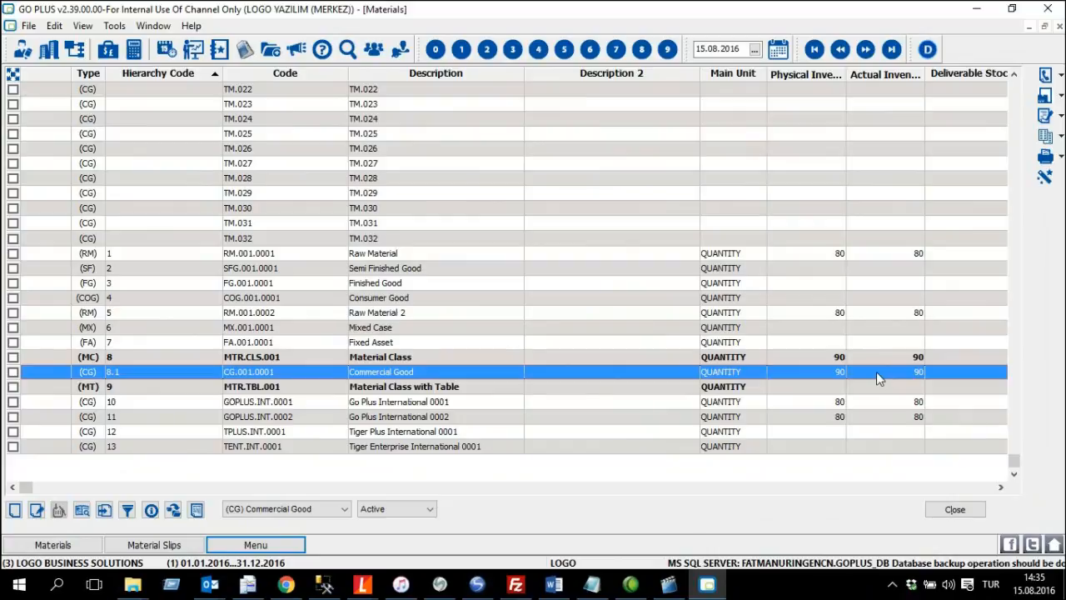
# Step: Check the warehouse totals of Commercial Good (CG.001.0001) for the Main, WH01 and WH02 warehouses, and close them
pyautogui.rightClick(501, 375)
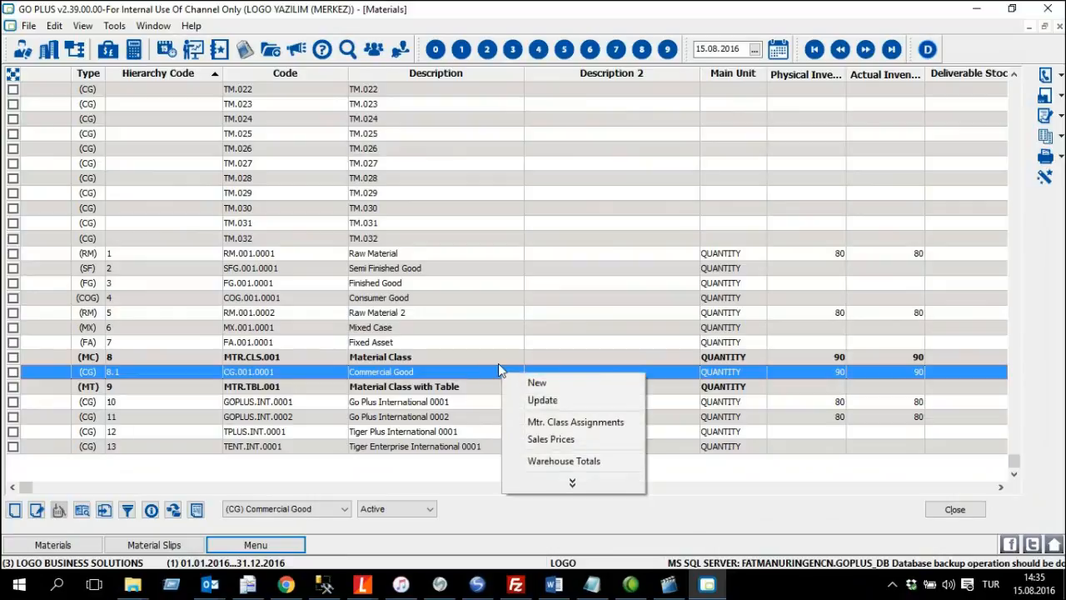
pyautogui.click(626, 462)
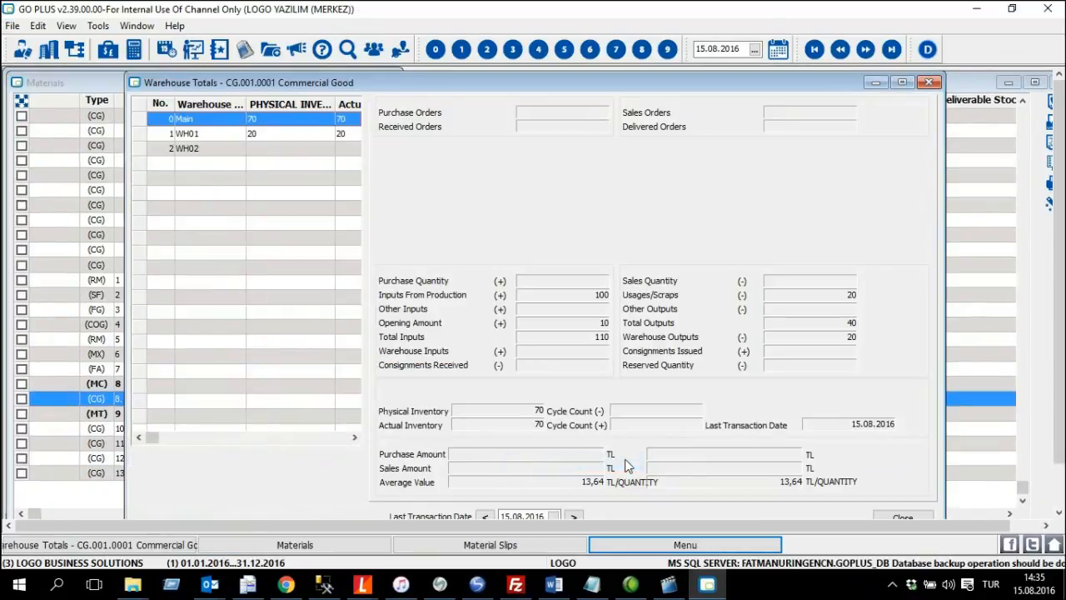
pyautogui.doubleClick(453, 84)
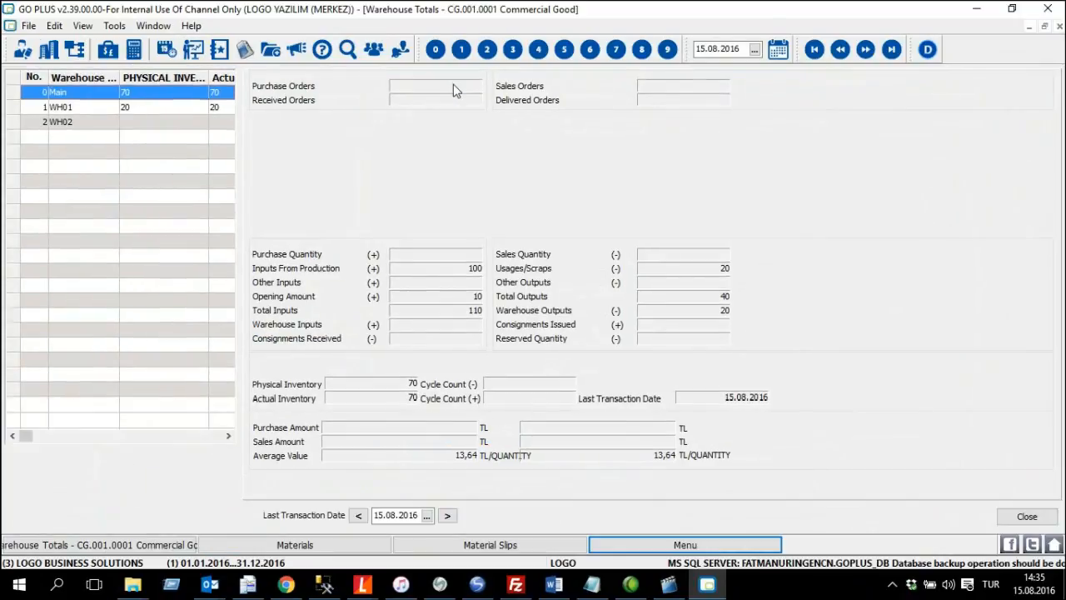
pyautogui.click(78, 107)
pyautogui.click(81, 123)
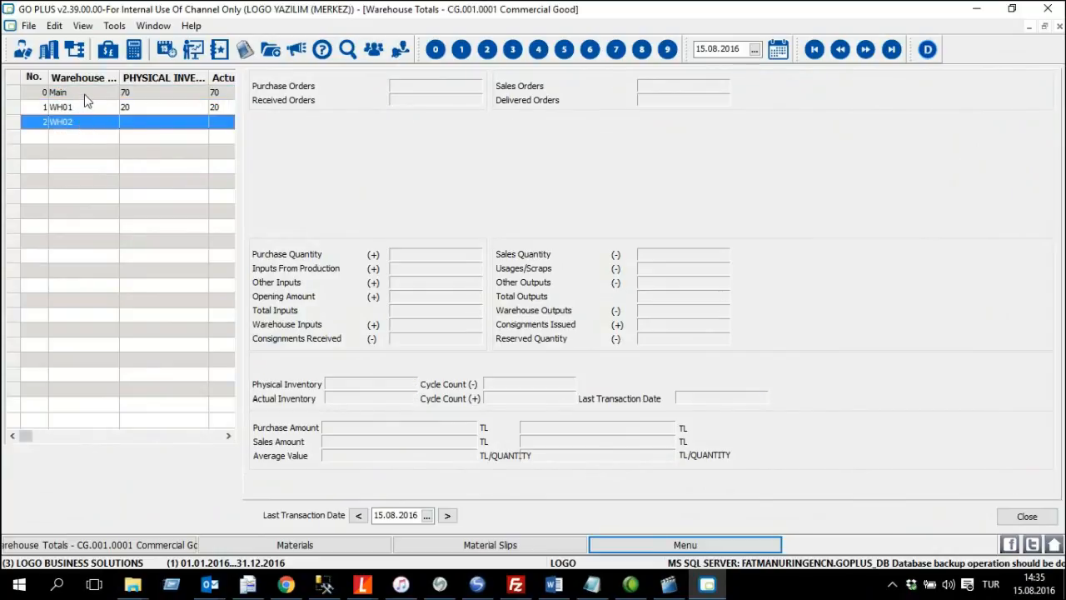
pyautogui.click(85, 95)
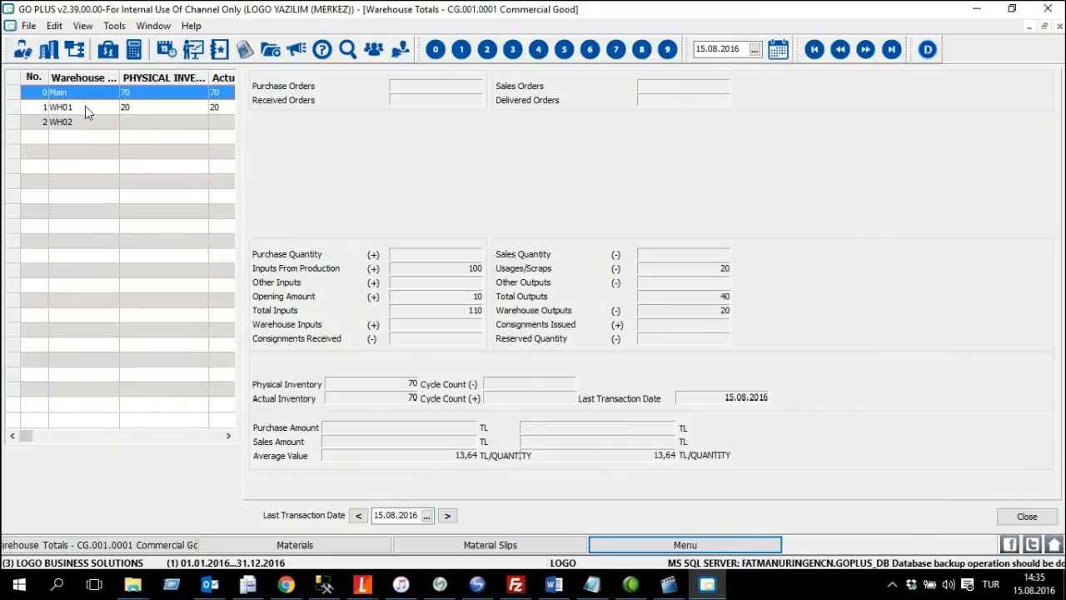
pyautogui.click(87, 109)
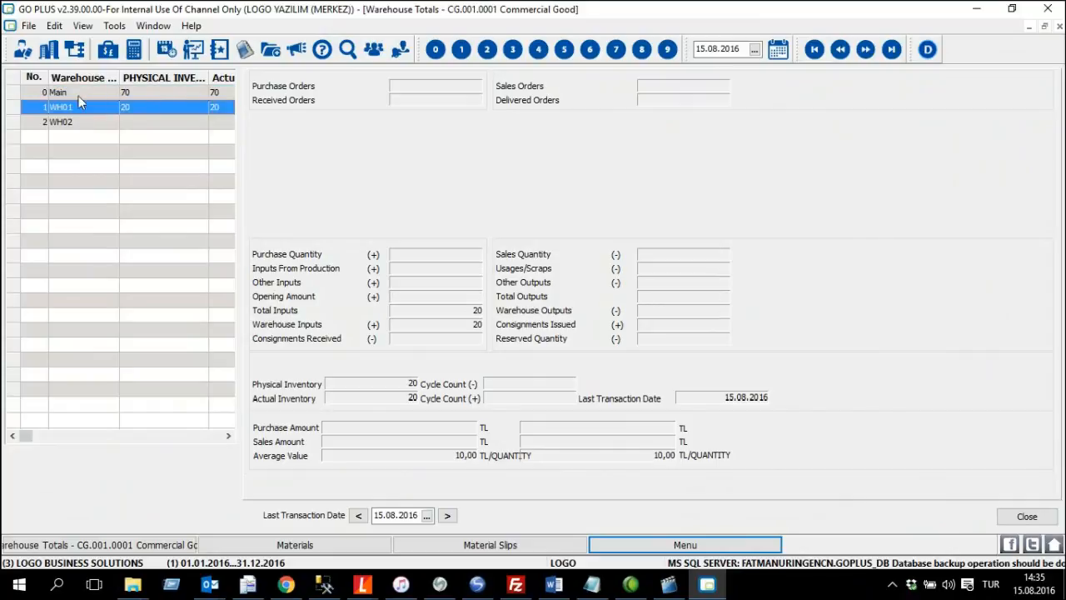
pyautogui.click(79, 94)
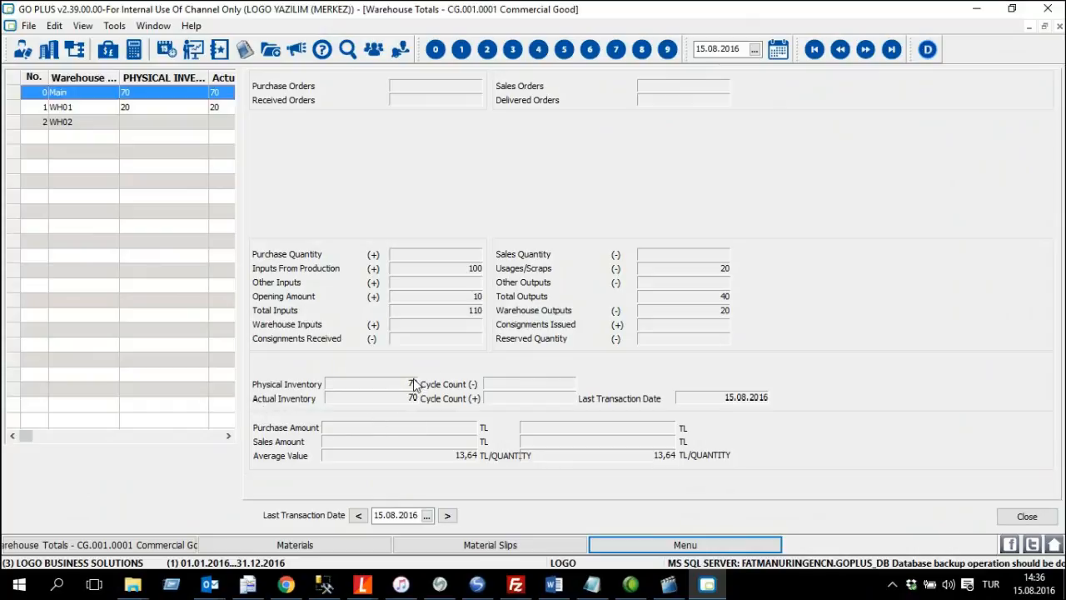
pyautogui.click(86, 108)
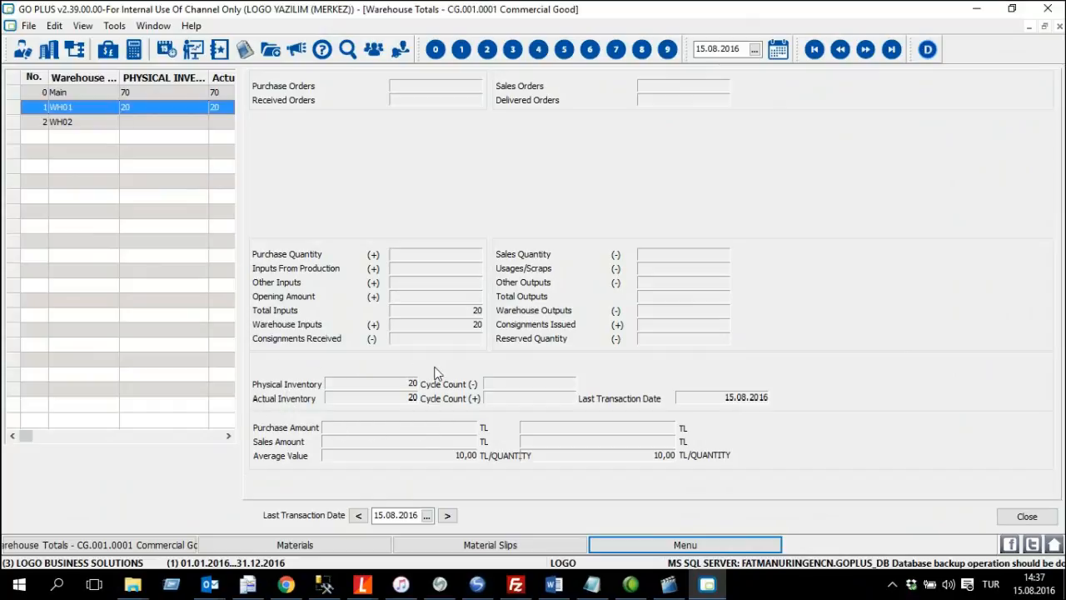
pyautogui.click(90, 125)
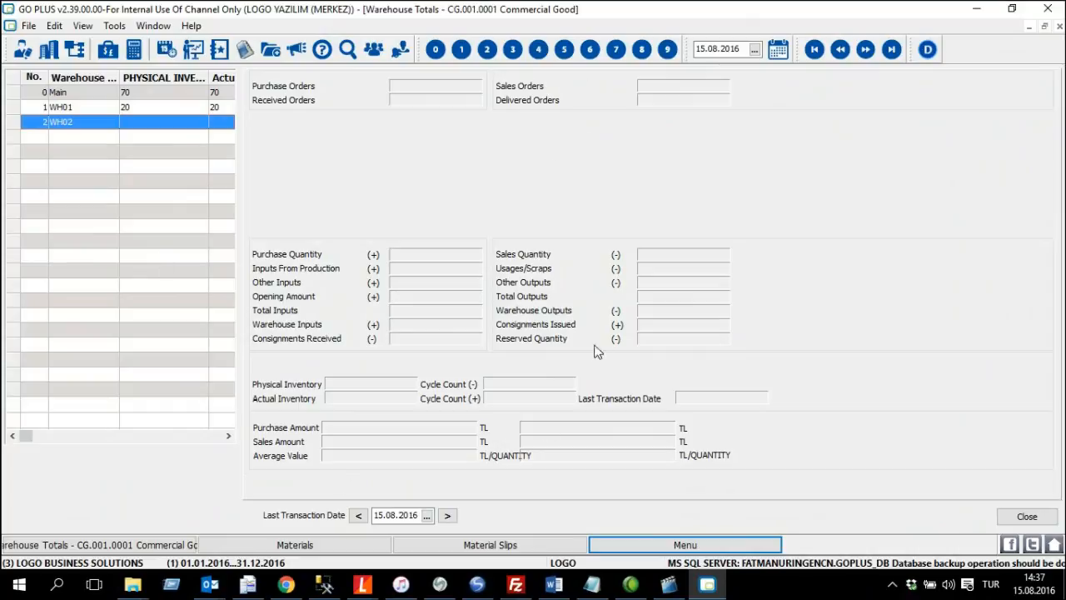
pyautogui.click(1042, 516)
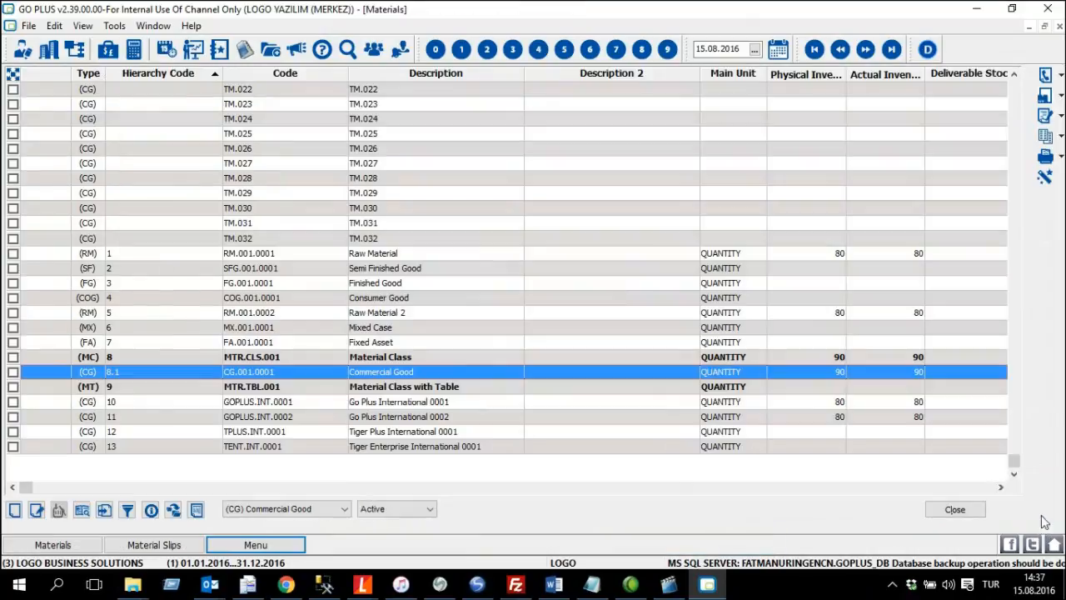
# Step: Create a new warehouse transfer slip with Main as the output warehouse and 002, WH02 as the input warehouse
pyautogui.click(254, 546)
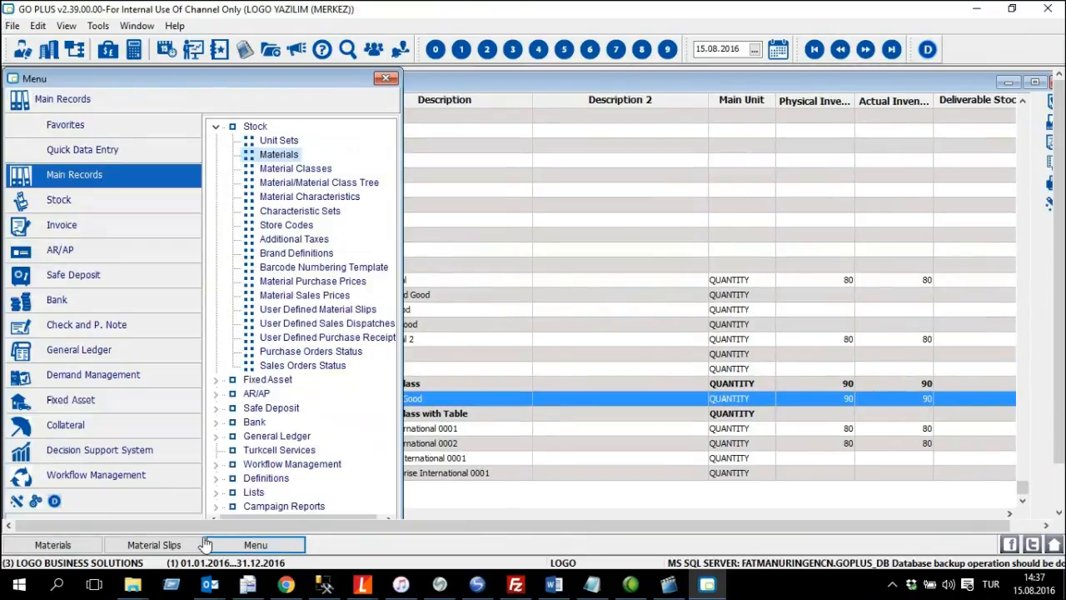
pyautogui.click(150, 544)
pyautogui.doubleClick(356, 83)
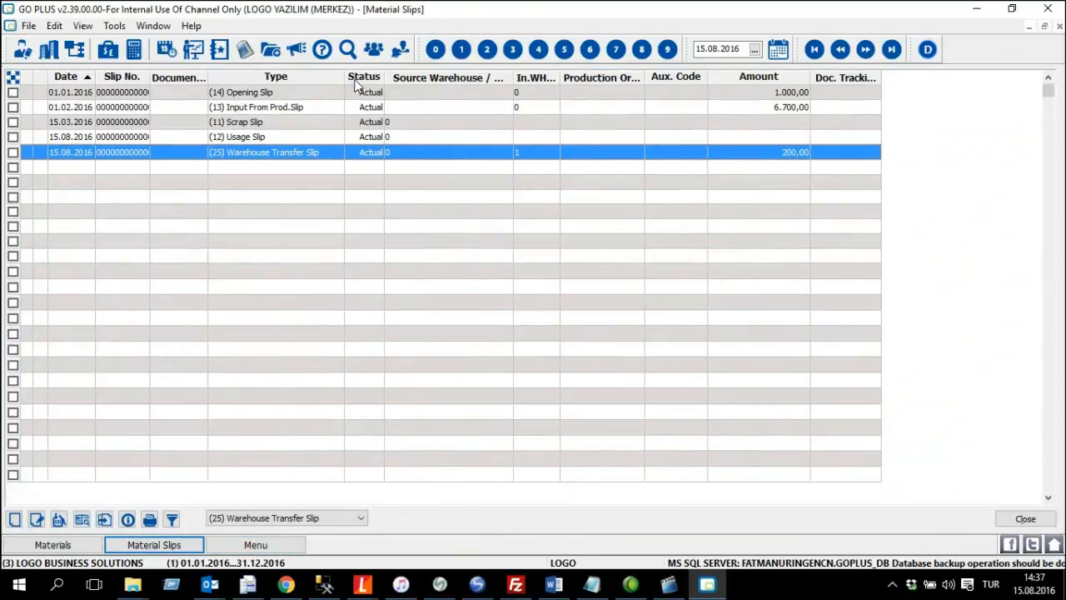
pyautogui.rightClick(271, 209)
pyautogui.click(323, 213)
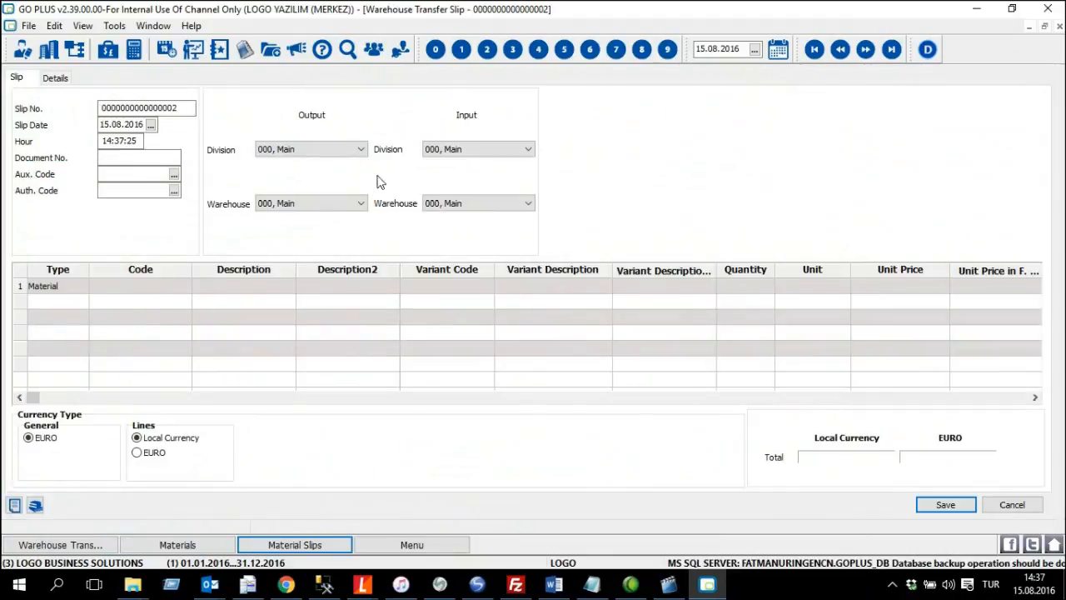
pyautogui.click(515, 204)
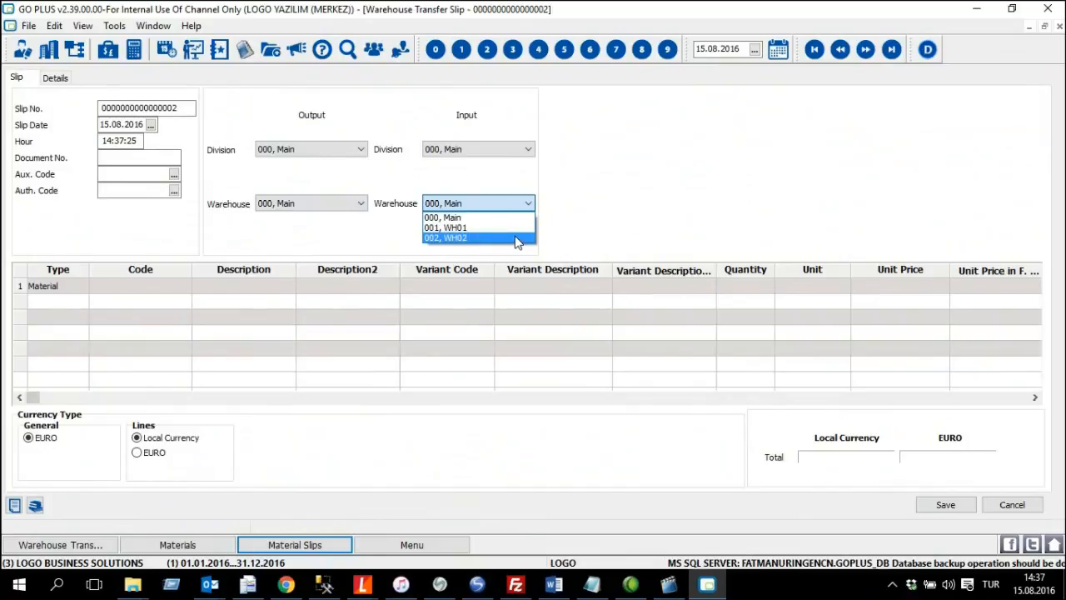
pyautogui.click(516, 240)
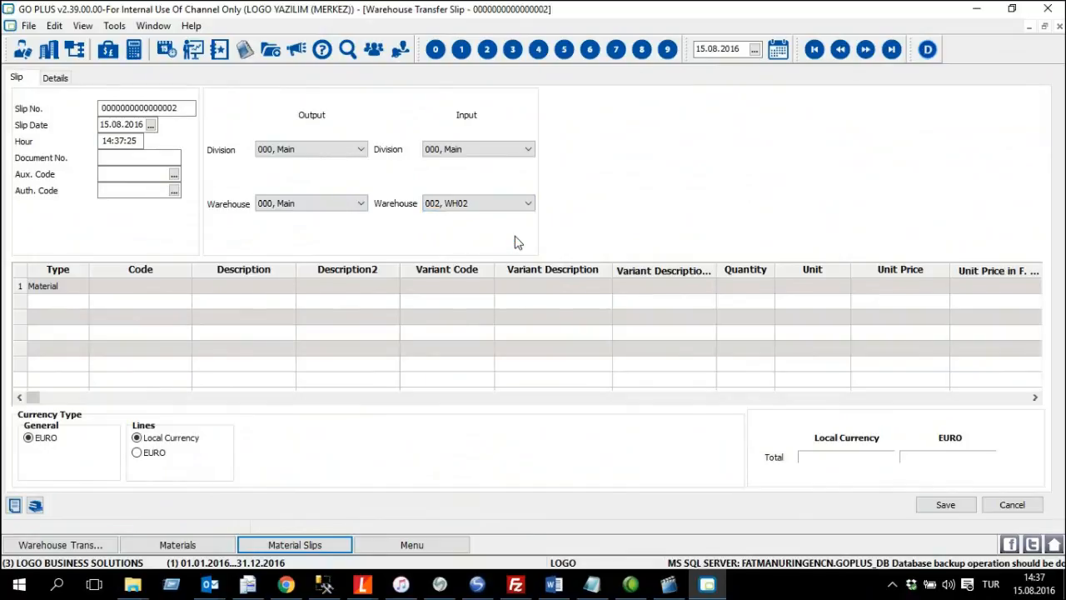
# Step: Add materials RM.001.0001 Raw Material and RM.001.0002 Raw Material 2 to the slip lines in one selection
pyautogui.click(157, 291)
pyautogui.click(187, 287)
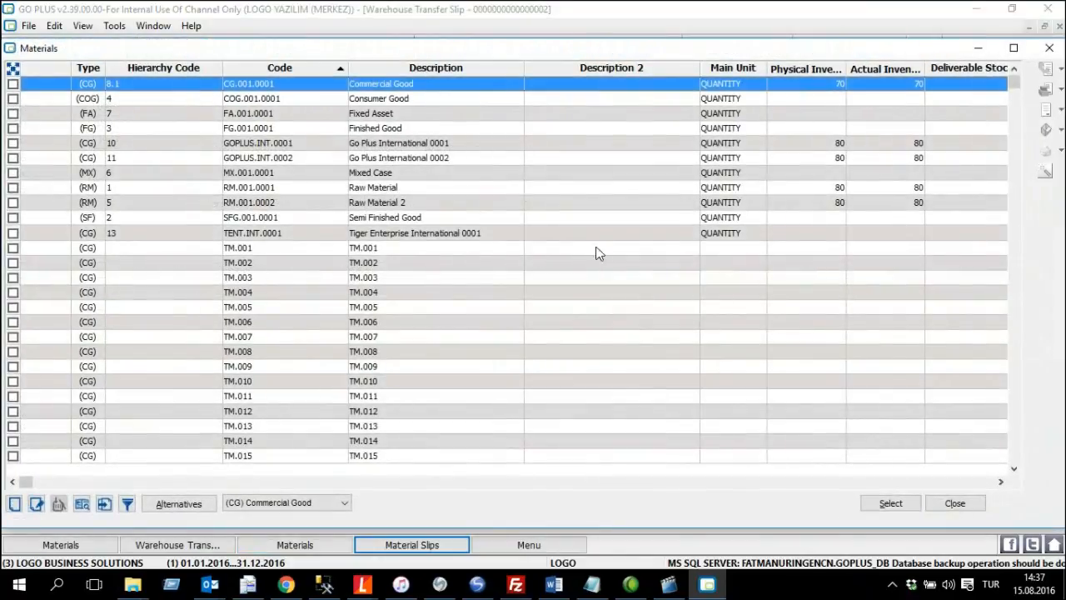
pyautogui.click(416, 209)
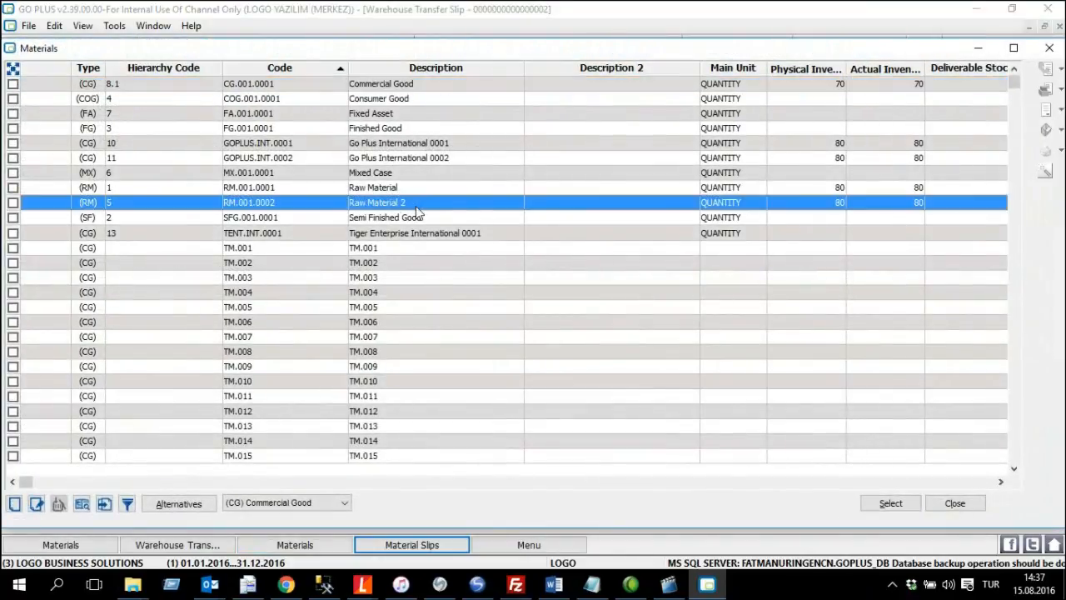
pyautogui.click(12, 188)
pyautogui.click(13, 204)
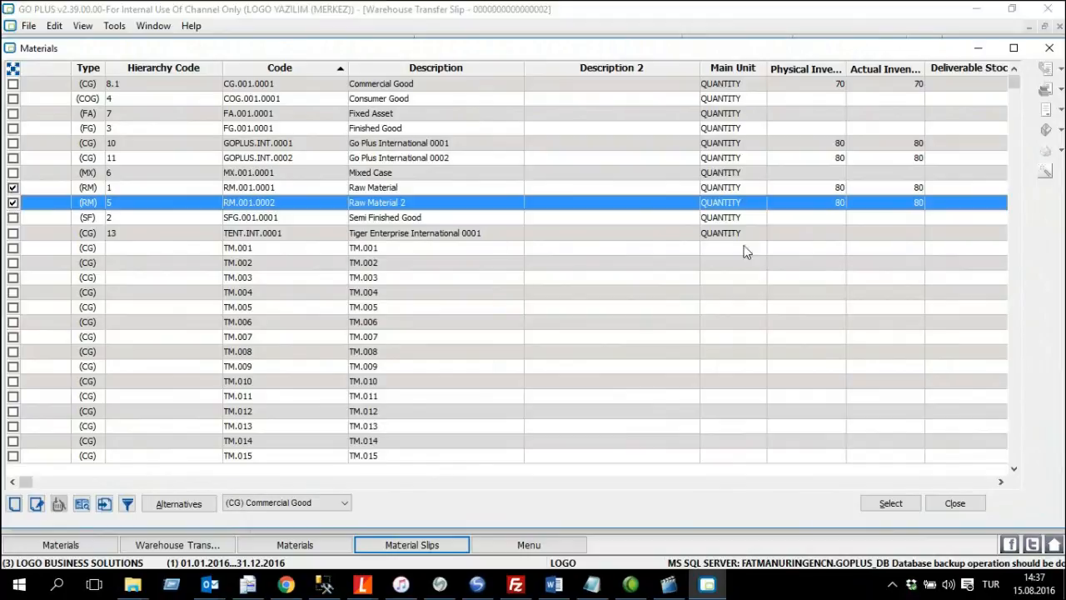
pyautogui.click(895, 505)
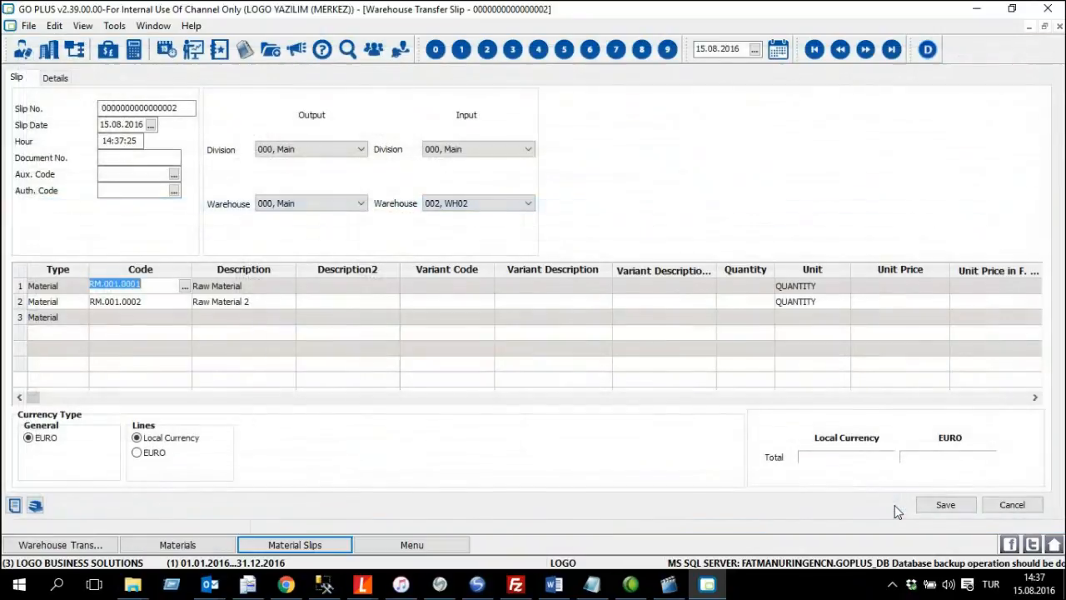
# Step: Set the quantity of both raw material lines to 40 and save the warehouse transfer slip
pyautogui.click(736, 285)
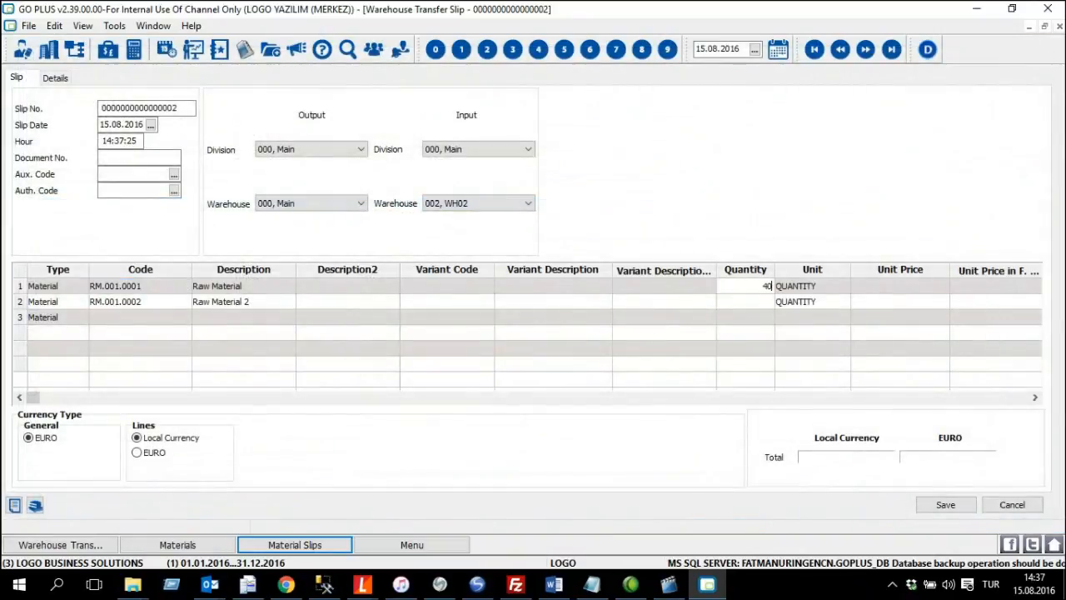
pyautogui.press('BackSpace')
pyautogui.click(747, 302)
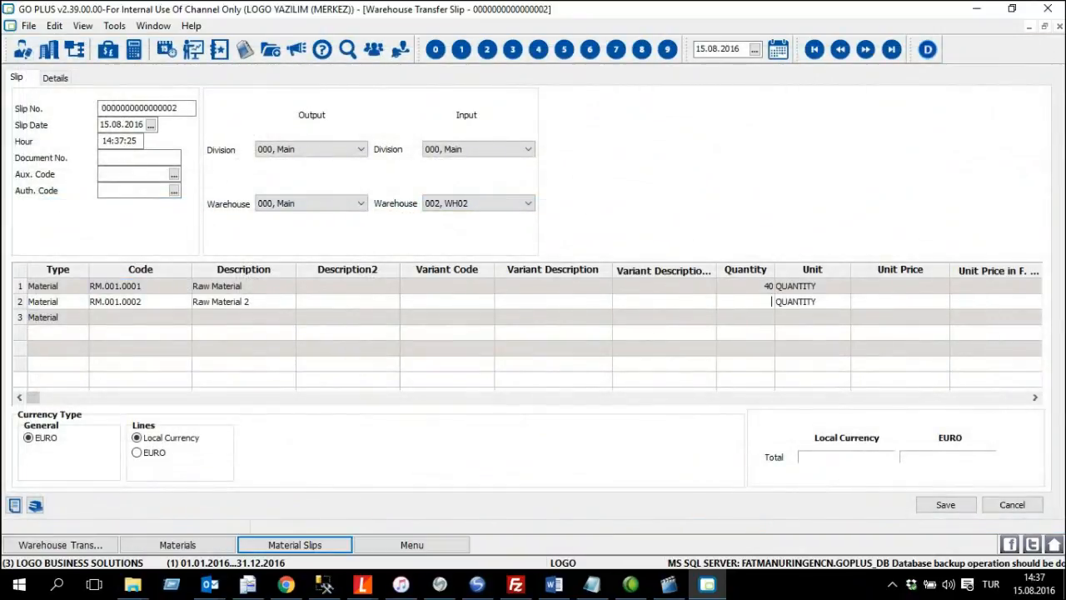
pyautogui.write('40')
pyautogui.press('Down')
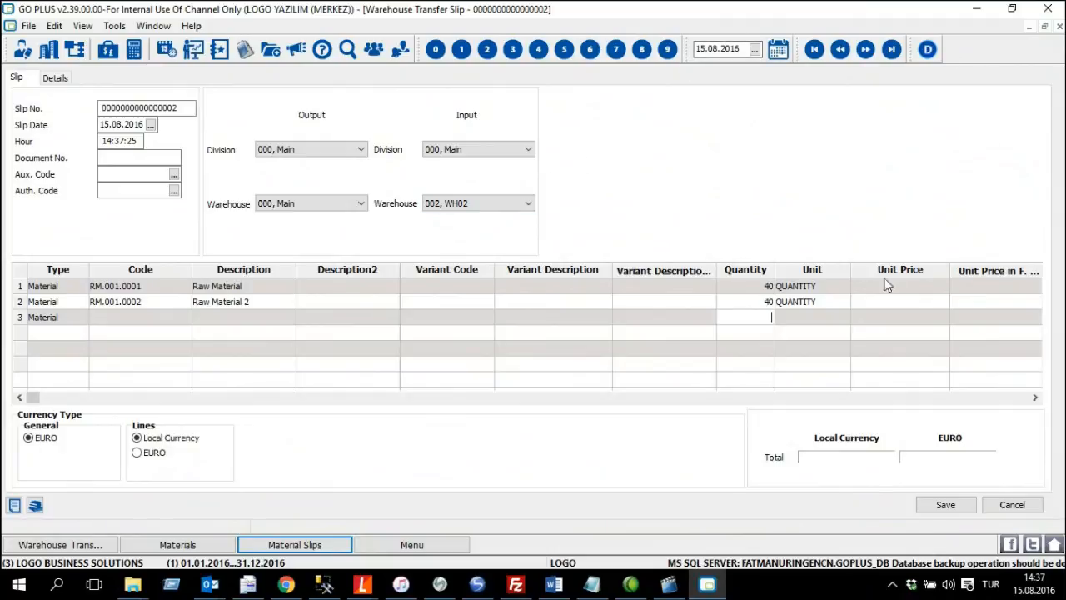
pyautogui.click(942, 505)
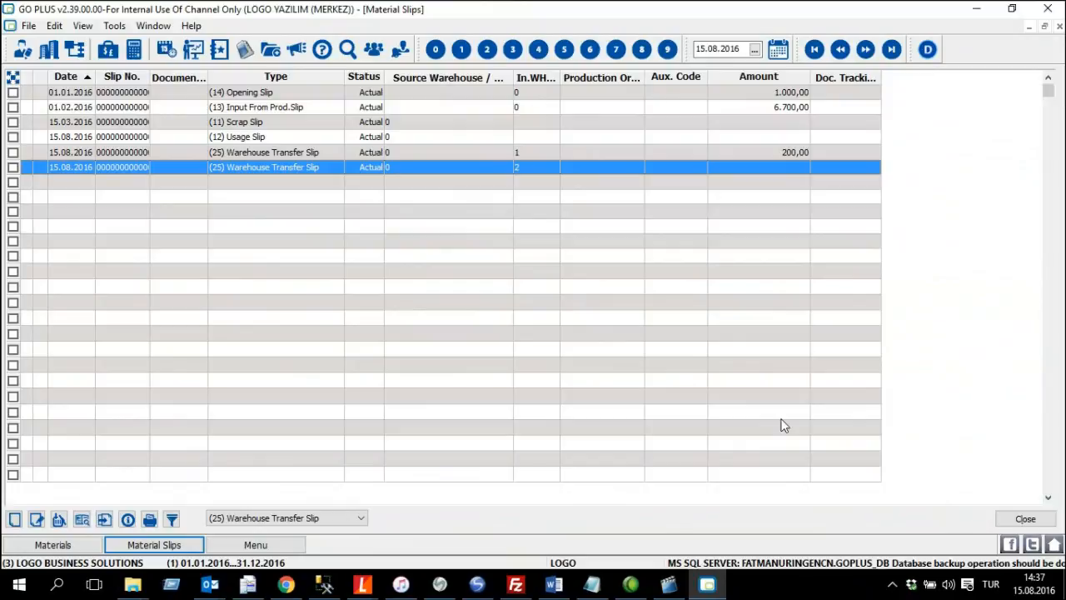
# Step: Check the warehouse totals of Raw Material (RM.001.0001) for Main and WH02 from the materials list, and close them
pyautogui.click(62, 551)
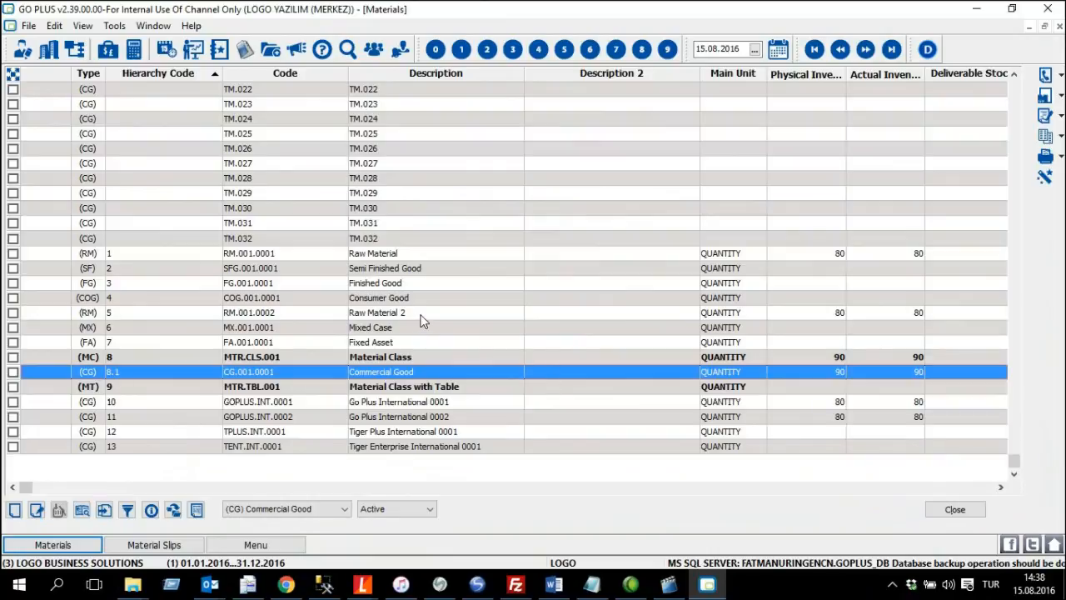
pyautogui.click(436, 254)
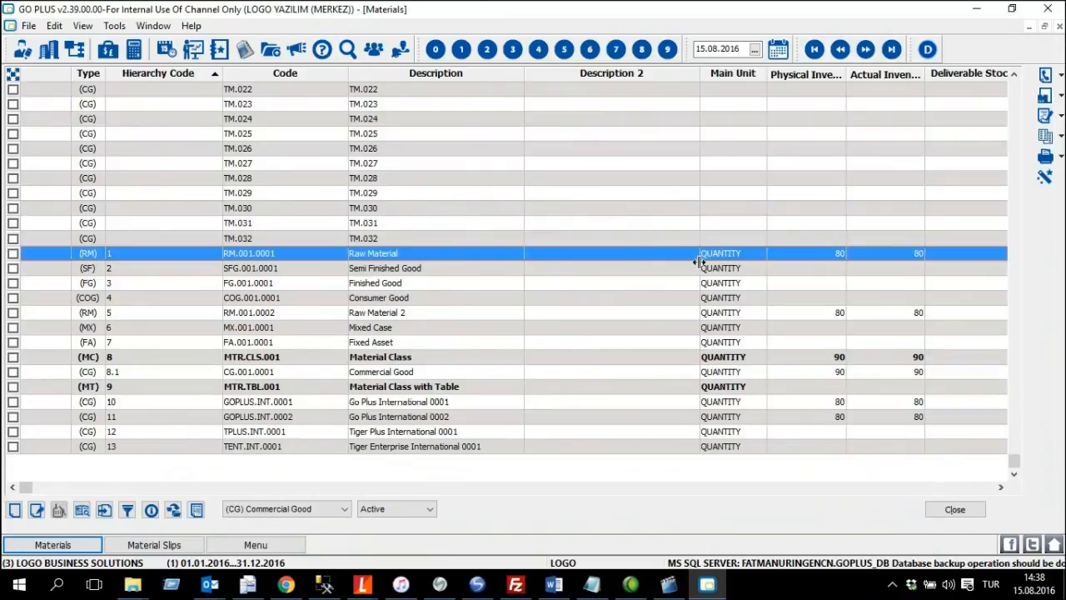
pyautogui.rightClick(786, 253)
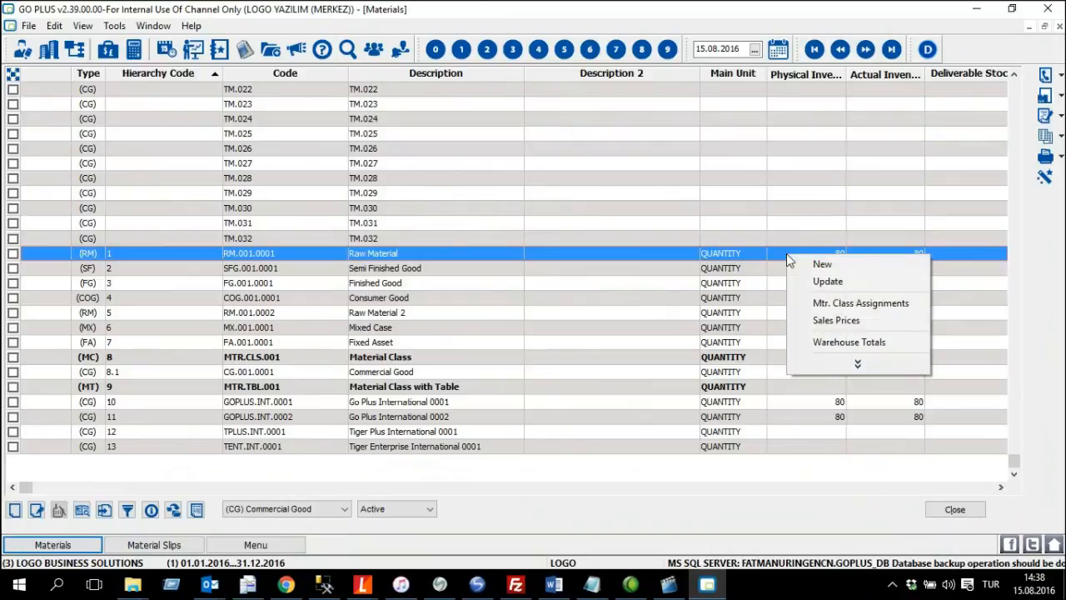
pyautogui.click(893, 344)
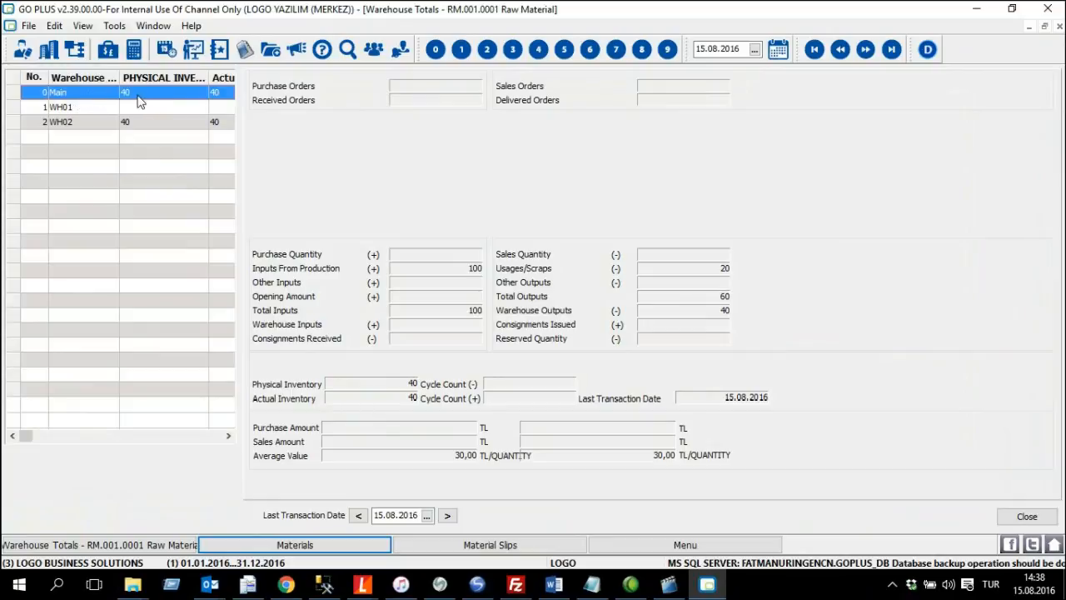
pyautogui.click(65, 122)
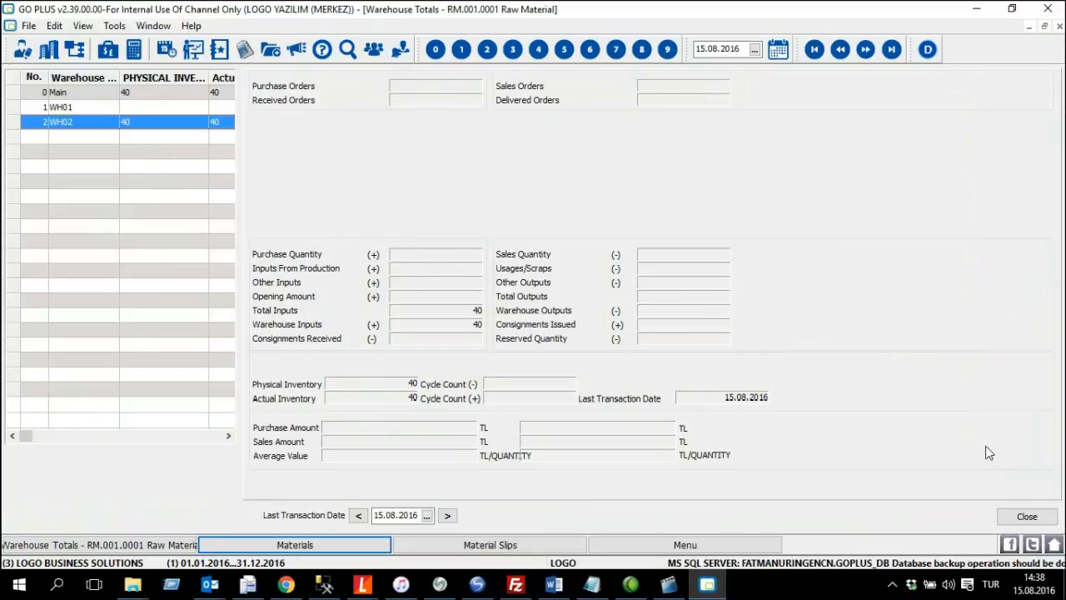
pyautogui.click(1027, 516)
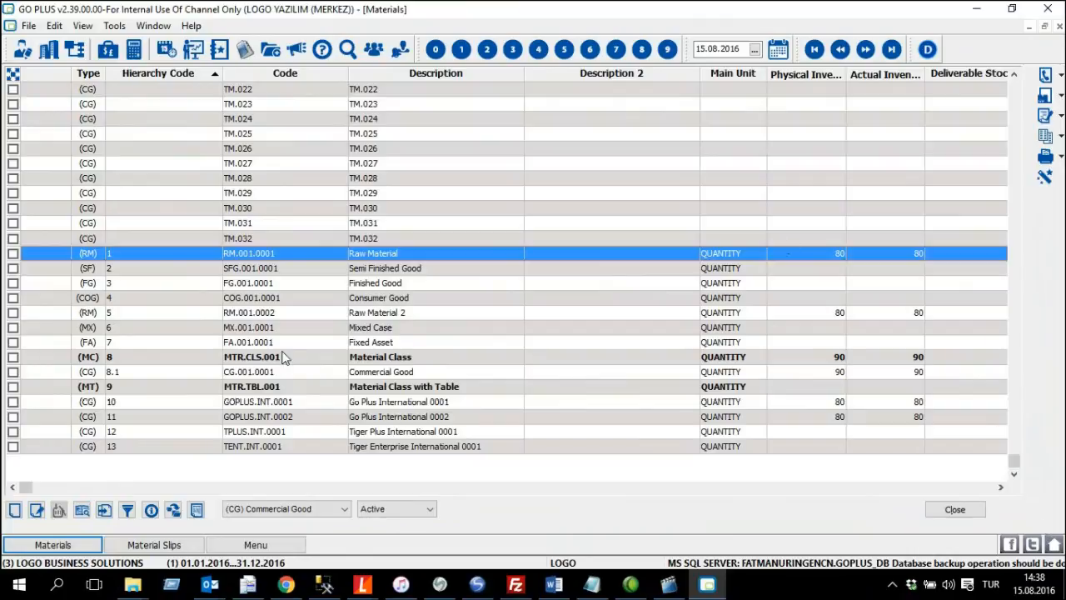
# Step: Check the warehouse totals of Raw Material 2 (RM.001.0002) for Main and WH02, and close the totals and the materials list
pyautogui.click(423, 313)
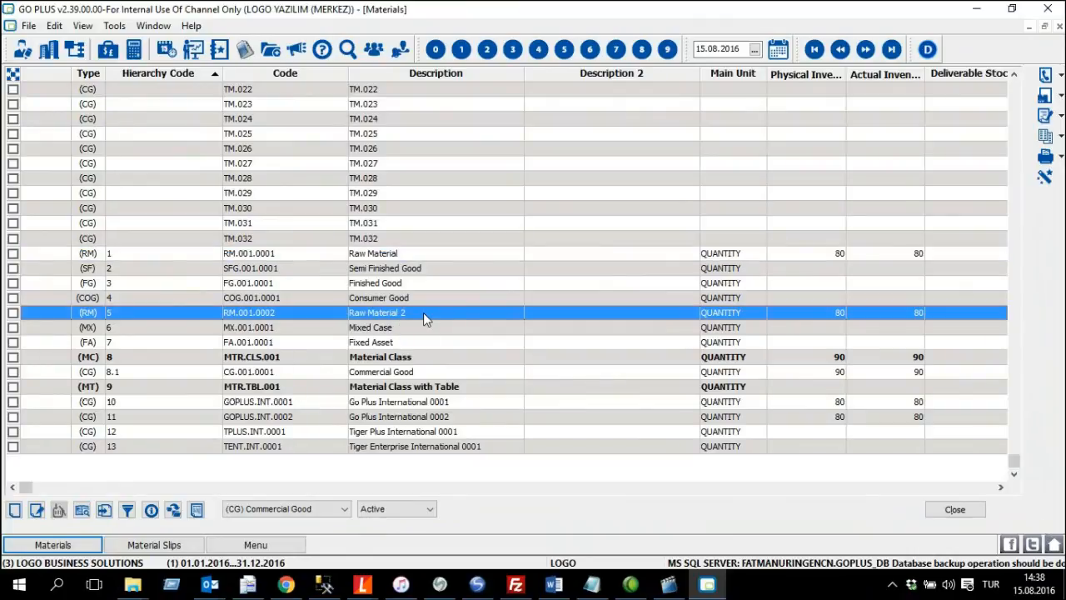
pyautogui.rightClick(581, 314)
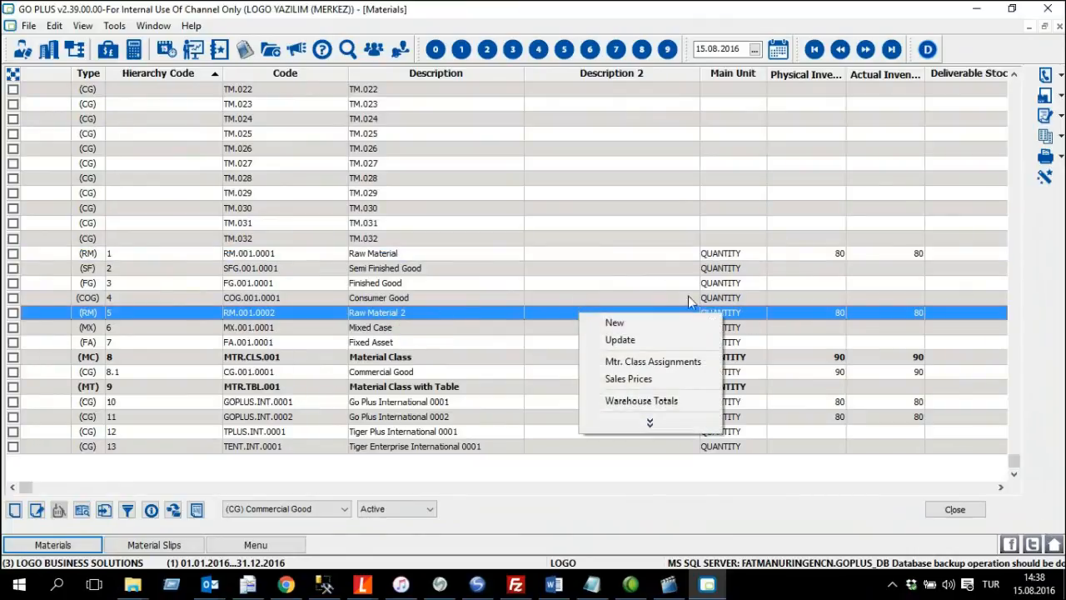
pyautogui.click(637, 400)
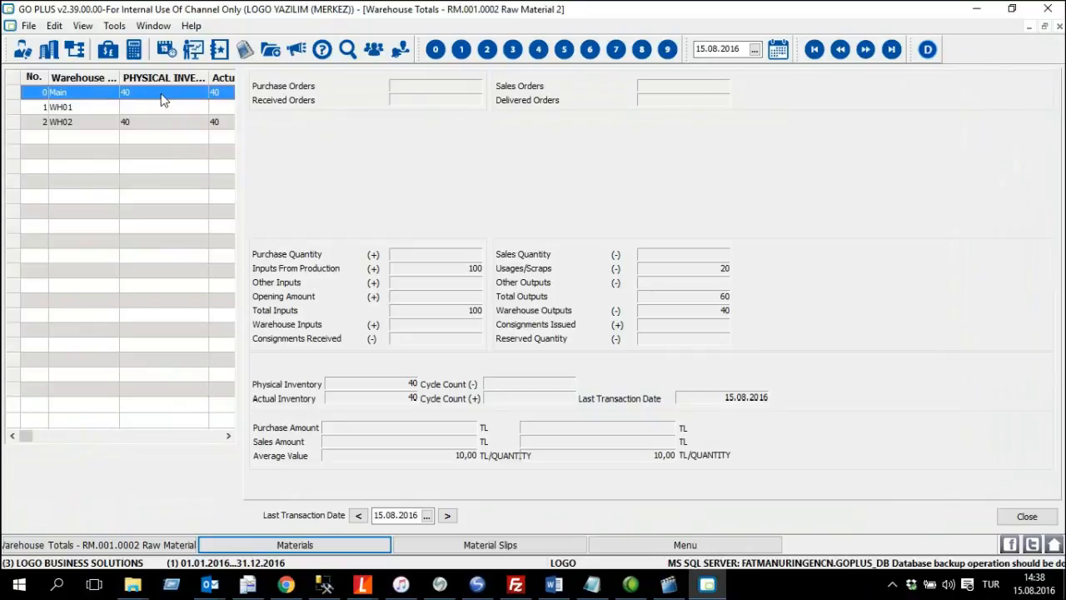
pyautogui.click(73, 123)
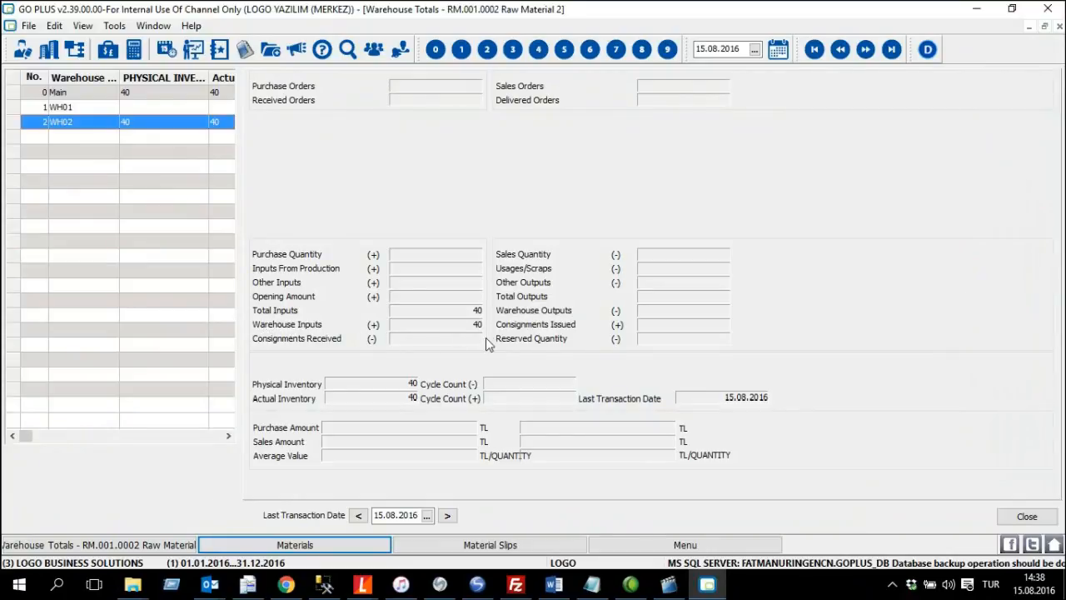
pyautogui.click(1027, 516)
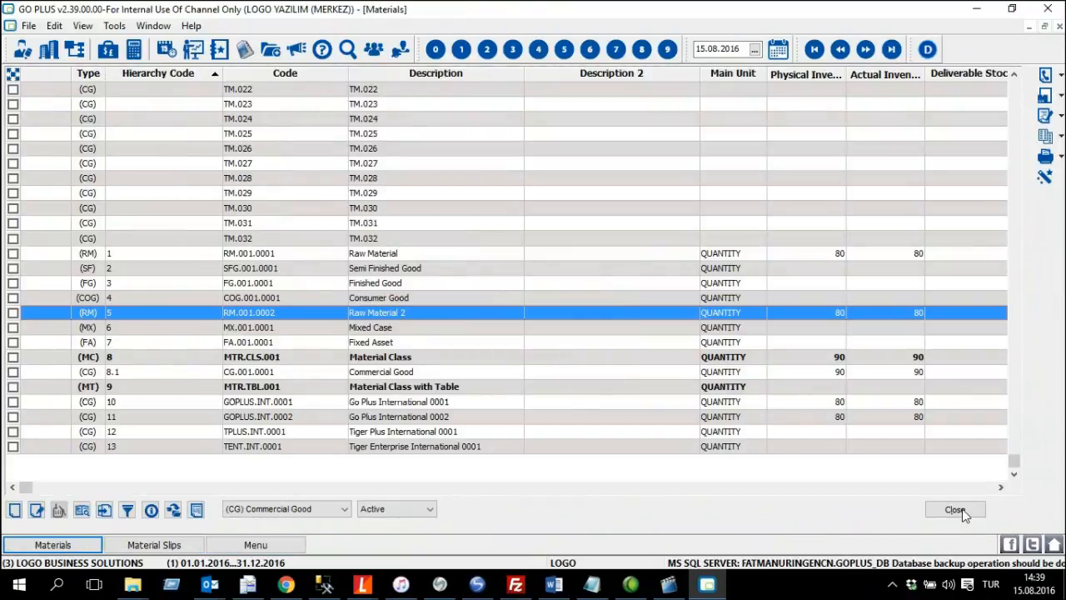
pyautogui.click(959, 511)
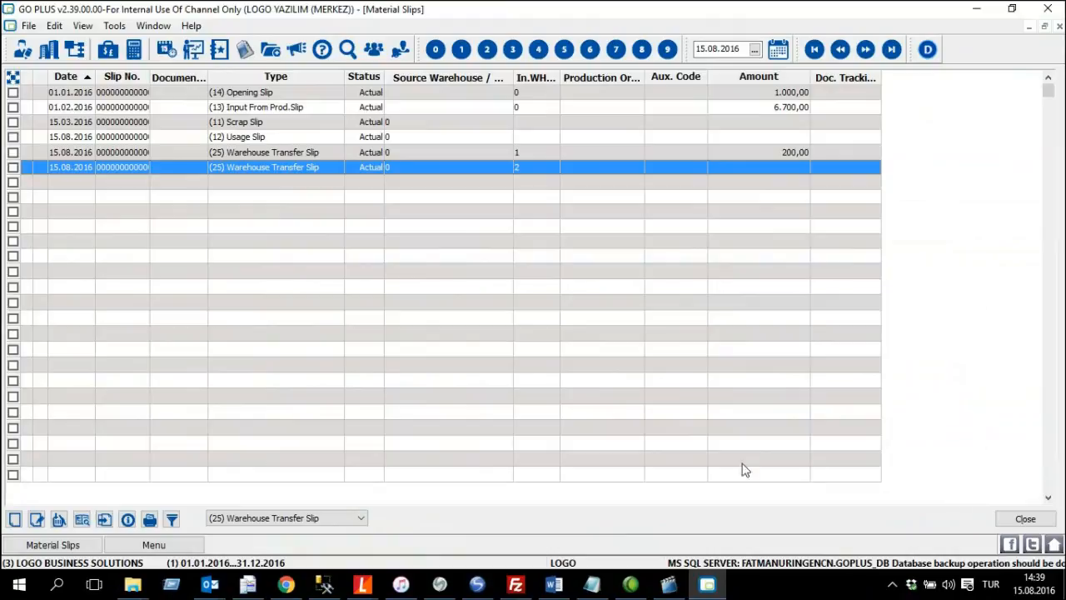
# Step: Create a new material slip of type (50) Cycle Count Slip (Excess)
pyautogui.click(338, 520)
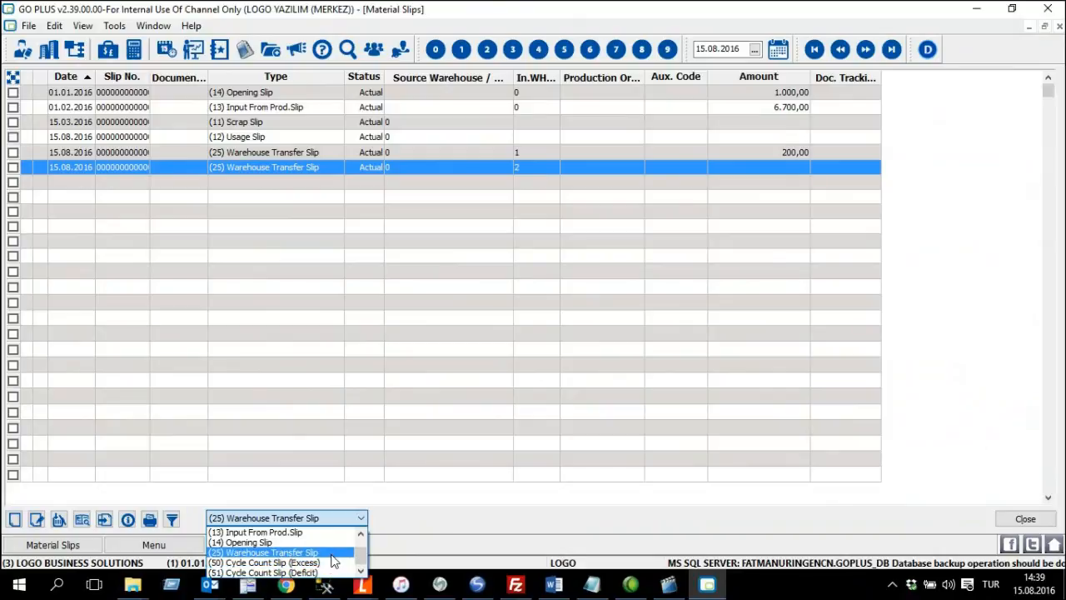
pyautogui.click(338, 563)
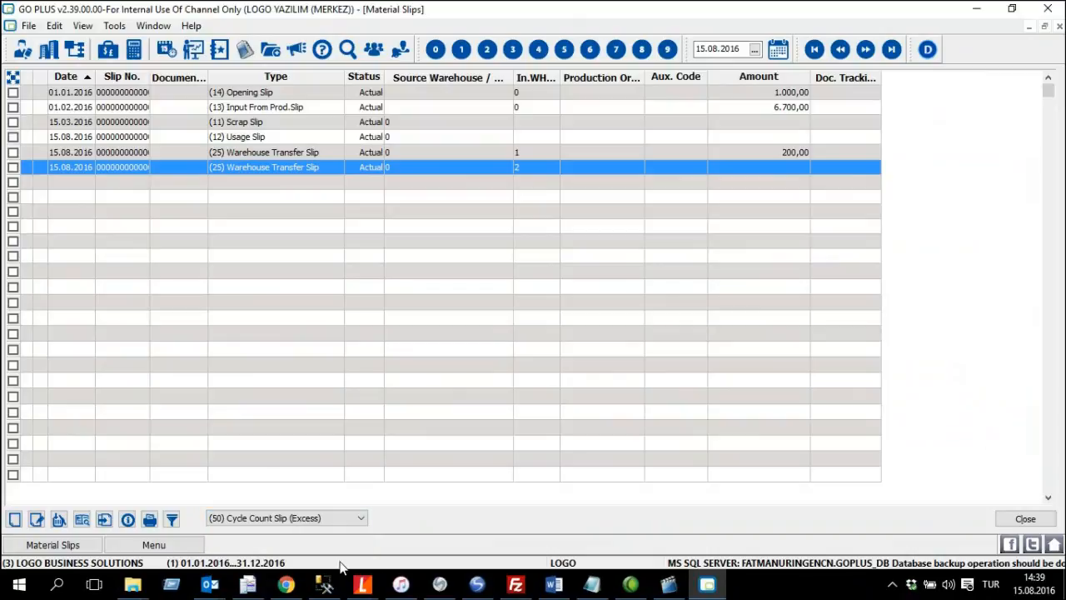
pyautogui.rightClick(268, 222)
pyautogui.click(330, 227)
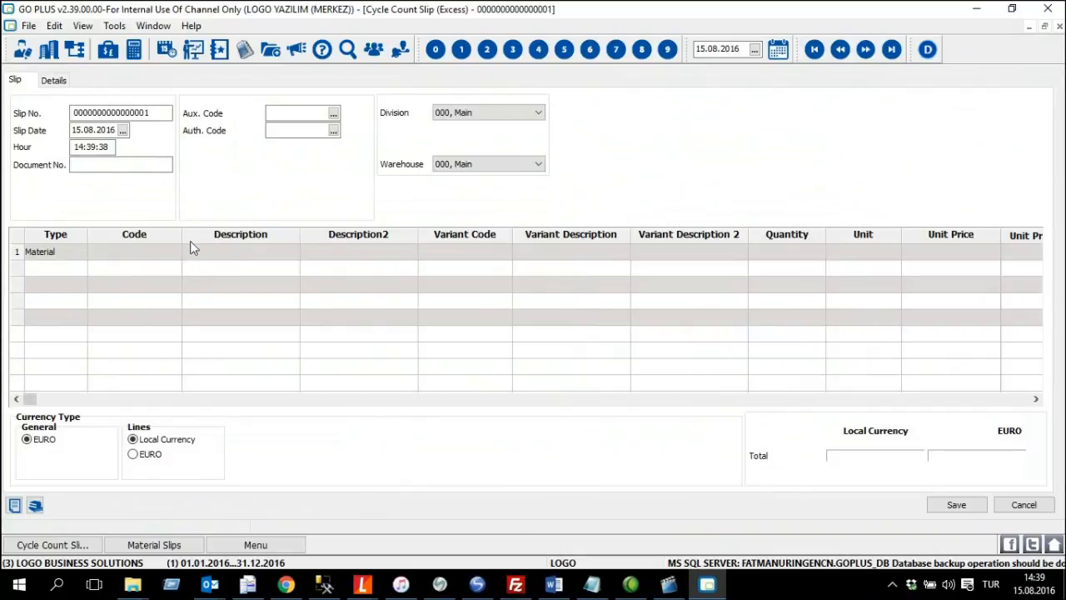
# Step: Add material RM.001.0001 Raw Material with quantity 20 to the excess cycle count slip and save it
pyautogui.click(158, 256)
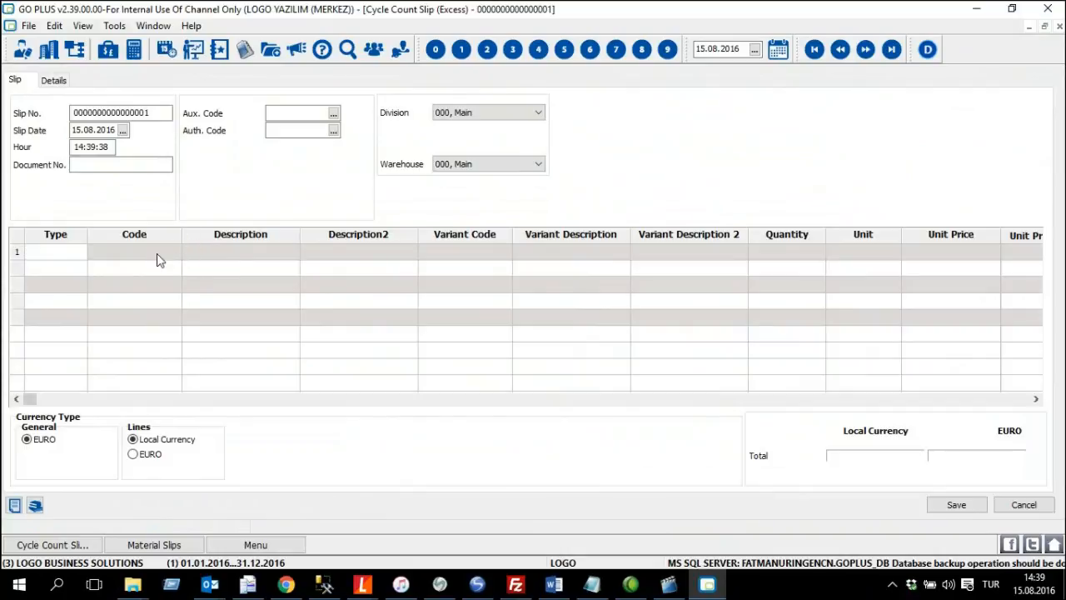
pyautogui.click(173, 253)
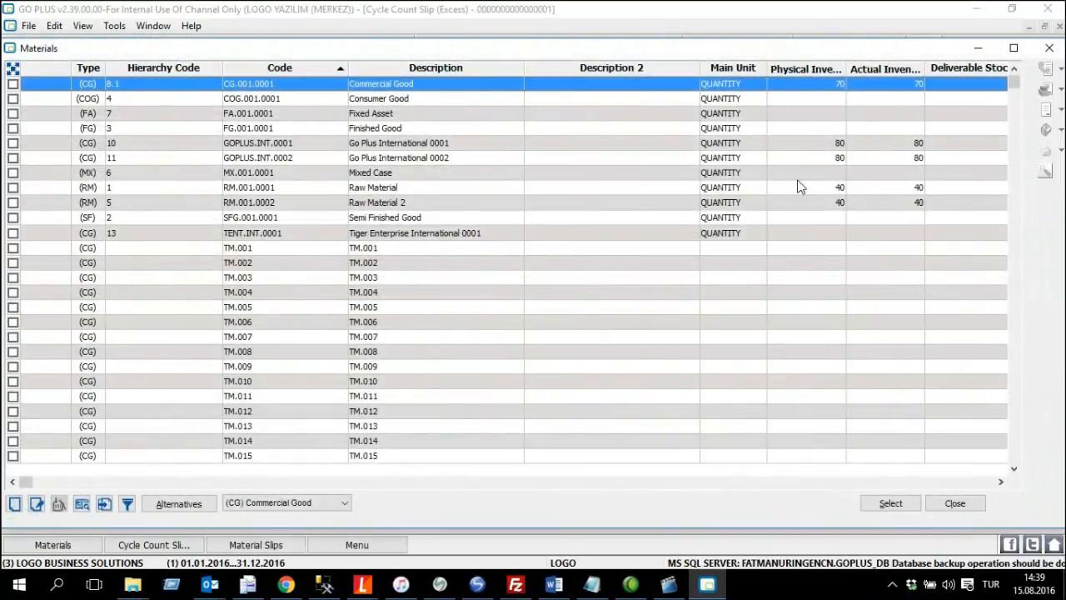
pyautogui.doubleClick(429, 187)
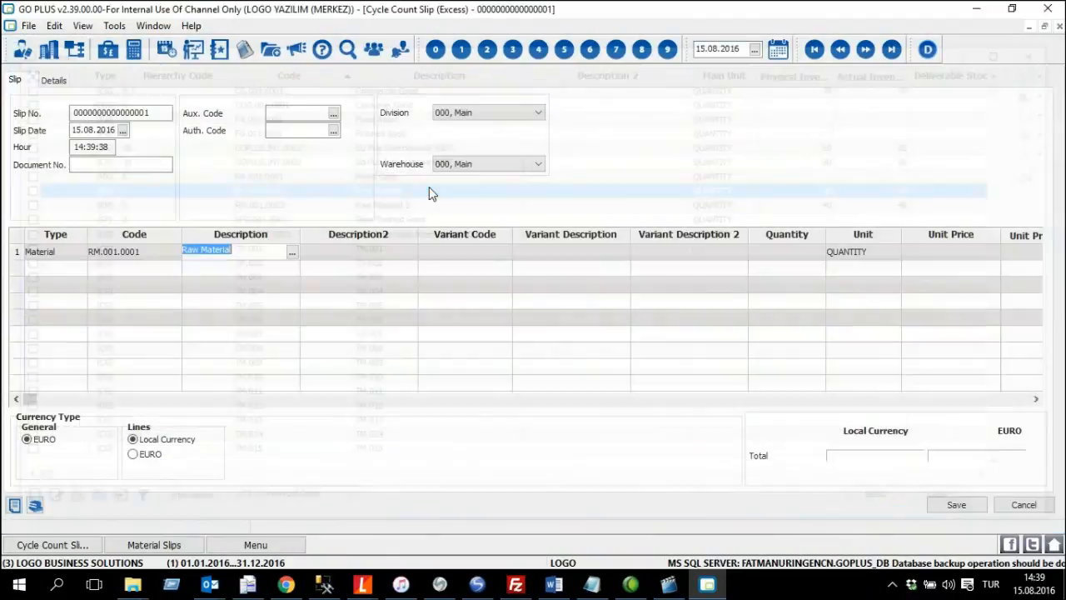
pyautogui.click(773, 250)
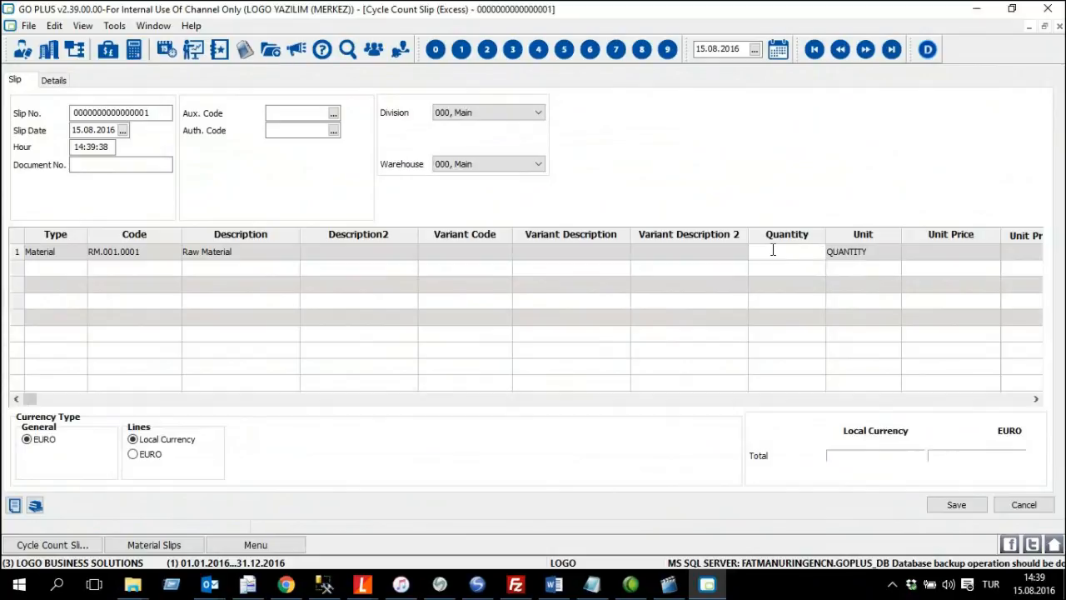
pyautogui.write('20')
pyautogui.press('Tab')
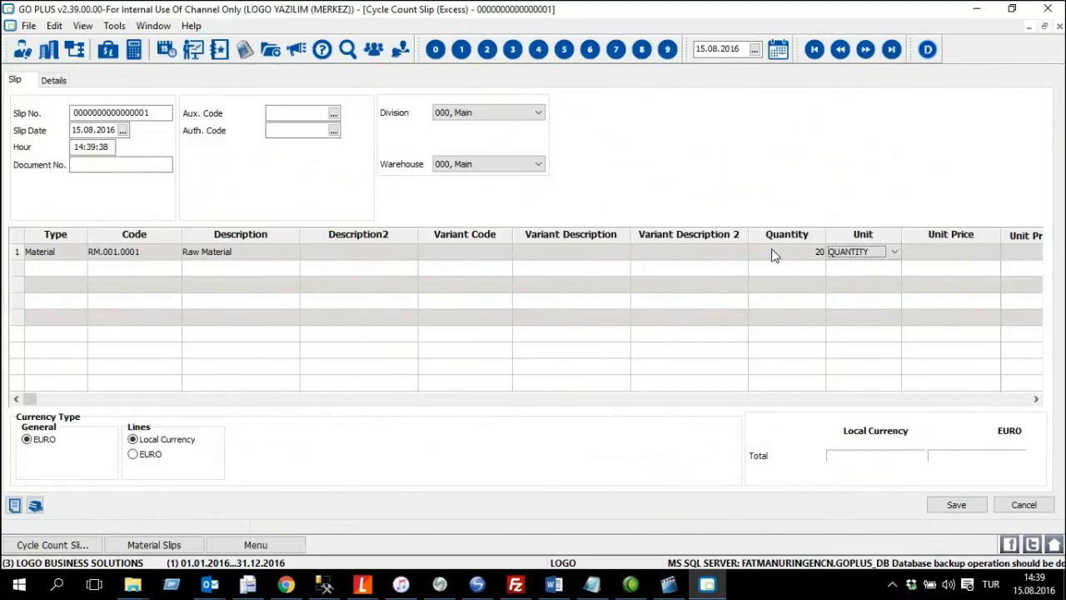
pyautogui.click(958, 506)
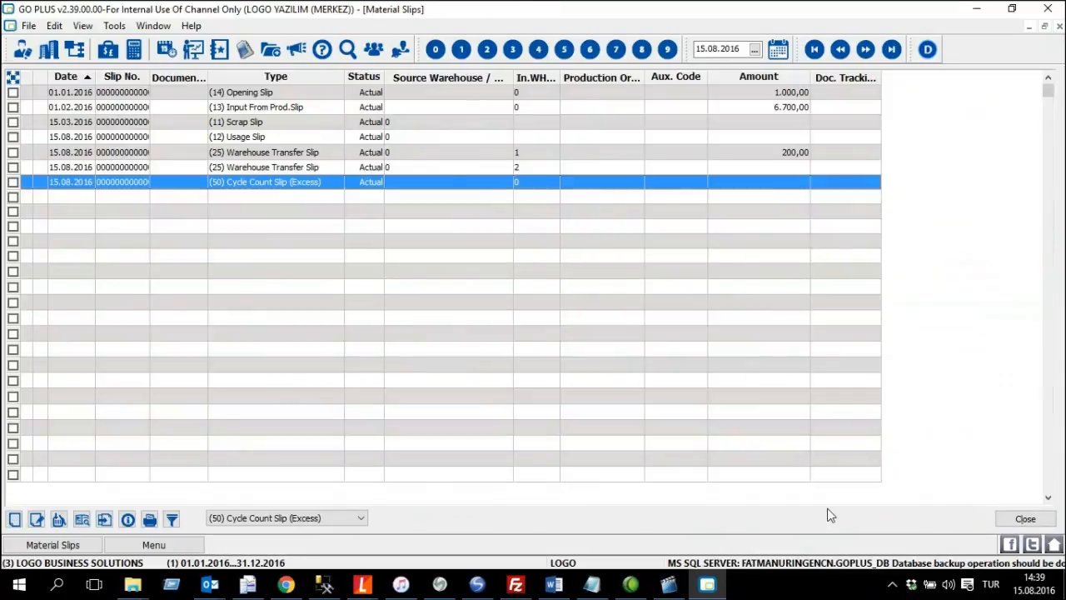
# Step: Check the warehouse totals of Raw Material (RM.001.0001) from the materials list, including the cycle count amounts, and close the totals
pyautogui.click(177, 549)
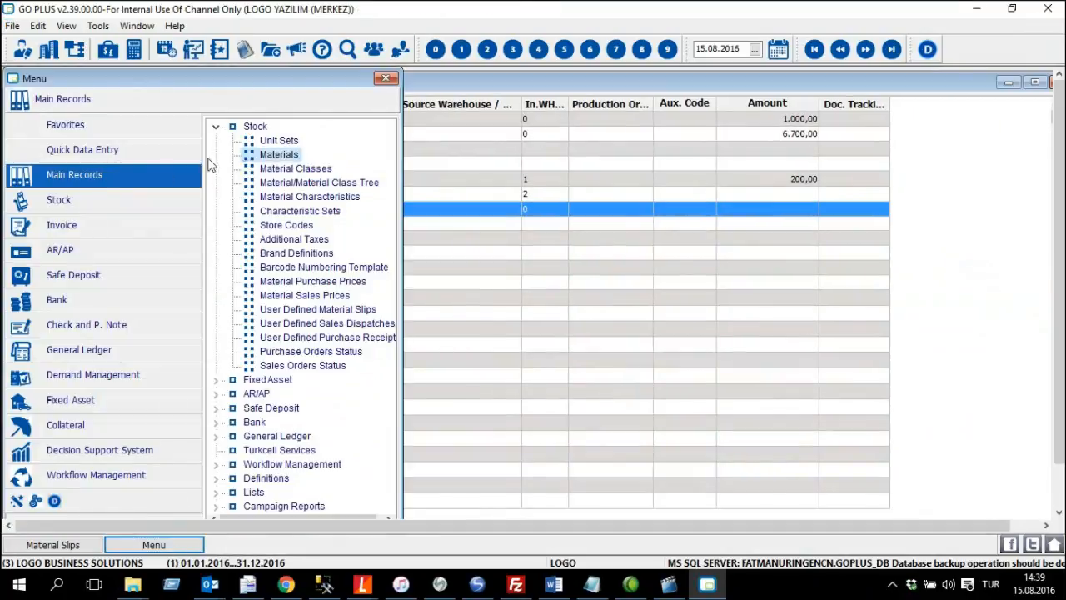
pyautogui.doubleClick(279, 154)
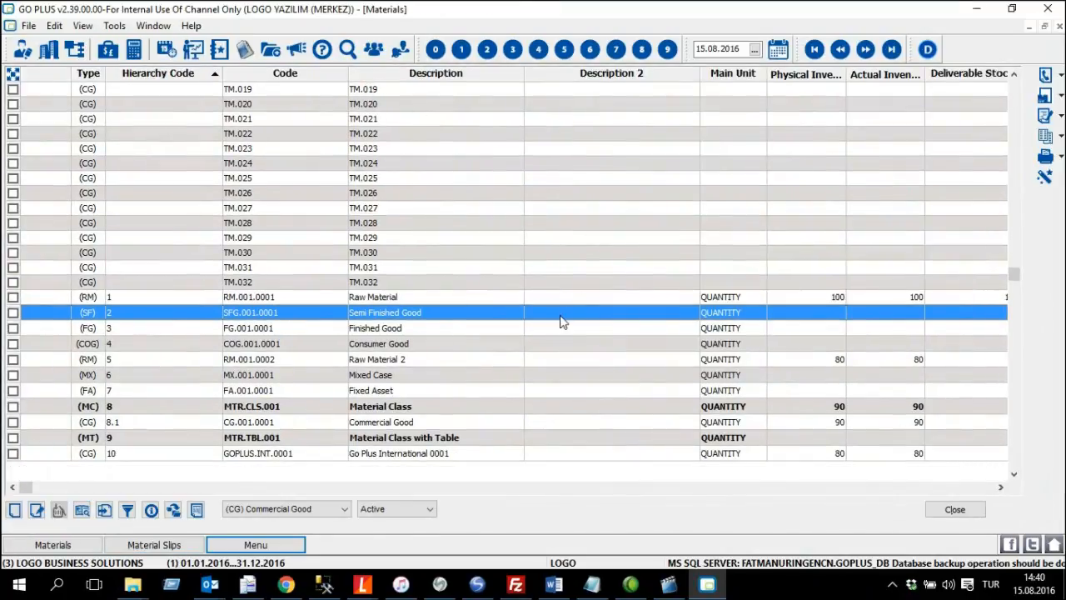
pyautogui.click(593, 297)
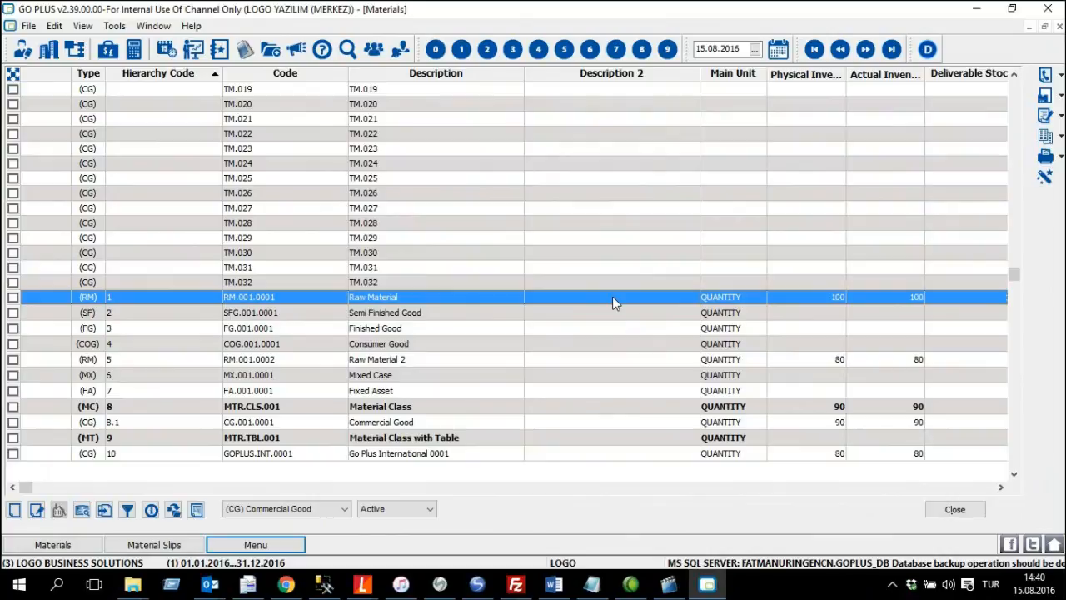
pyautogui.rightClick(613, 300)
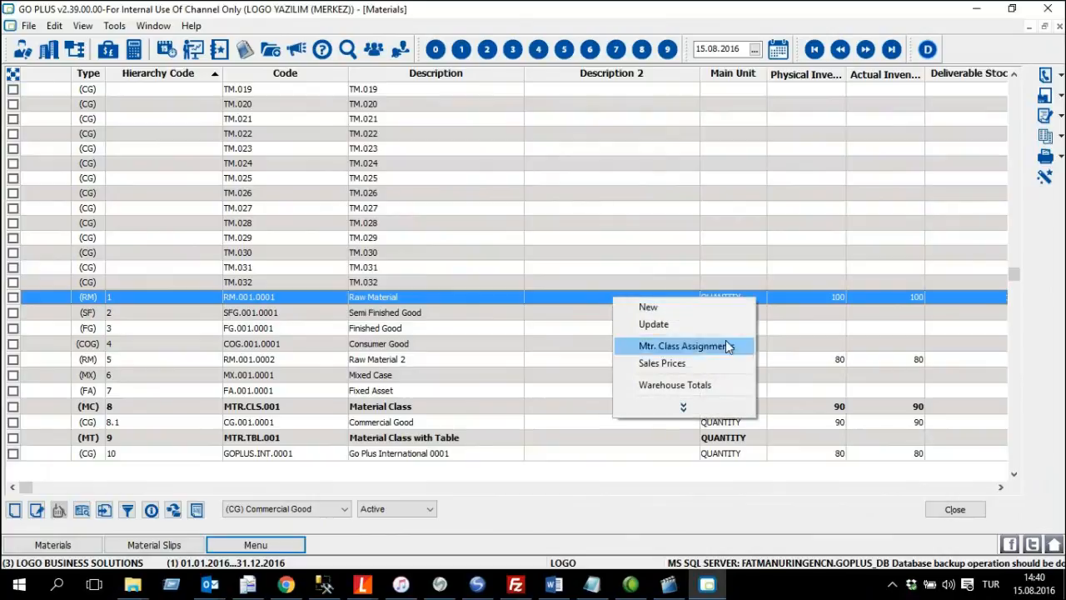
pyautogui.click(728, 386)
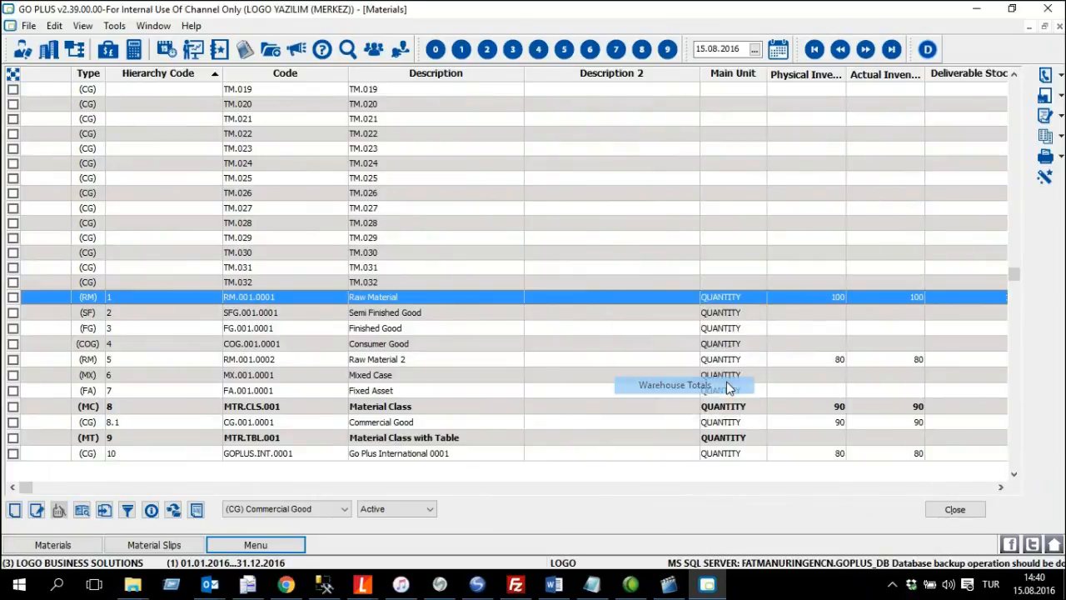
pyautogui.doubleClick(260, 83)
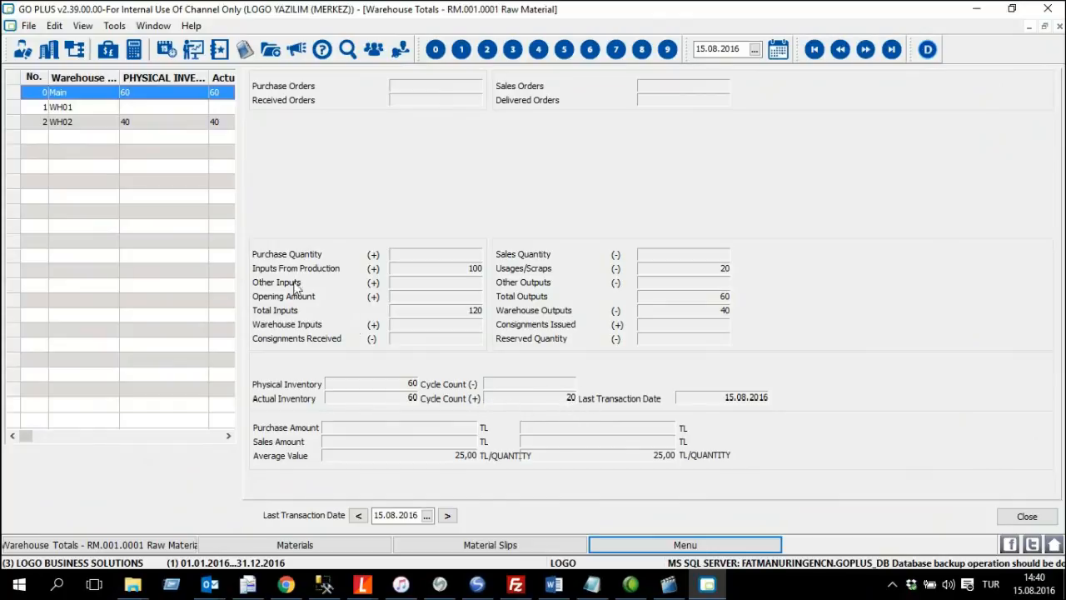
pyautogui.click(1033, 521)
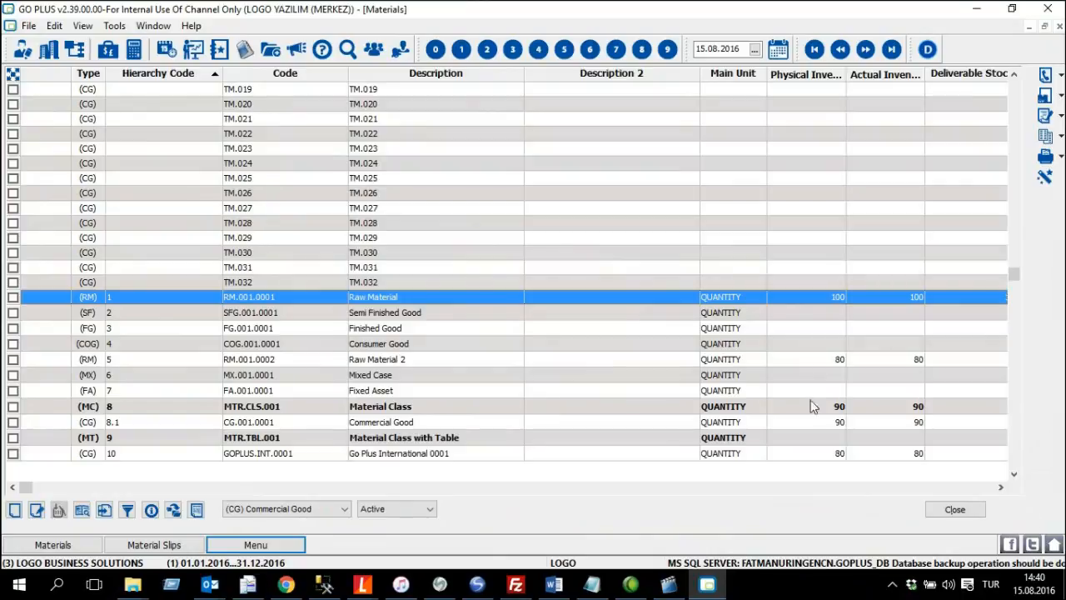
# Step: Return to the material slips and create a new slip of type (51) Cycle Count Slip (Deficit)
pyautogui.click(146, 552)
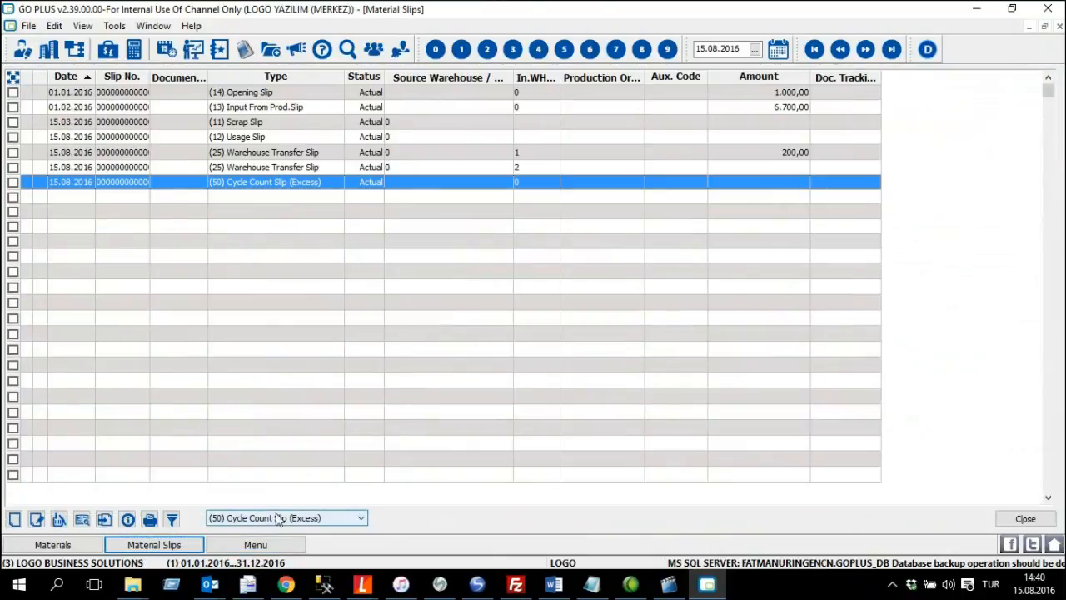
pyautogui.click(280, 518)
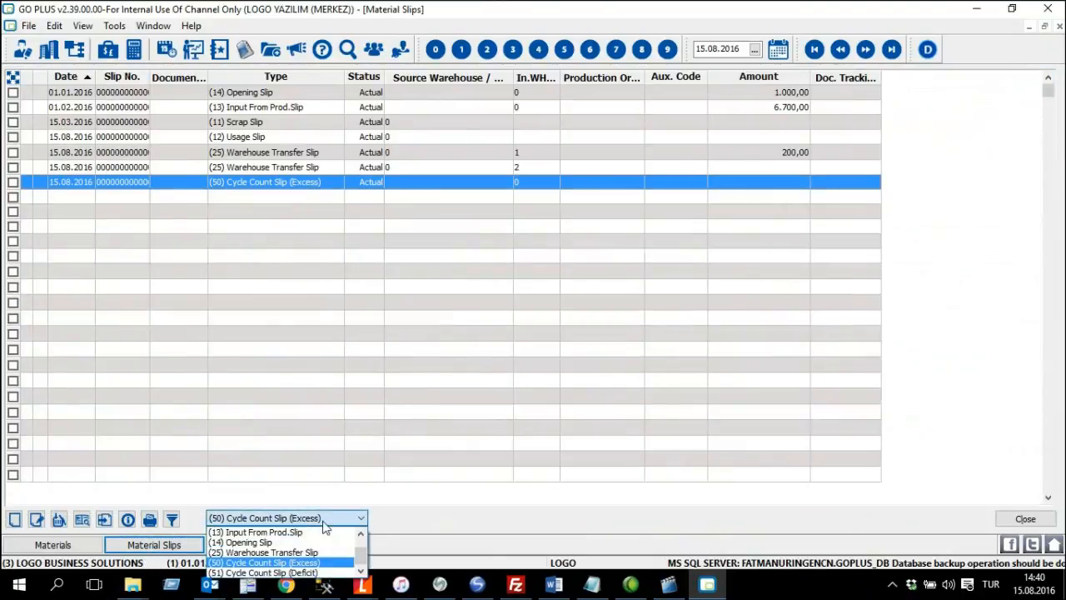
pyautogui.click(324, 574)
pyautogui.rightClick(329, 230)
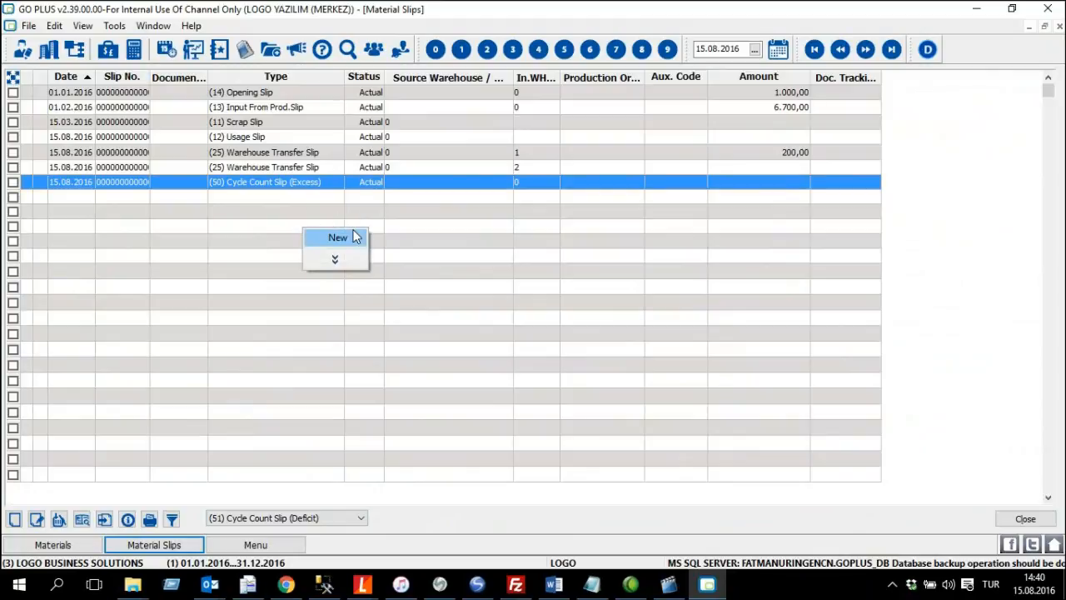
pyautogui.click(353, 242)
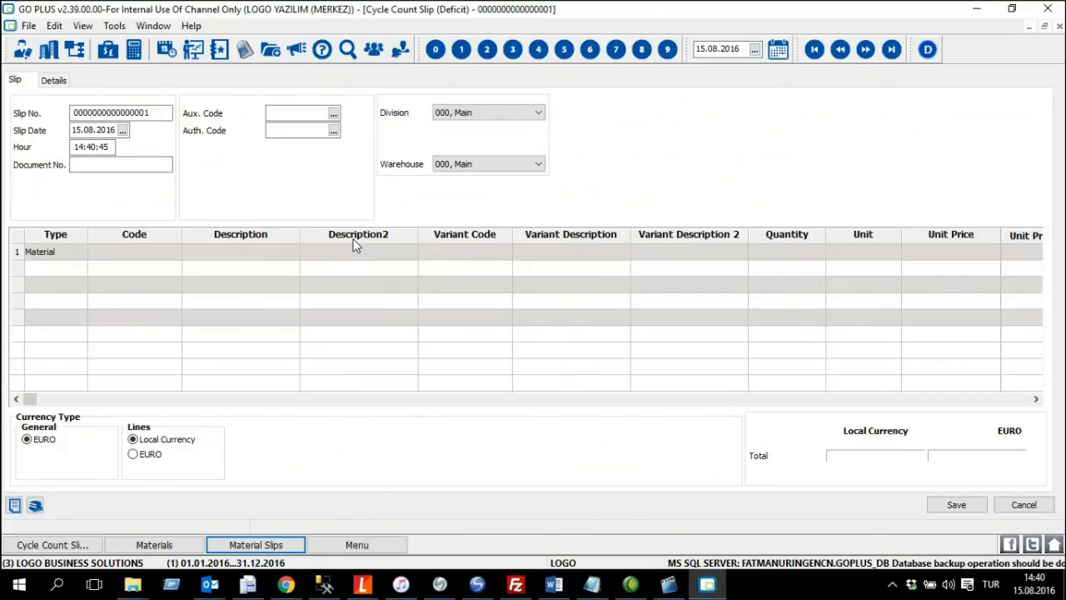
# Step: Add material RM.001.0002 Raw Material 2 with quantity 10 to the deficit cycle count slip and save it
pyautogui.click(155, 250)
pyautogui.click(175, 251)
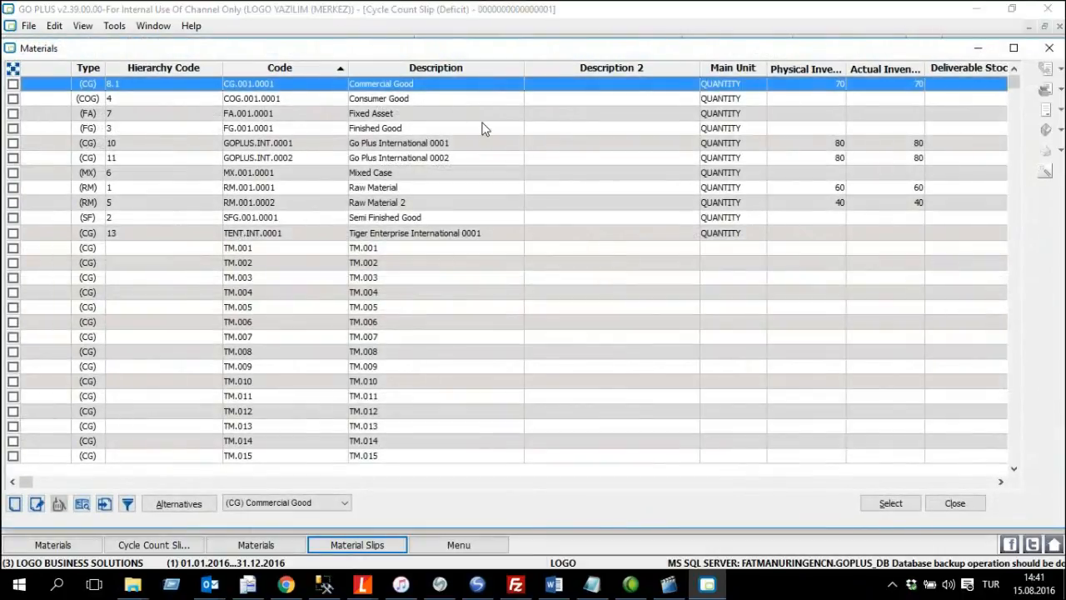
pyautogui.doubleClick(441, 208)
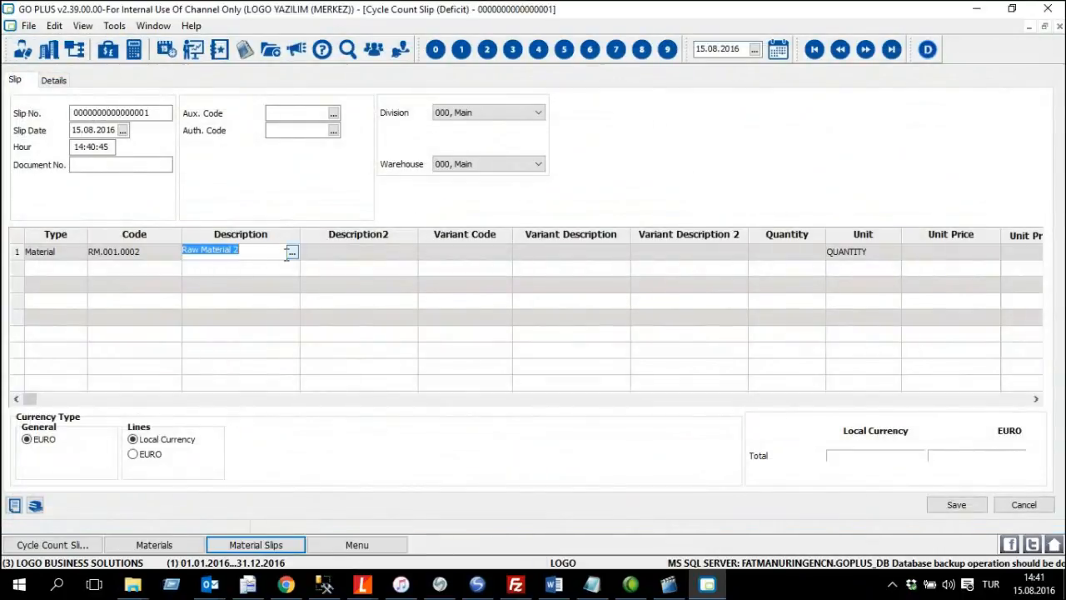
pyautogui.click(171, 252)
pyautogui.click(176, 252)
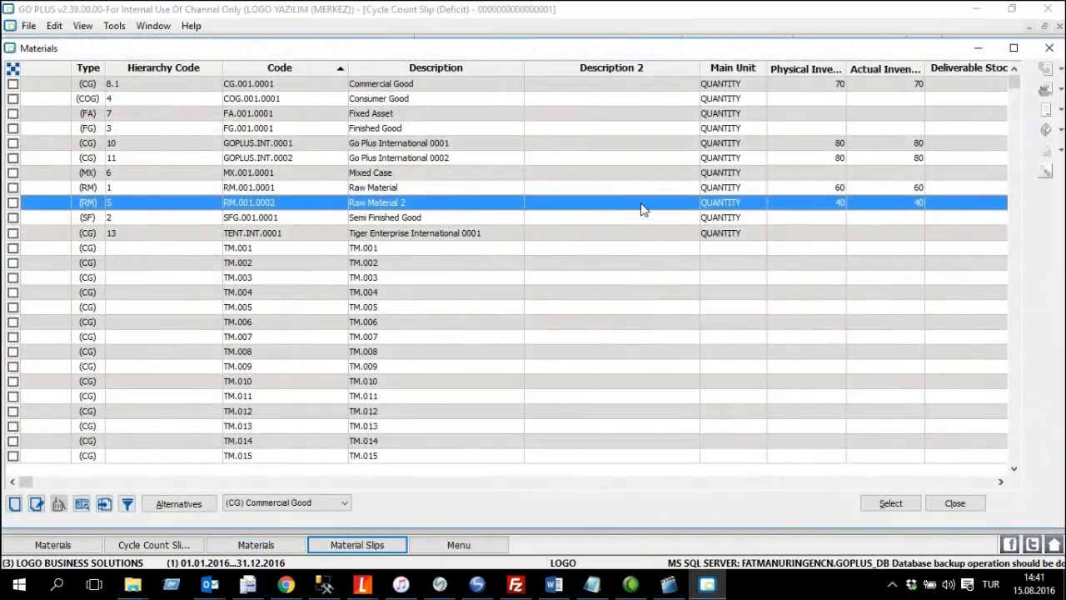
pyautogui.click(891, 503)
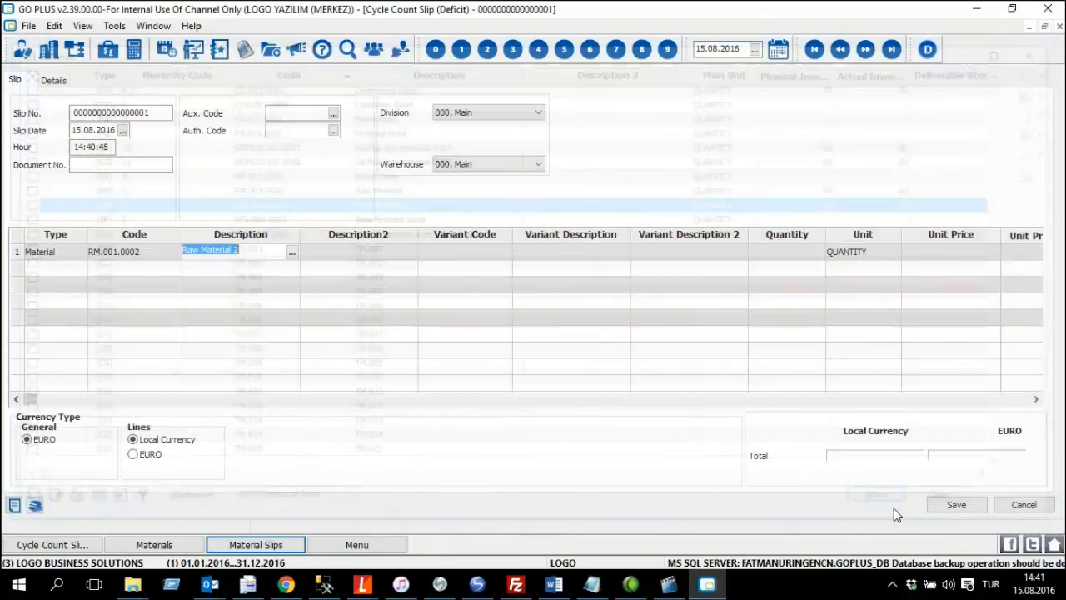
pyautogui.click(779, 252)
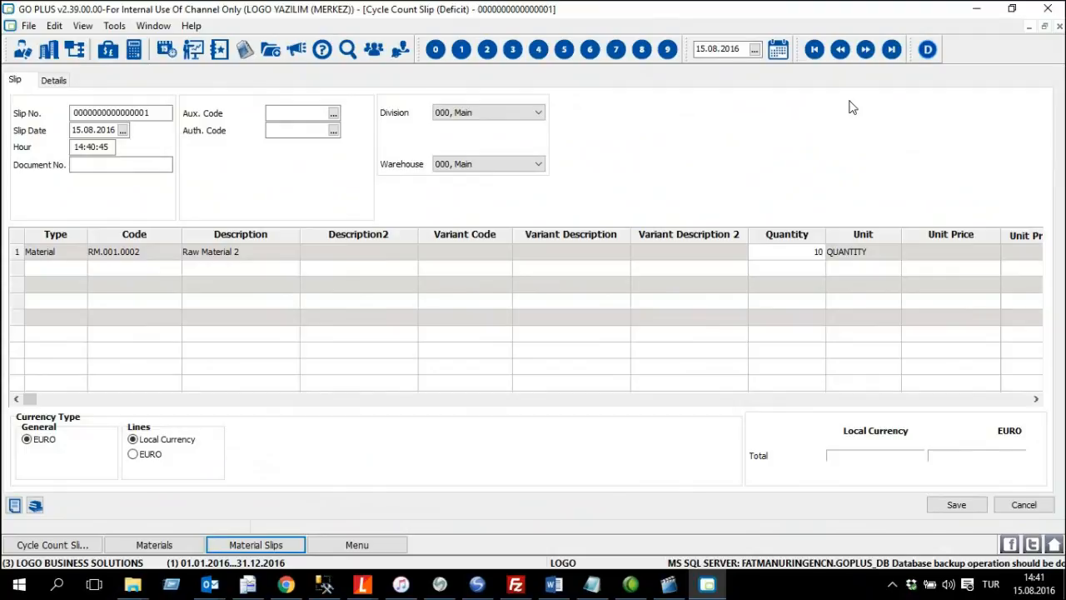
pyautogui.click(964, 505)
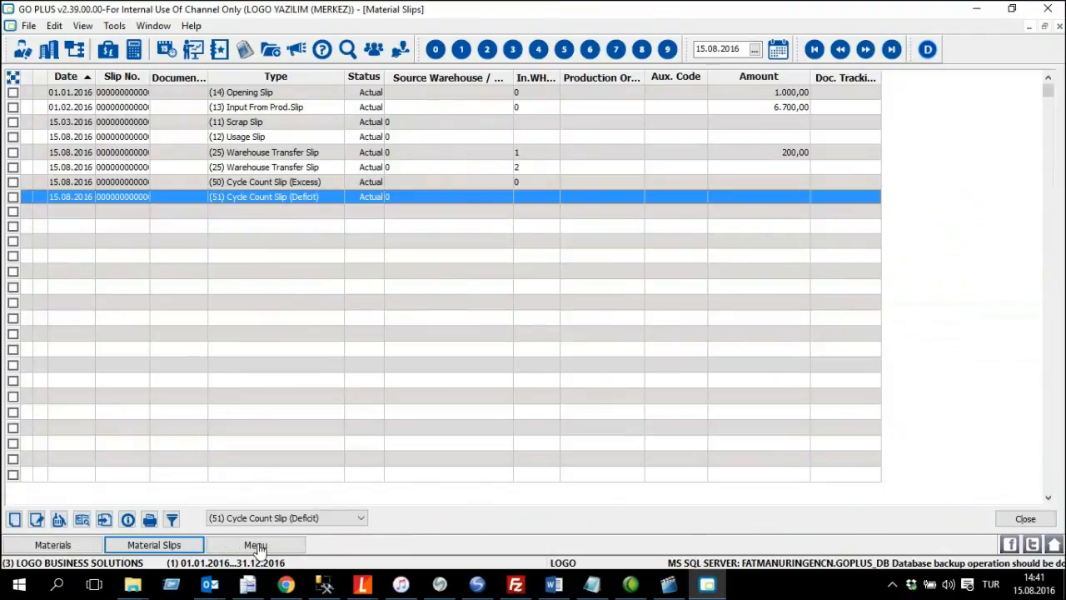
# Step: Open the warehouse totals of Raw Material 2 (RM.001.0002) from the materials list
pyautogui.click(55, 543)
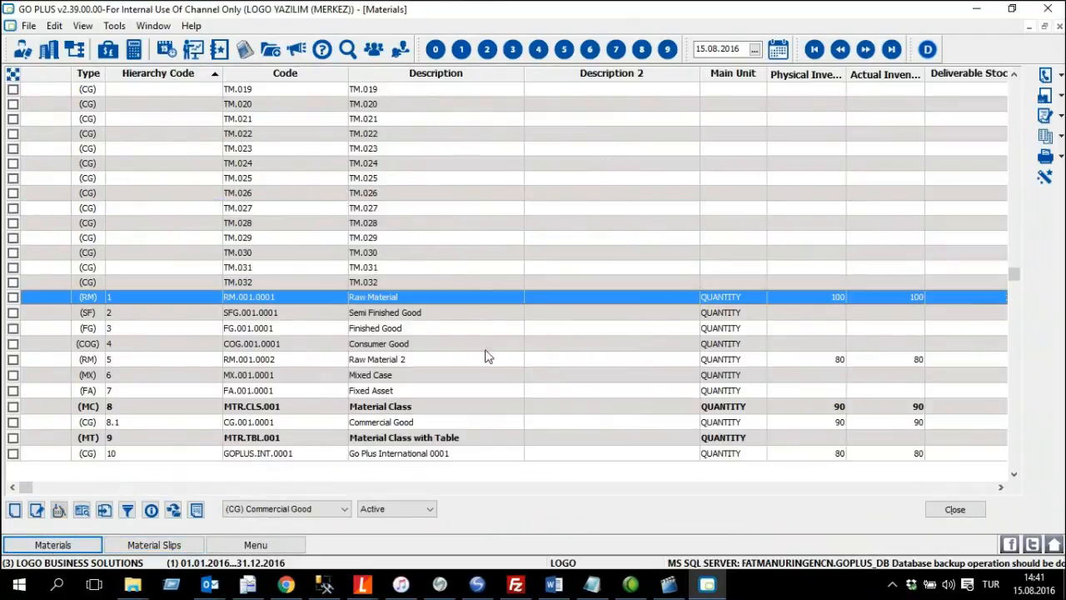
pyautogui.click(435, 361)
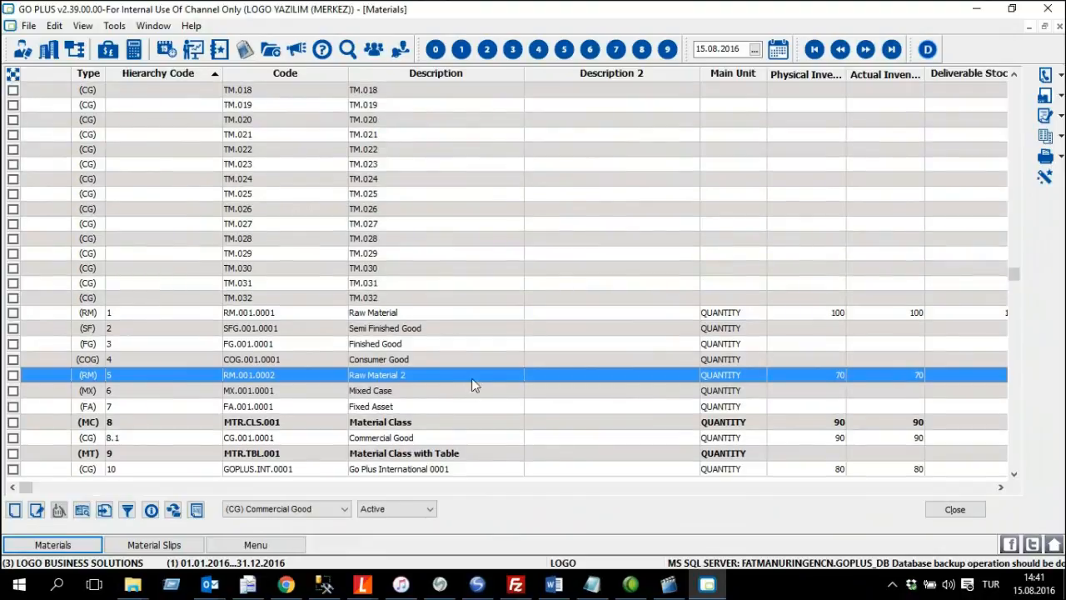
pyautogui.rightClick(470, 377)
pyautogui.click(597, 465)
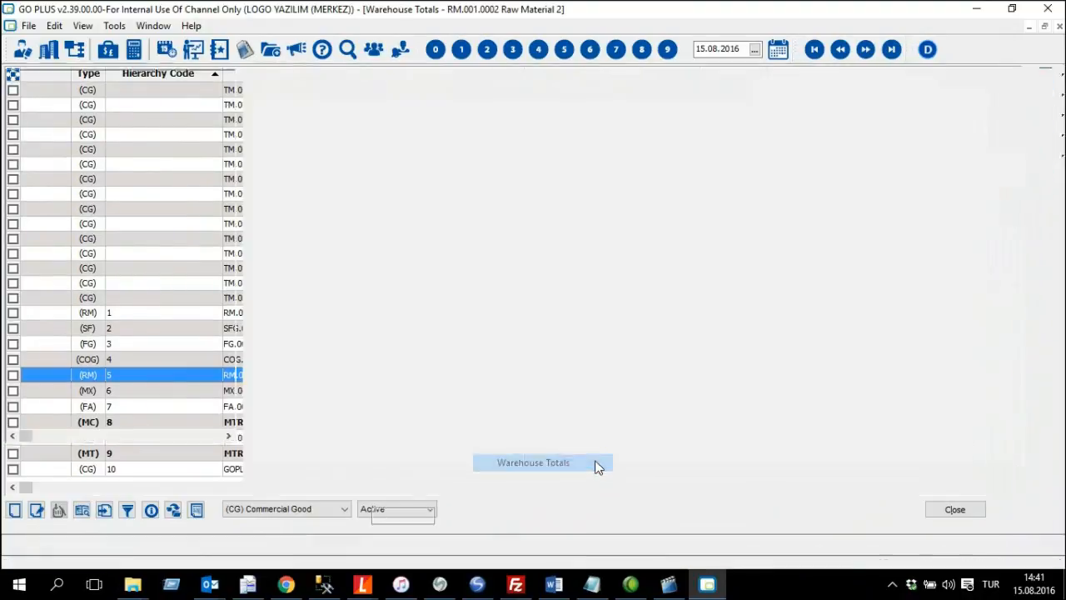